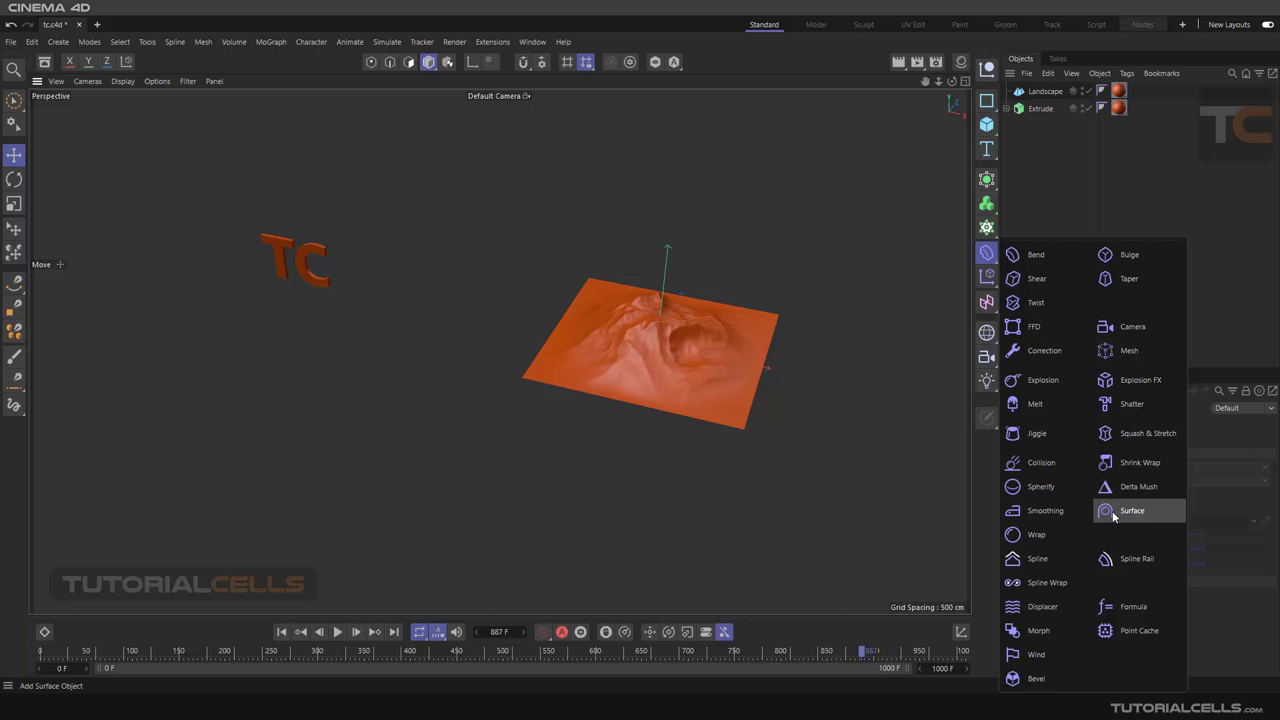
# Add a Pyramid primitive to the scene and raise it so that it floats above the landscape's peak.
pyautogui.scroll(3, 692, 324)
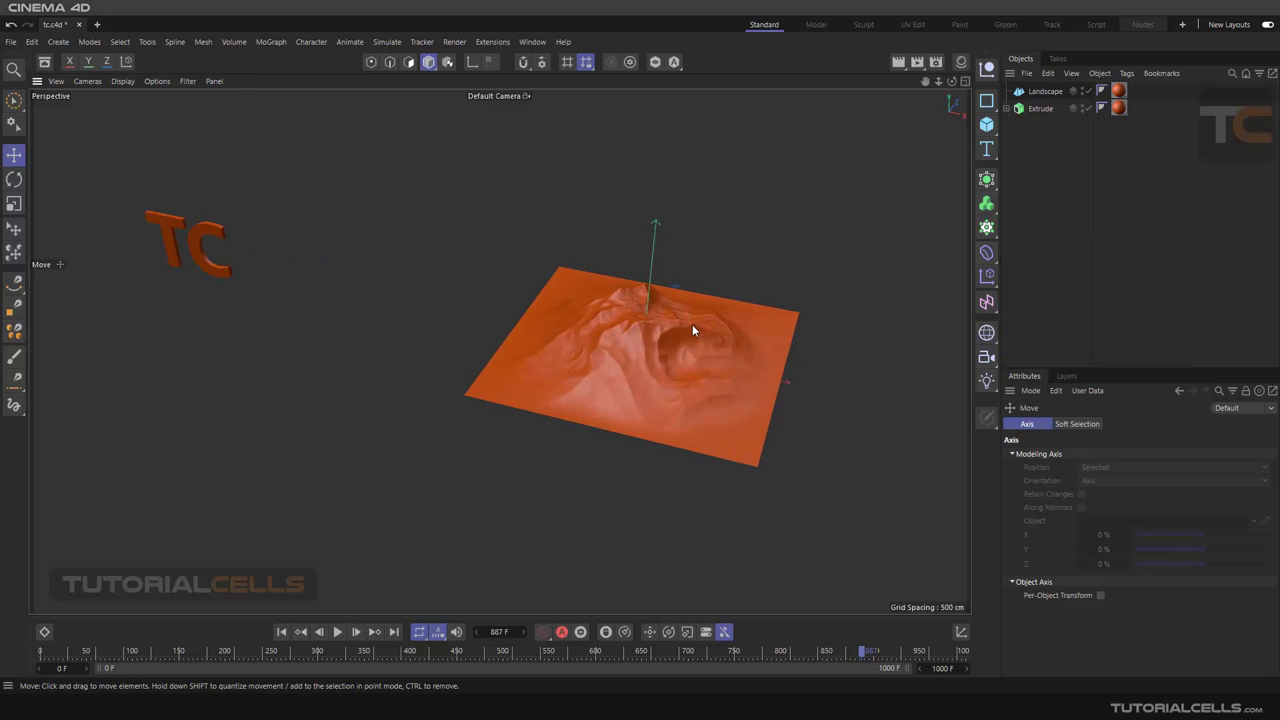
pyautogui.keyDown('alt'); pyautogui.moveTo(681, 321); pyautogui.dragTo(656, 268); pyautogui.keyUp('alt')
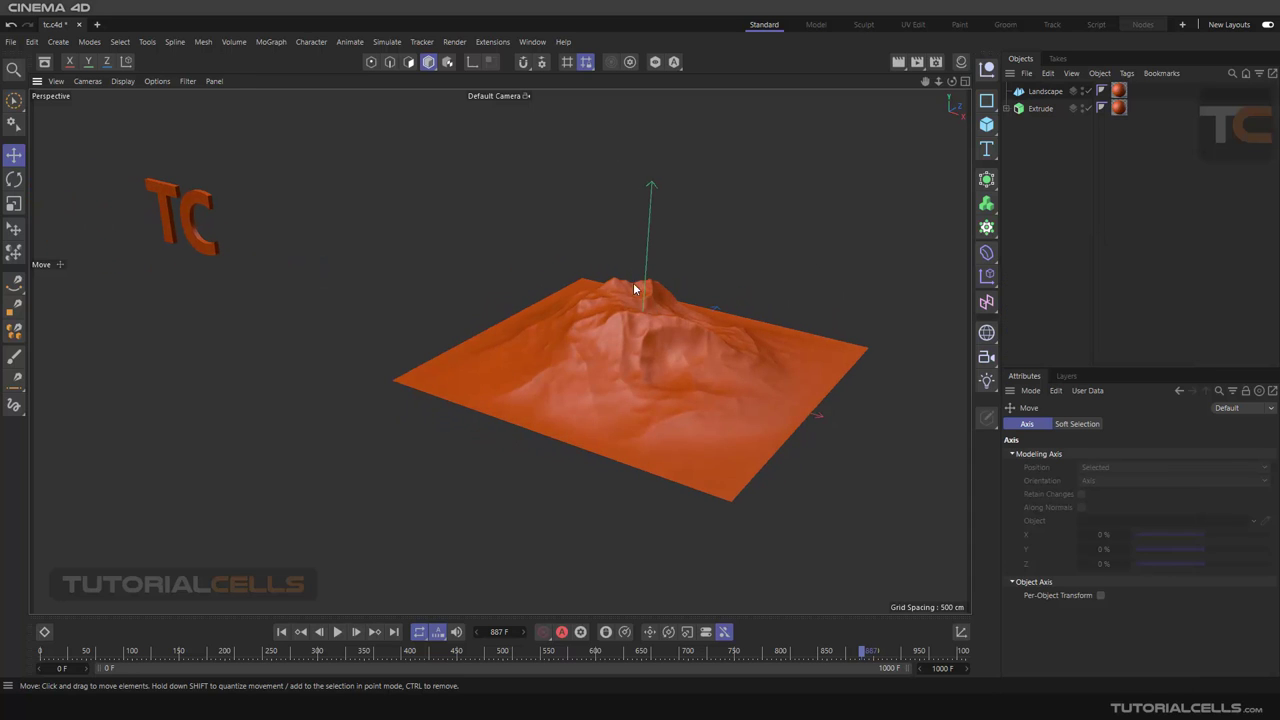
pyautogui.click(986, 124)
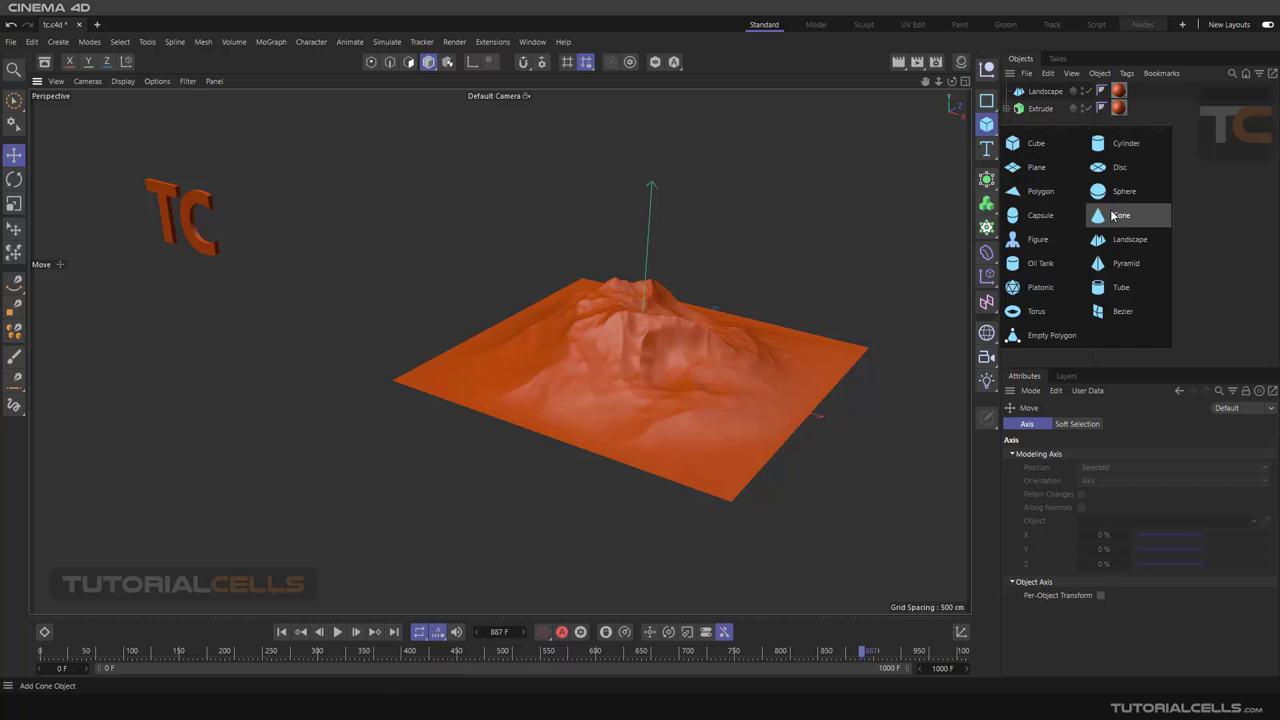
pyautogui.click(1112, 263)
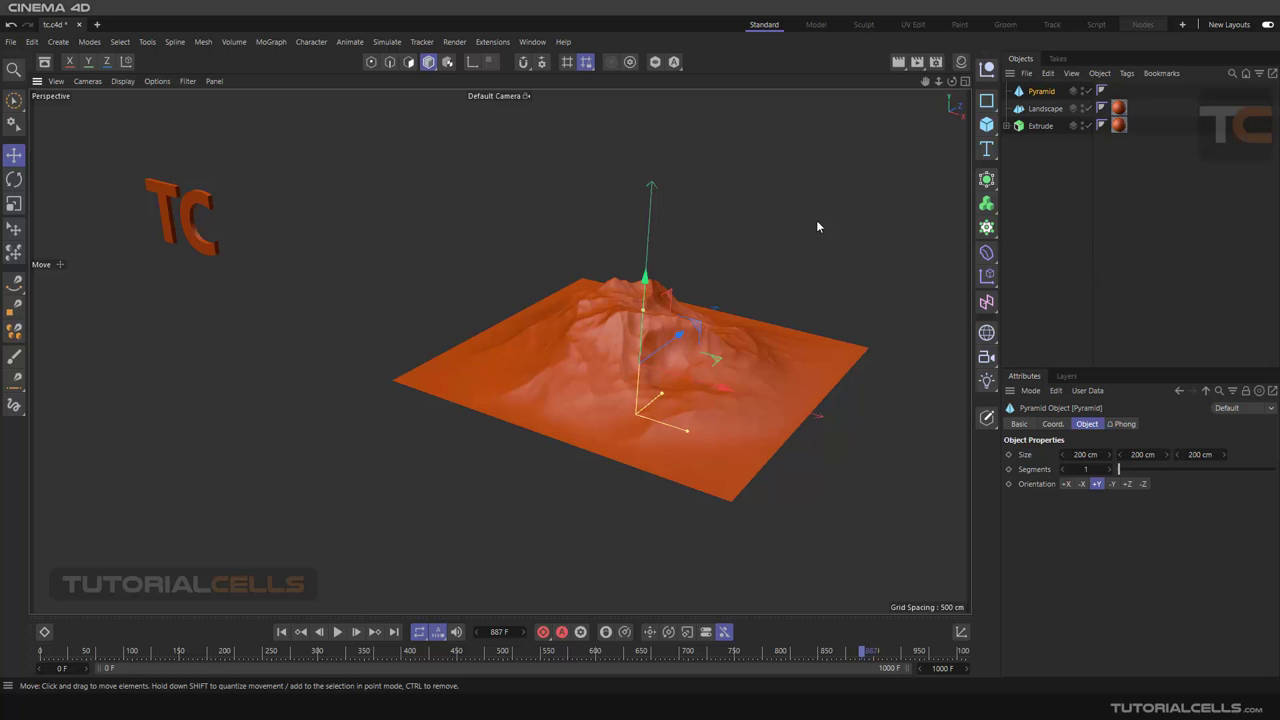
pyautogui.moveTo(656, 330); pyautogui.dragTo(658, 182)
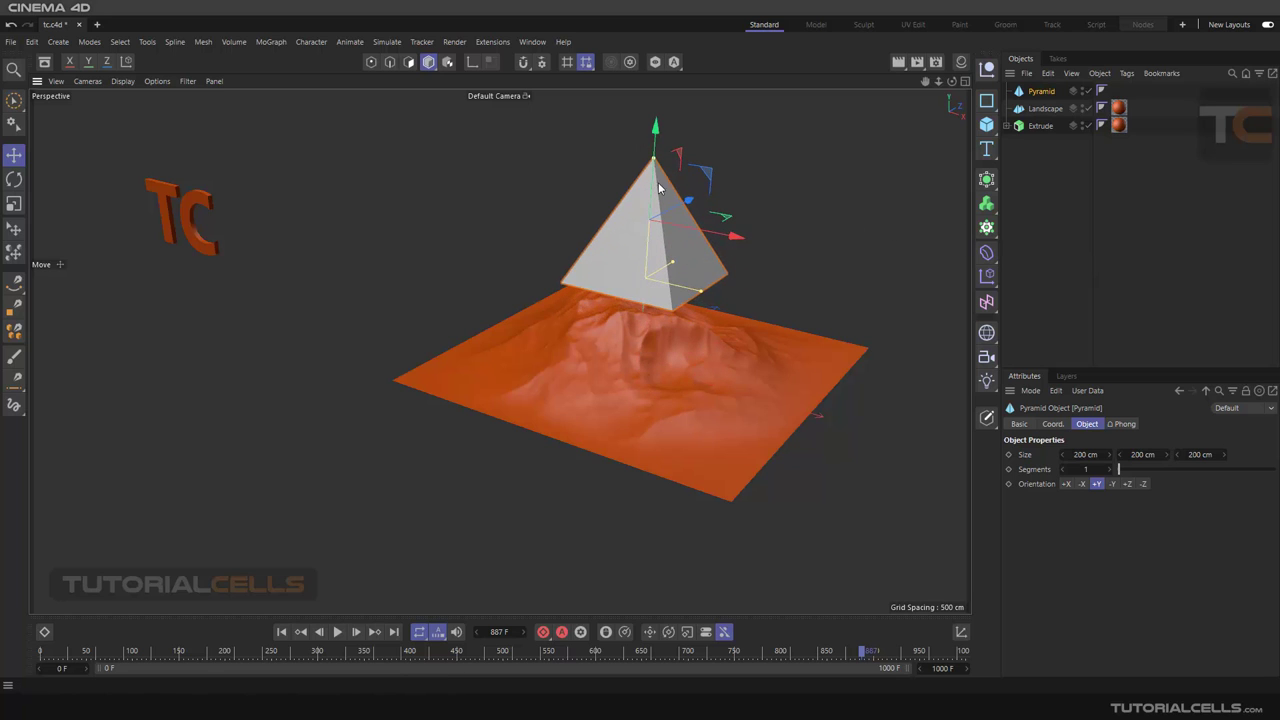
pyautogui.scroll(2, 683, 256)
pyautogui.moveTo(685, 256)
pyautogui.keyDown('alt'); pyautogui.mouseDown()
pyautogui.moveTo(658, 243)
pyautogui.moveTo(681, 256)
pyautogui.mouseUp(); pyautogui.keyUp('alt')
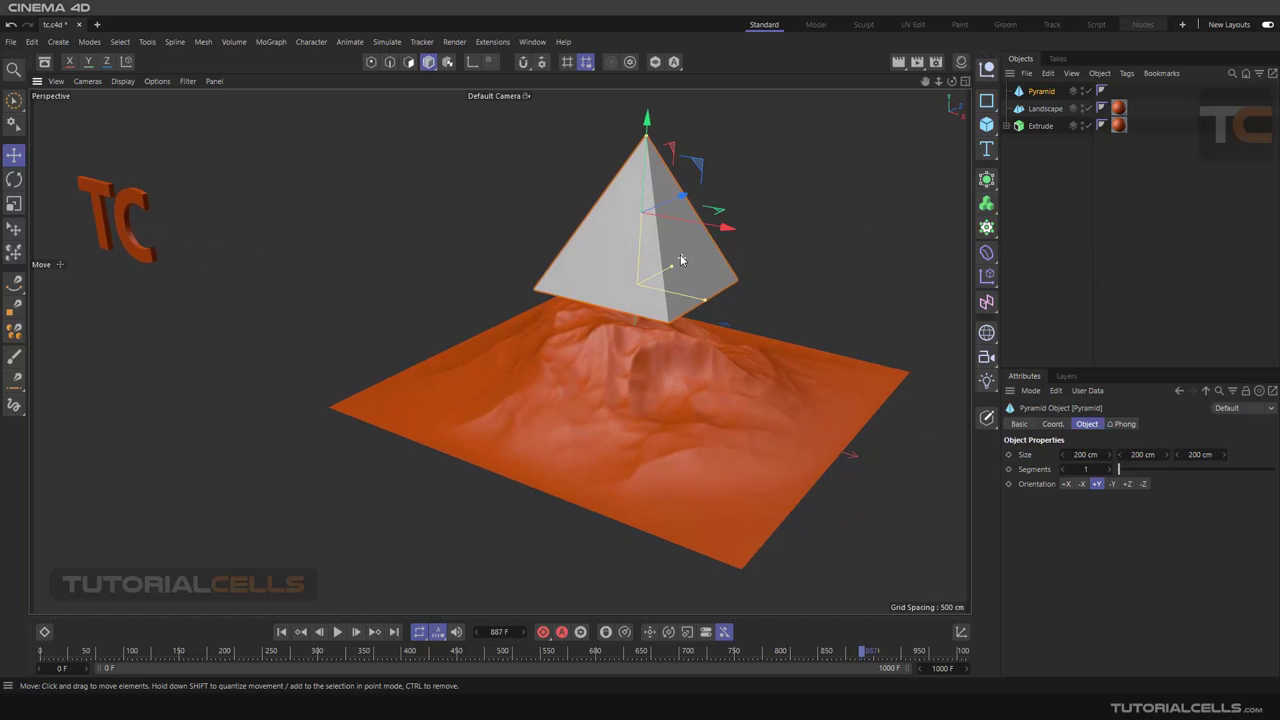
# Select the landscape and show the objects' mesh lines with Gouraud Shading (Lines) display.
pyautogui.keyDown('alt'); pyautogui.moveTo(633, 413); pyautogui.dragTo(647, 338); pyautogui.keyUp('alt')
pyautogui.click(639, 362)
pyautogui.scroll(3, 648, 358)
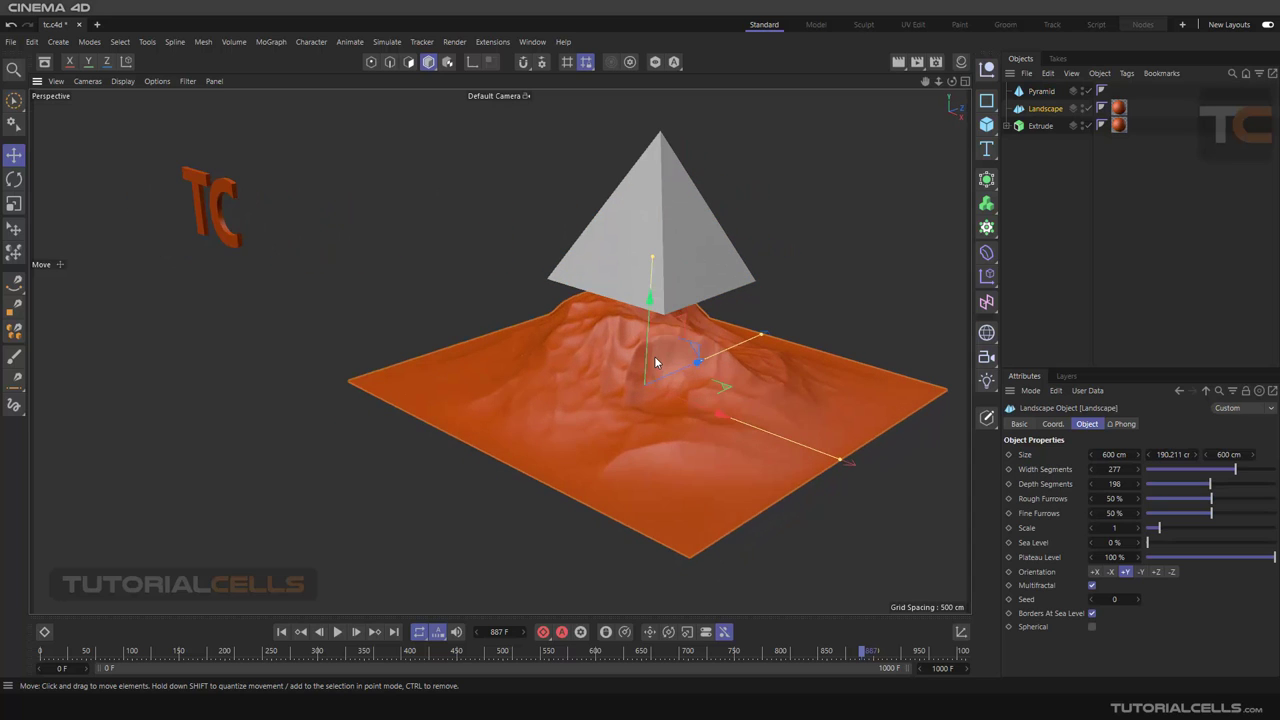
pyautogui.click(122, 81)
pyautogui.click(150, 117)
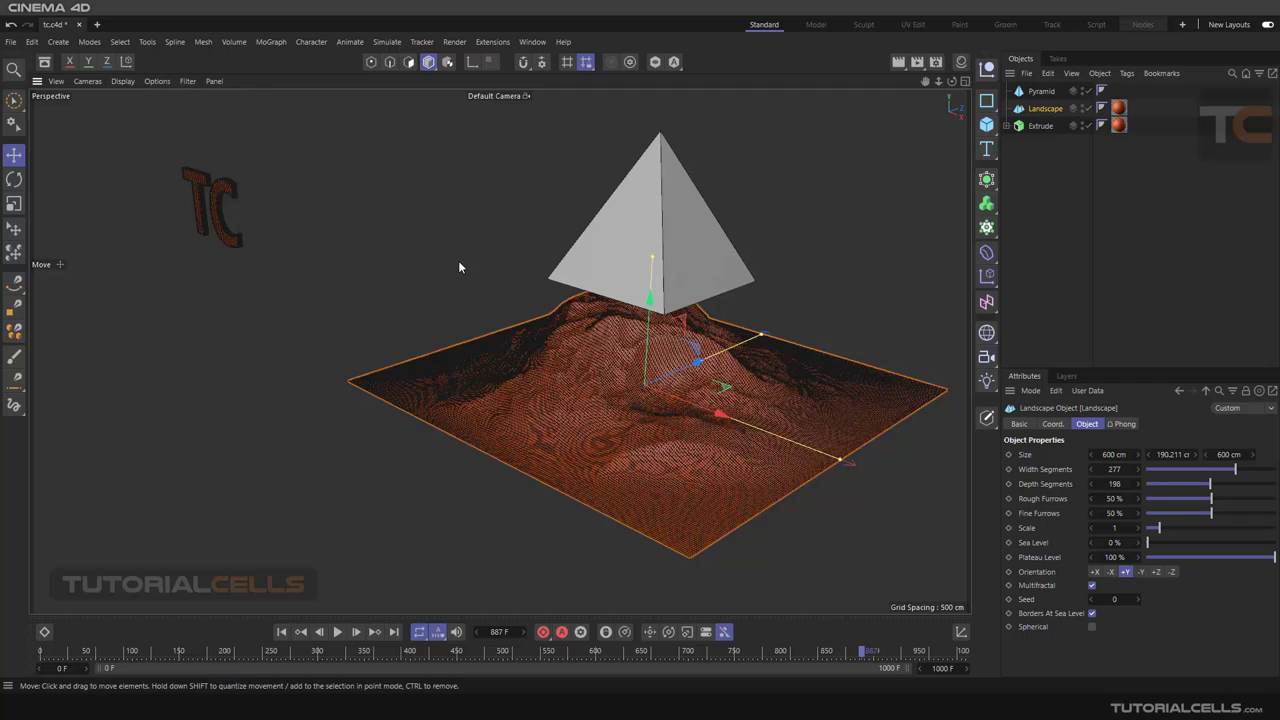
pyautogui.scroll(2, 675, 258)
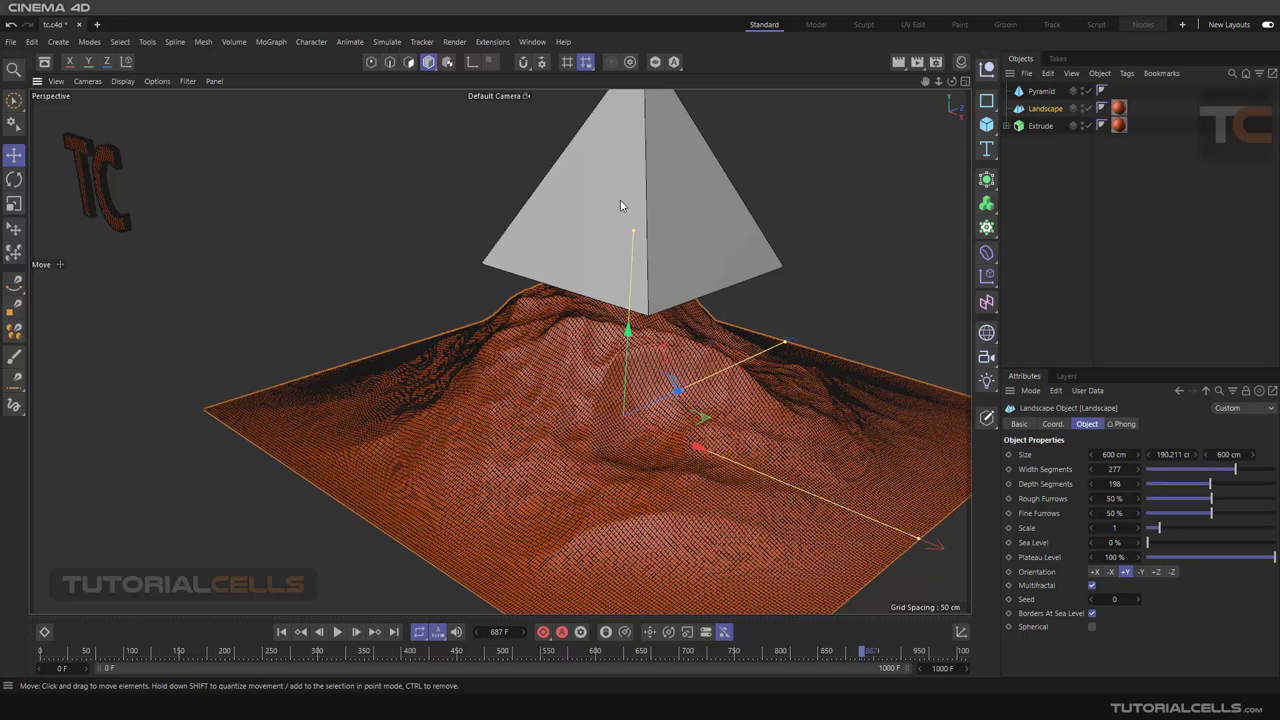
# Select the pyramid and raise its segments to 40.
pyautogui.scroll(-2, 620, 205)
pyautogui.click(1039, 91)
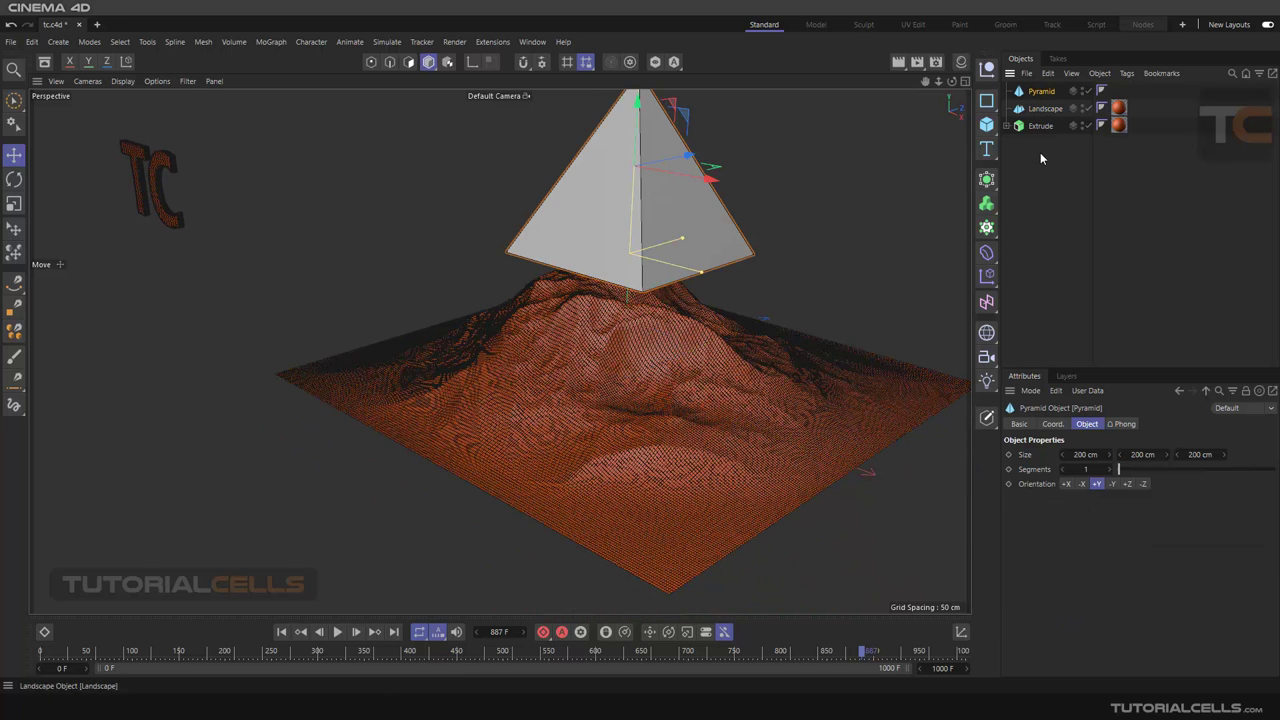
pyautogui.moveTo(1122, 466); pyautogui.dragTo(1278, 468)
pyautogui.scroll(2, 546, 203)
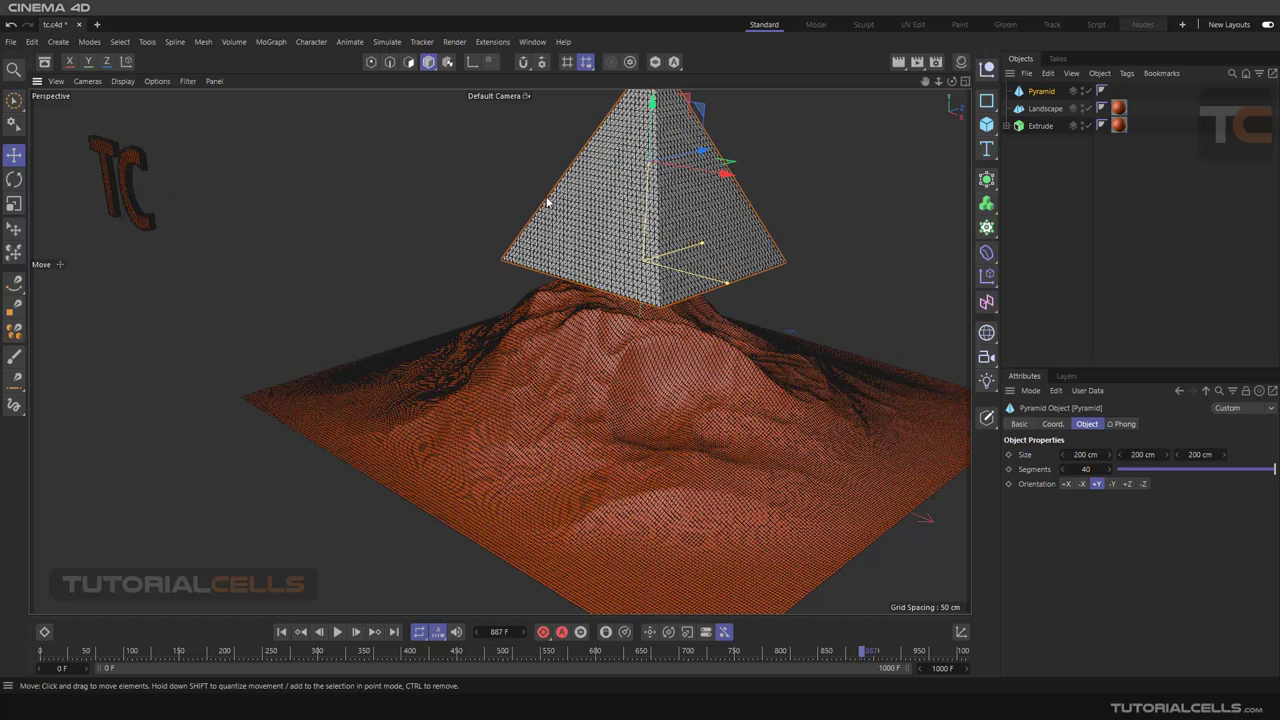
# Switch the viewport display back to plain Gouraud Shading without mesh lines.
pyautogui.click(123, 81)
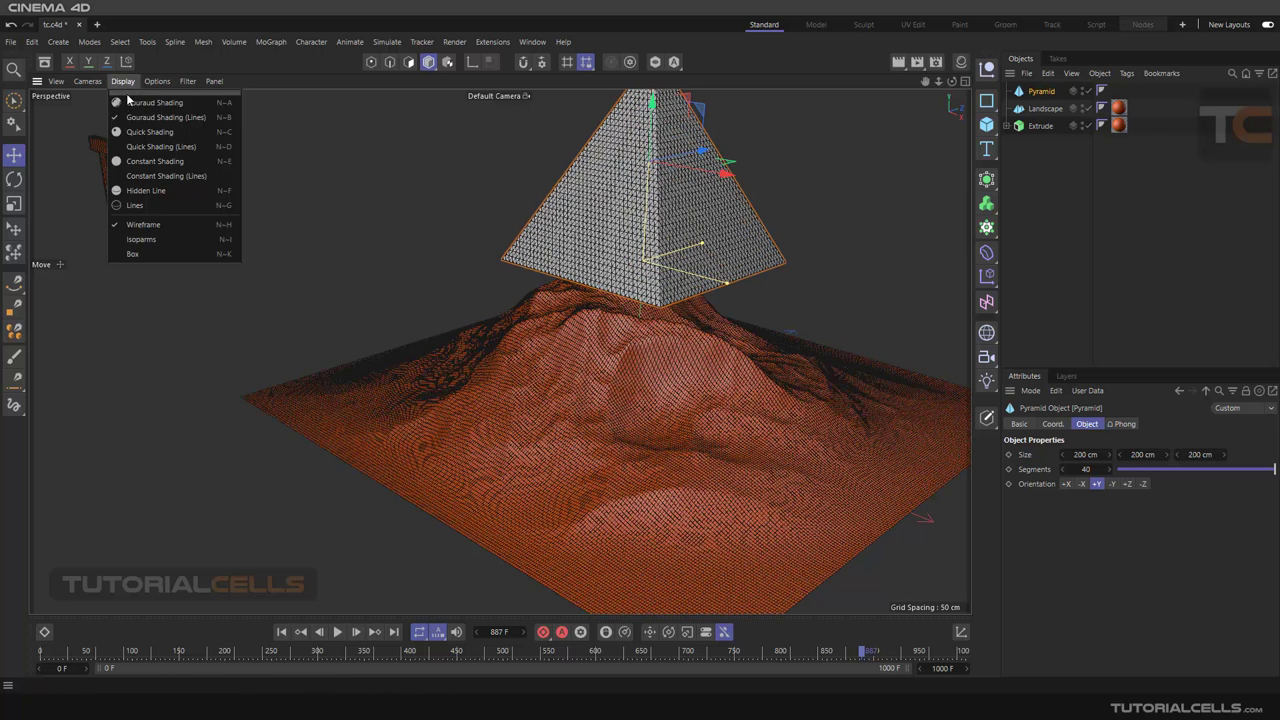
pyautogui.click(150, 97)
pyautogui.scroll(1, 684, 250)
pyautogui.scroll(-3, 684, 250)
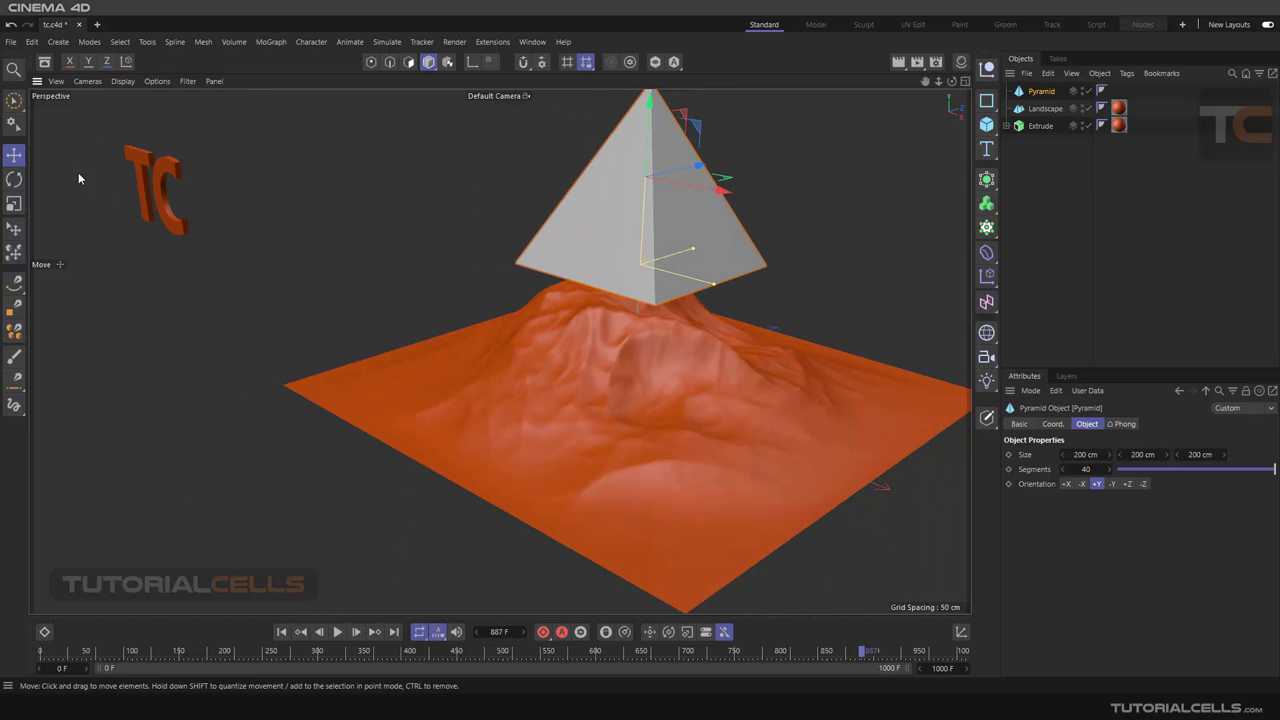
# Scale the pyramid down uniformly to about 86 cm in each dimension.
pyautogui.click(14, 203)
pyautogui.moveTo(470, 188); pyautogui.dragTo(280, 255)
pyautogui.keyDown('alt'); pyautogui.moveTo(714, 237); pyautogui.dragTo(736, 213); pyautogui.keyUp('alt')
pyautogui.keyDown('alt'); pyautogui.moveTo(822, 175); pyautogui.dragTo(668, 240); pyautogui.keyUp('alt')
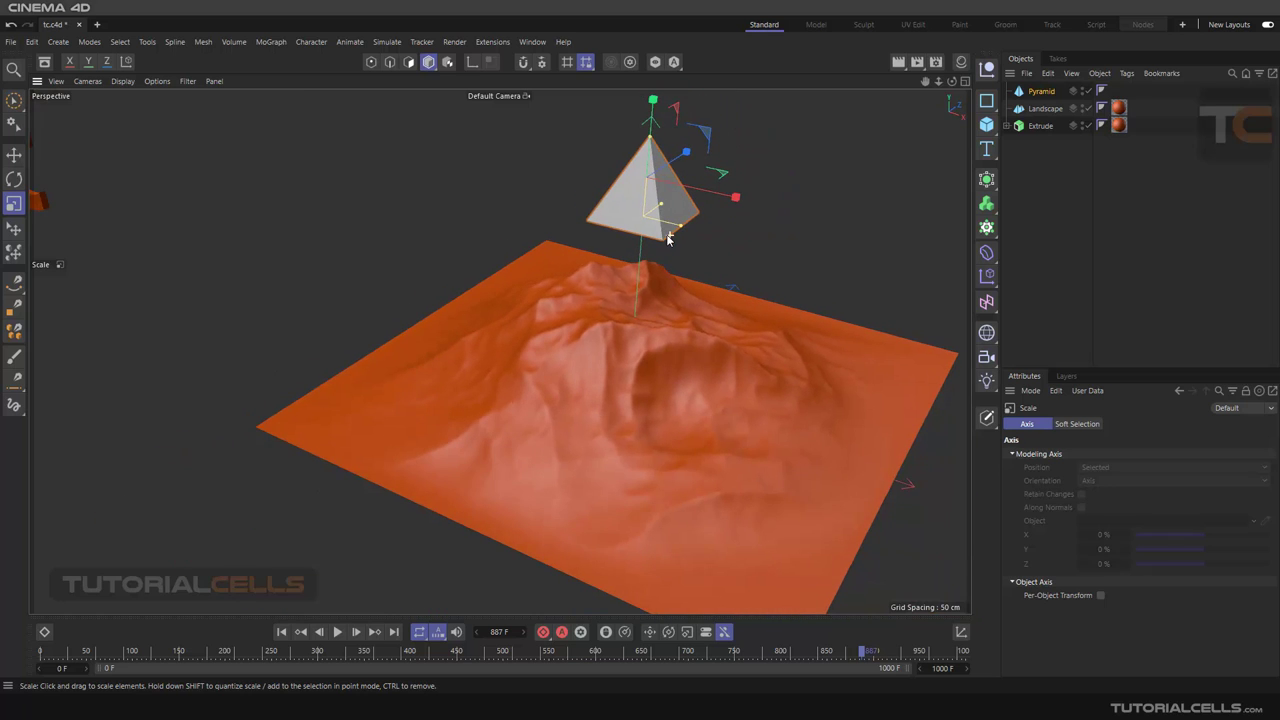
# Add a Surface deformer as a child of the pyramid and set its type to Mapping (U,V).
pyautogui.click(986, 253)
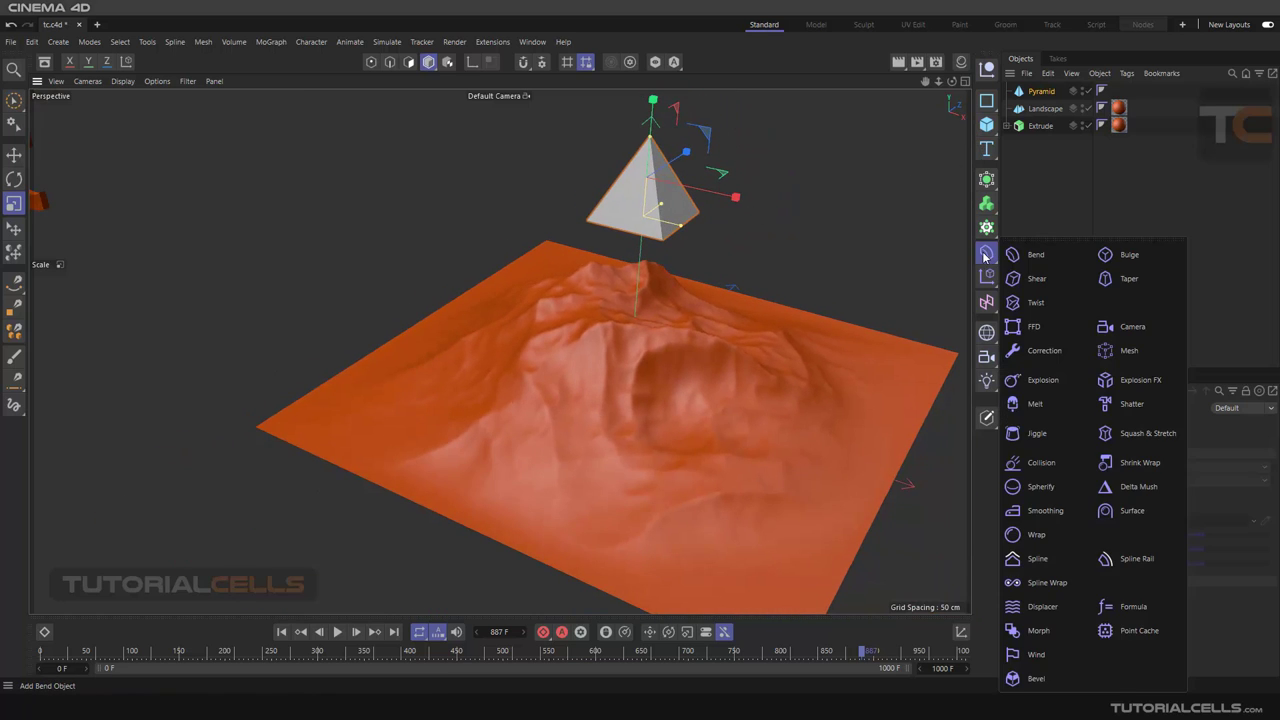
pyautogui.click(1133, 514)
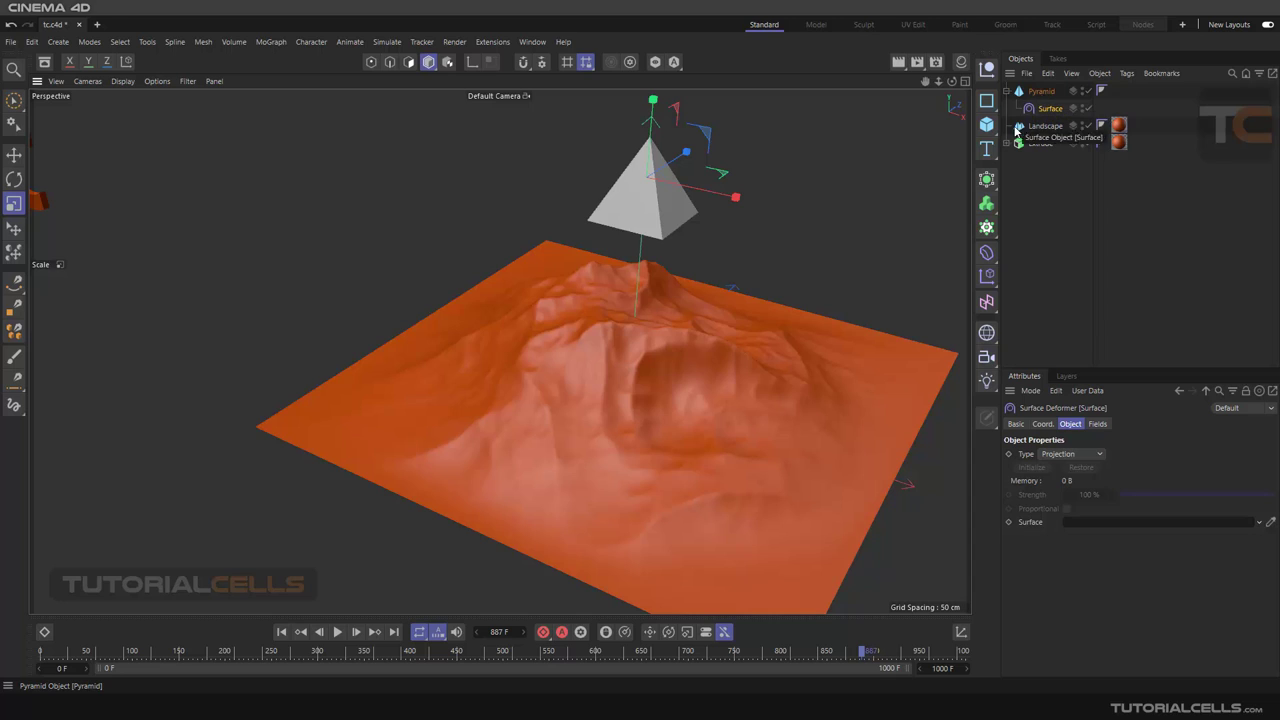
pyautogui.click(1064, 457)
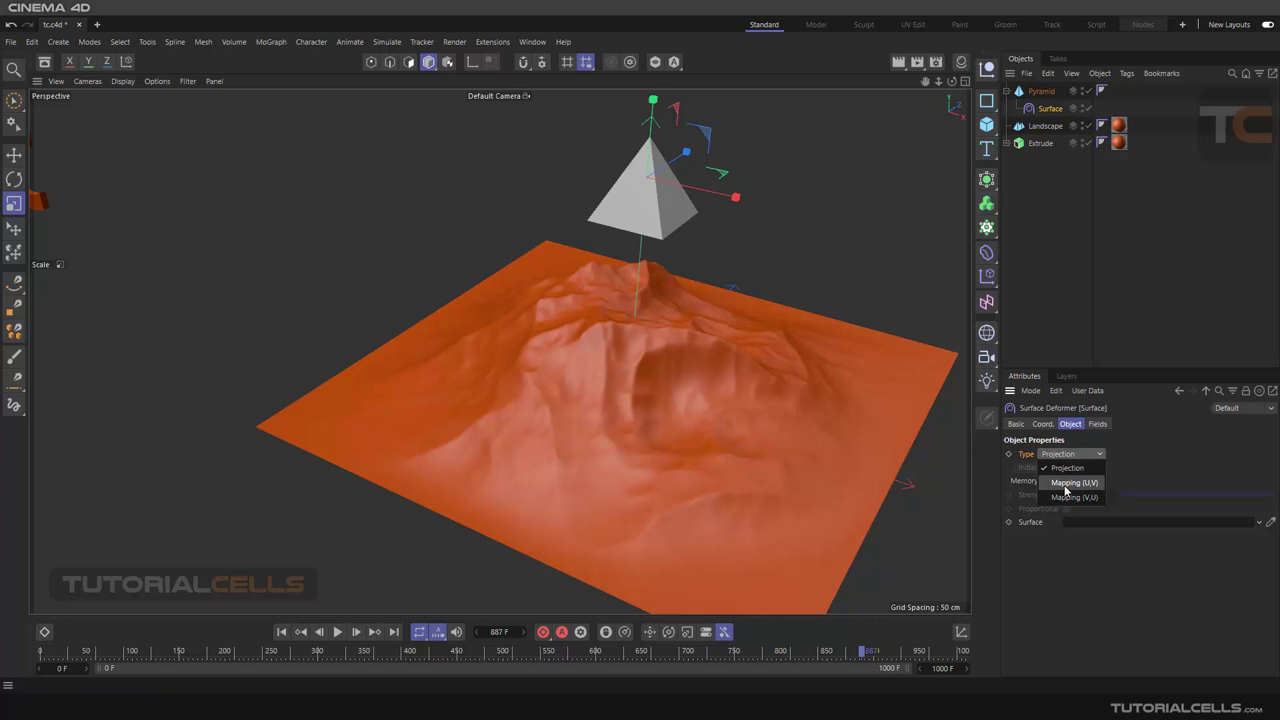
pyautogui.click(1064, 486)
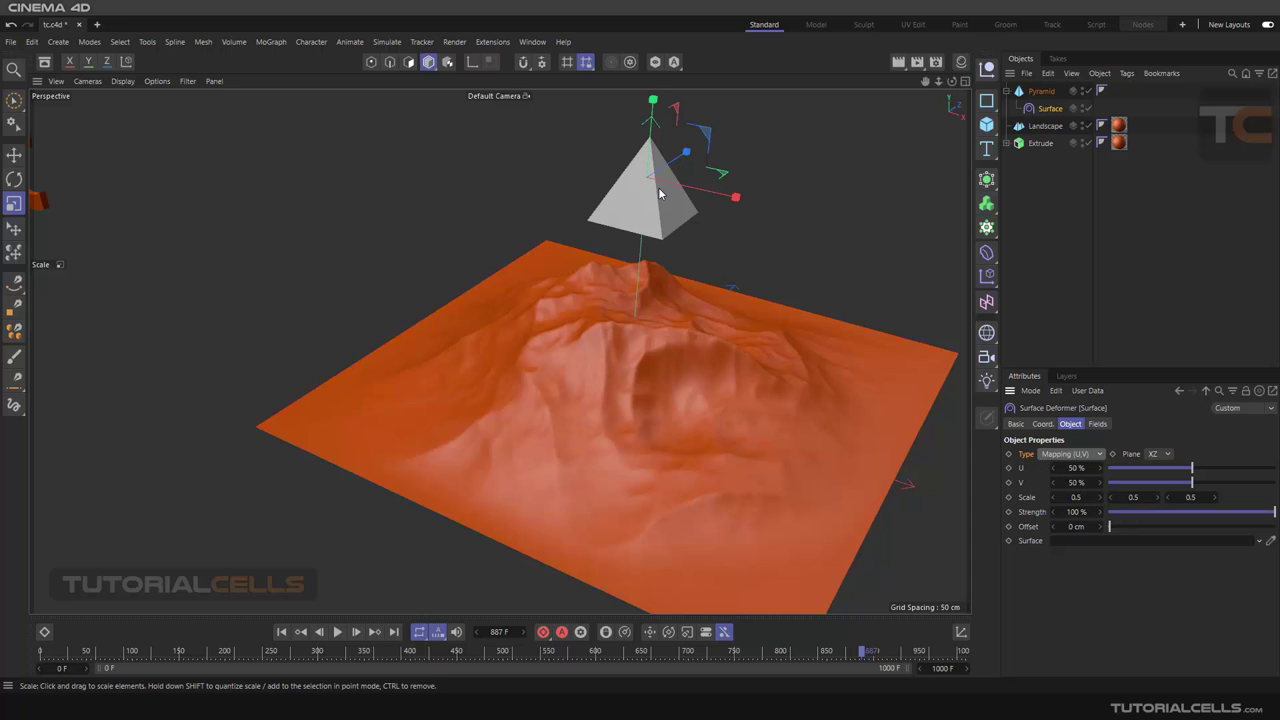
pyautogui.click(1049, 455)
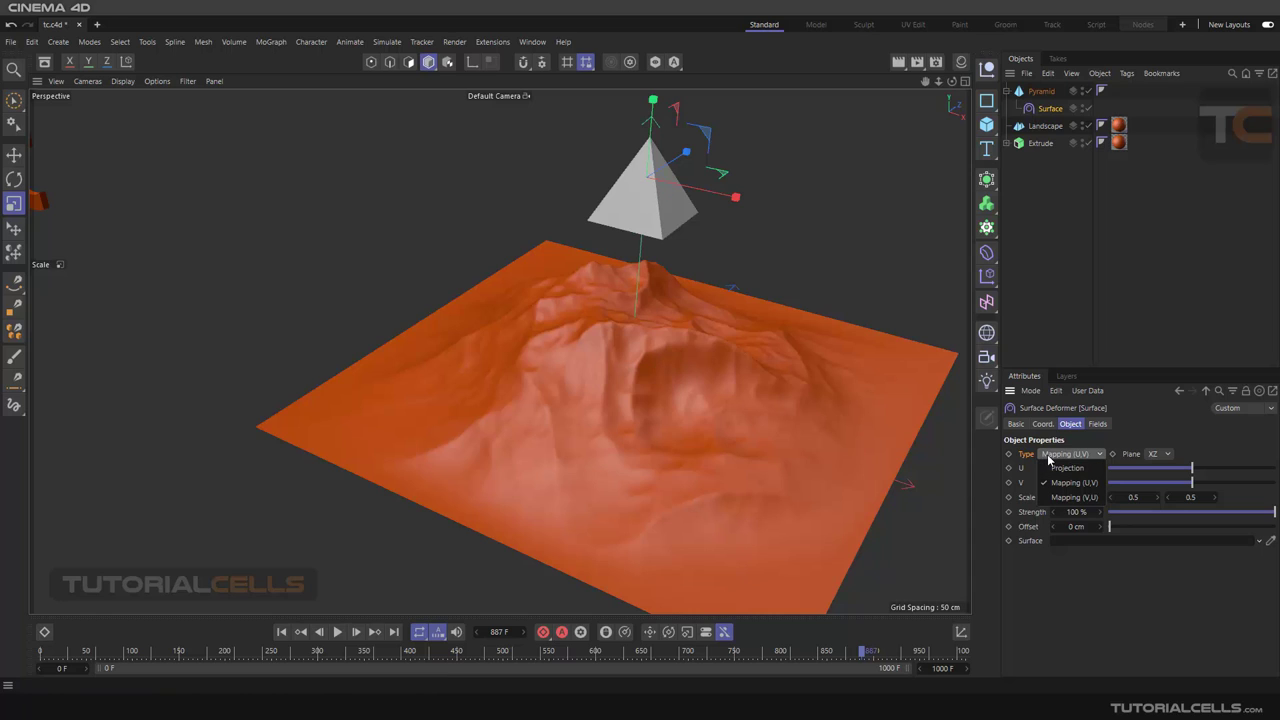
pyautogui.click(1049, 456)
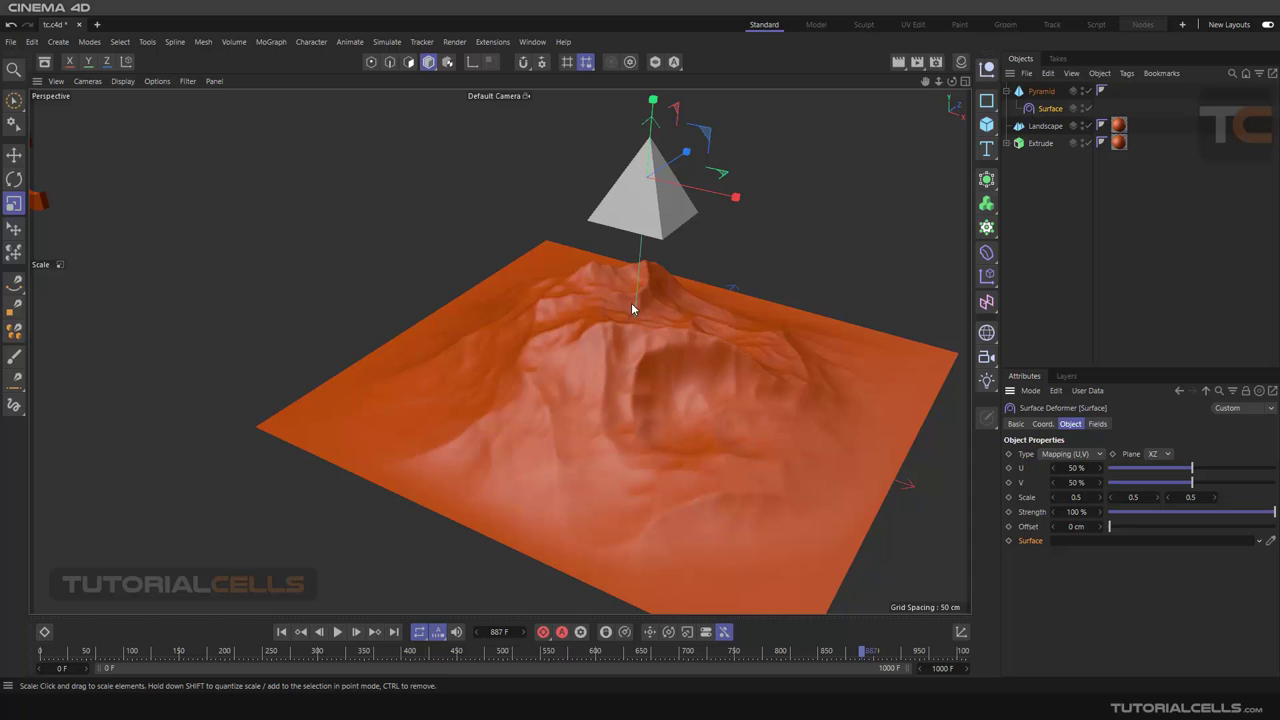
# Assign the Landscape object as the Surface deformer's target surface and inspect the pyramid wrapped over the terrain.
pyautogui.moveTo(1043, 126); pyautogui.dragTo(1070, 552)
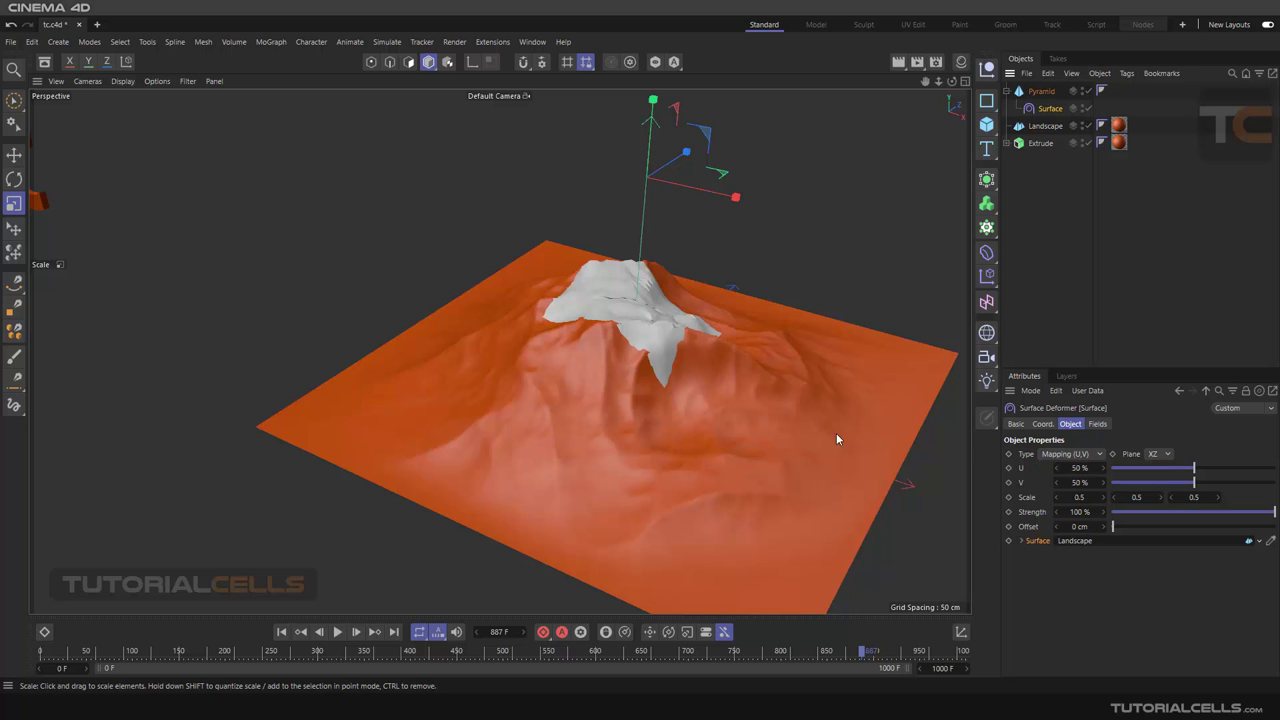
pyautogui.scroll(2, 656, 296)
pyautogui.keyDown('alt'); pyautogui.moveTo(656, 296); pyautogui.dragTo(635, 147); pyautogui.keyUp('alt')
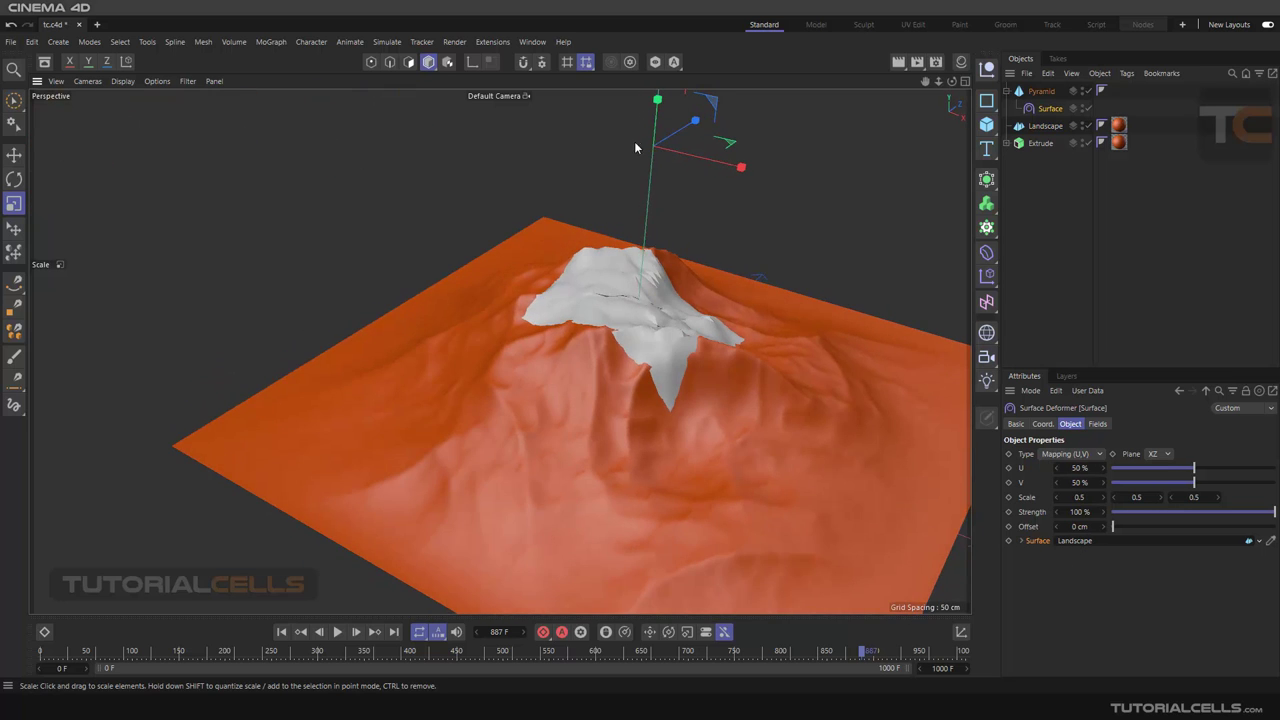
pyautogui.scroll(-4, 645, 317)
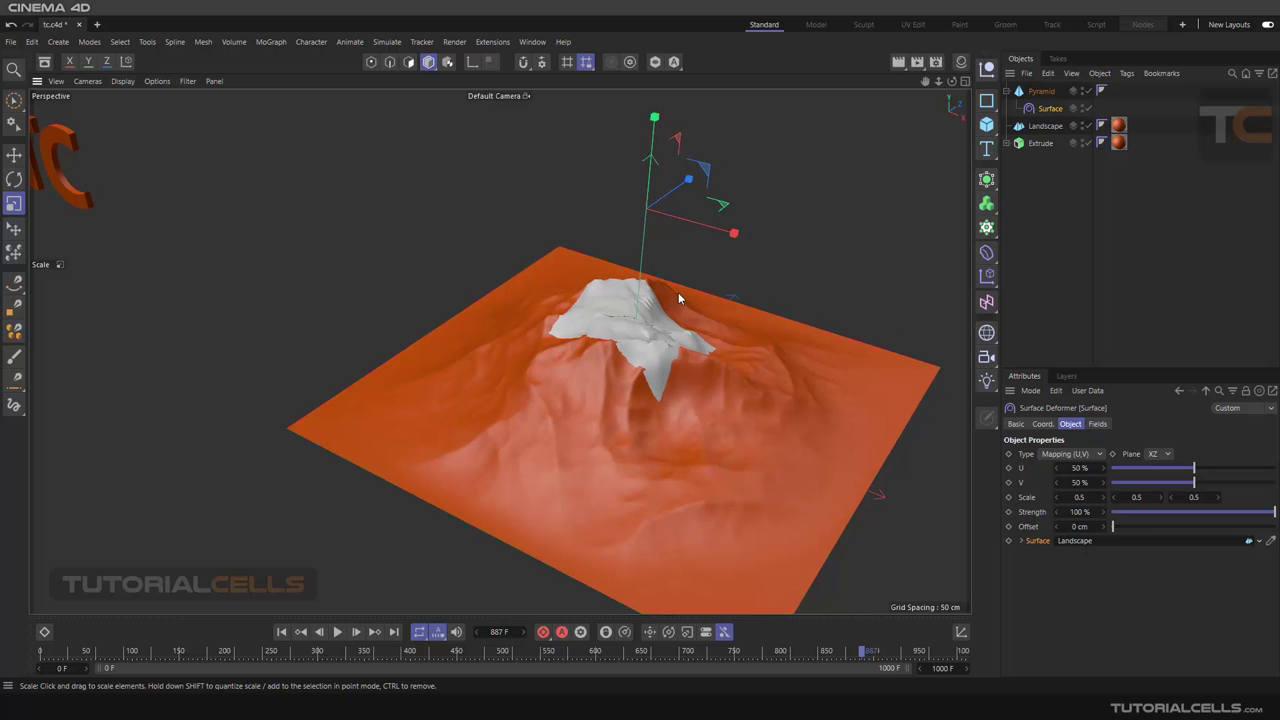
pyautogui.scroll(2, 690, 400)
pyautogui.keyDown('alt'); pyautogui.moveTo(713, 421); pyautogui.dragTo(665, 422); pyautogui.keyUp('alt')
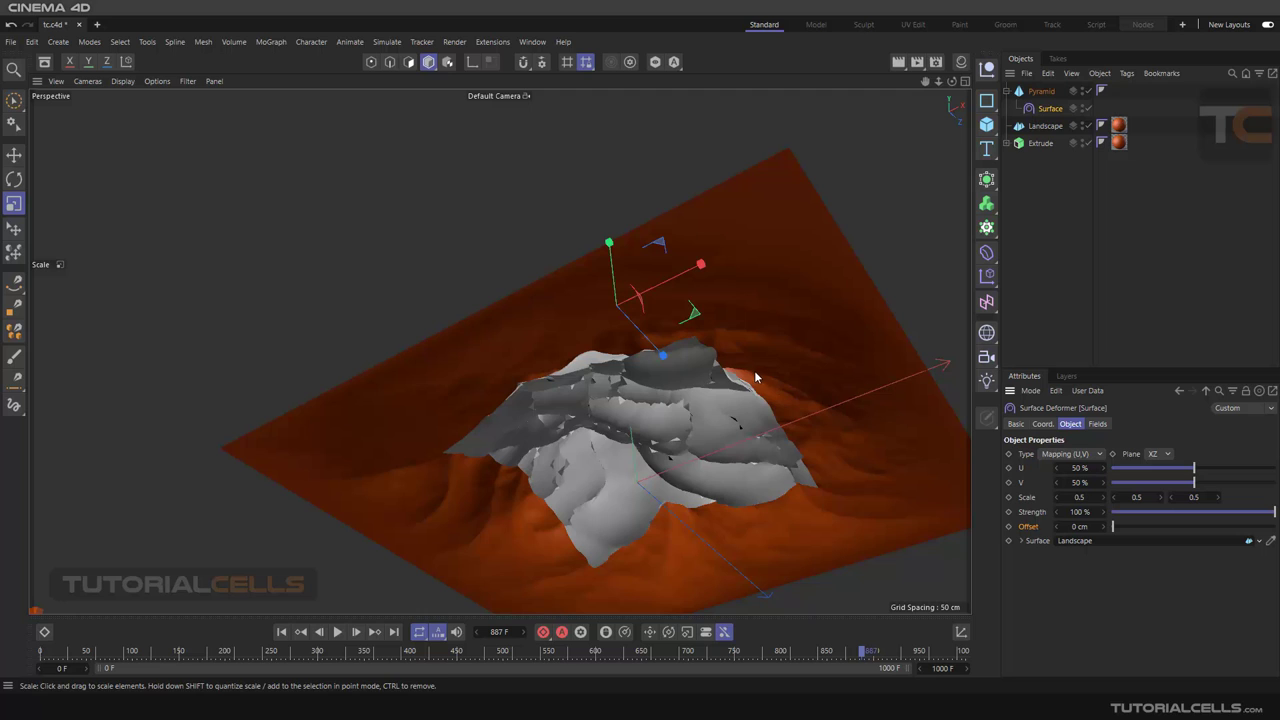
pyautogui.keyDown('alt'); pyautogui.moveTo(755, 373); pyautogui.dragTo(757, 383); pyautogui.keyUp('alt')
# Adjust the Surface deformer's offset to 43 cm, checking the gap between the deformed pyramid and the terrain.
pyautogui.moveTo(1116, 531)
pyautogui.mouseDown()
pyautogui.moveTo(1147, 527)
pyautogui.moveTo(1129, 524)
pyautogui.mouseUp()
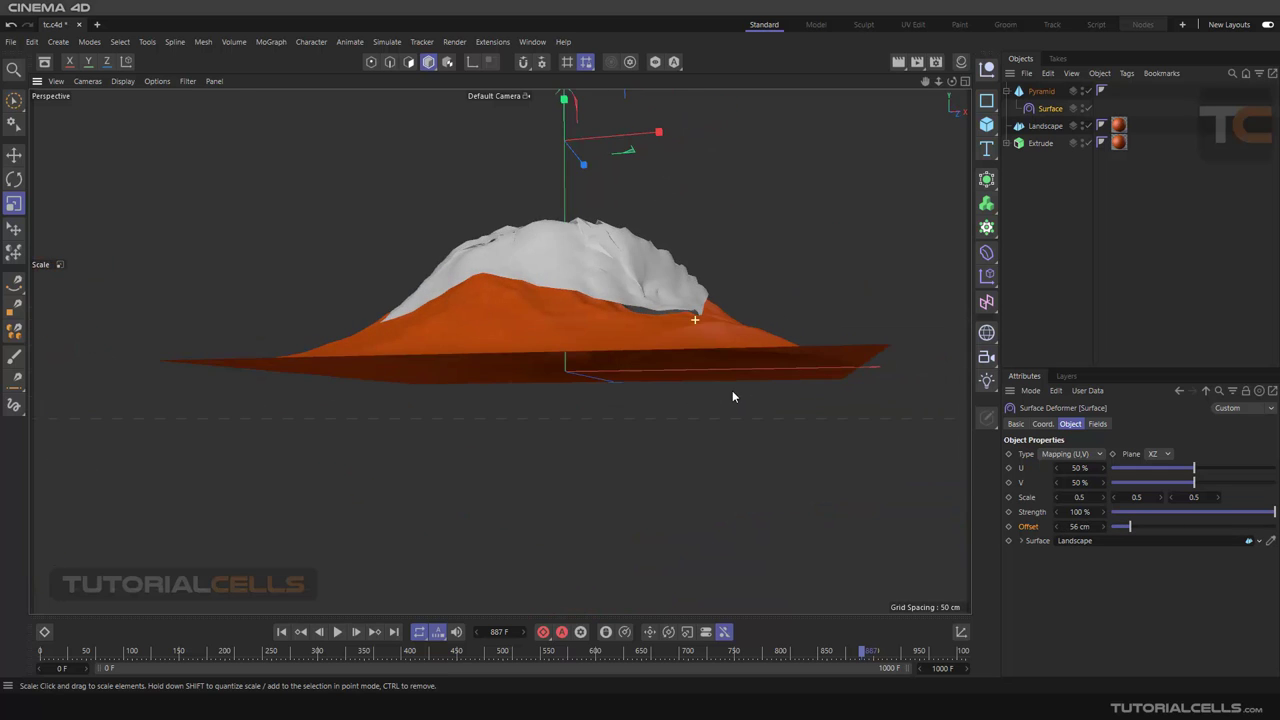
pyautogui.scroll(10, 688, 316)
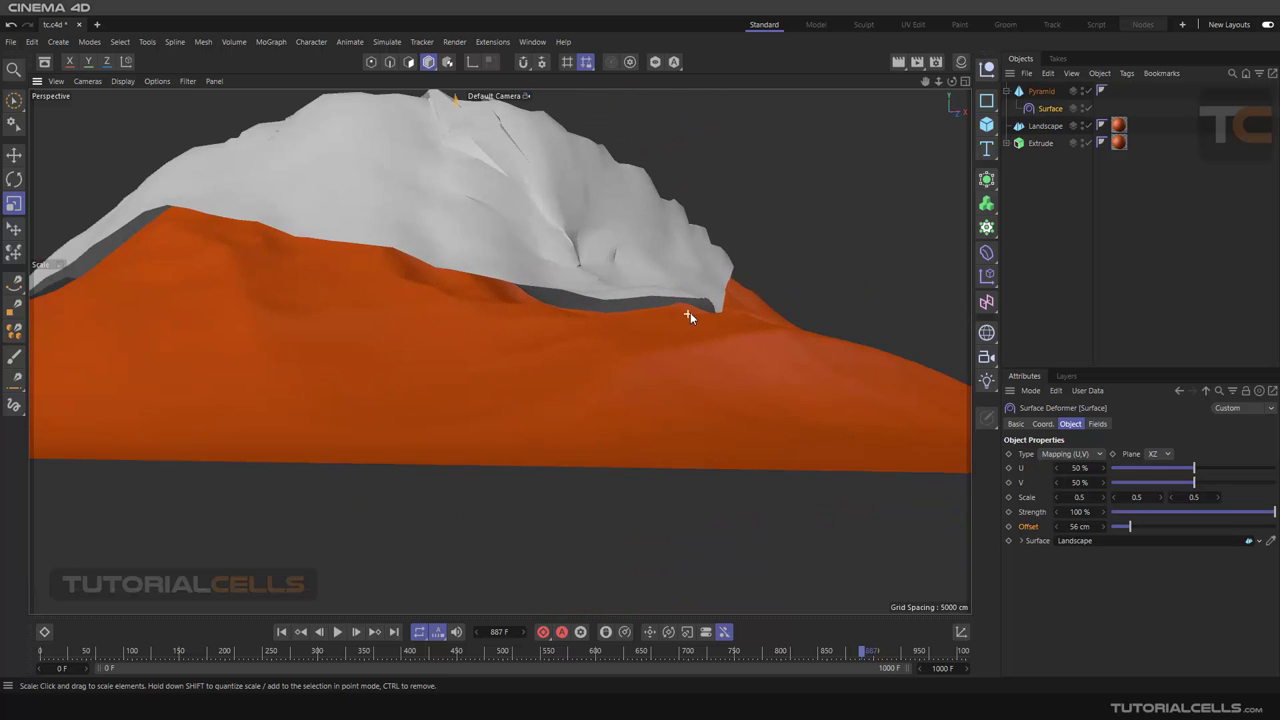
pyautogui.click(1058, 526)
pyautogui.click(1058, 526)
pyautogui.click(1058, 526)
pyautogui.click(1058, 526)
pyautogui.click(1058, 526)
pyautogui.click(1058, 526)
pyautogui.click(1057, 526)
pyautogui.click(1057, 526)
pyautogui.click(1057, 526)
pyautogui.click(1057, 526)
pyautogui.click(1057, 526)
pyautogui.click(1057, 526)
pyautogui.click(1057, 526)
pyautogui.scroll(-7, 700, 247)
pyautogui.keyDown('alt'); pyautogui.moveTo(706, 248); pyautogui.dragTo(740, 260); pyautogui.keyUp('alt')
# Set all three scale values of the Surface deformer to 0.1 and inspect the smaller patch.
pyautogui.click(1028, 498)
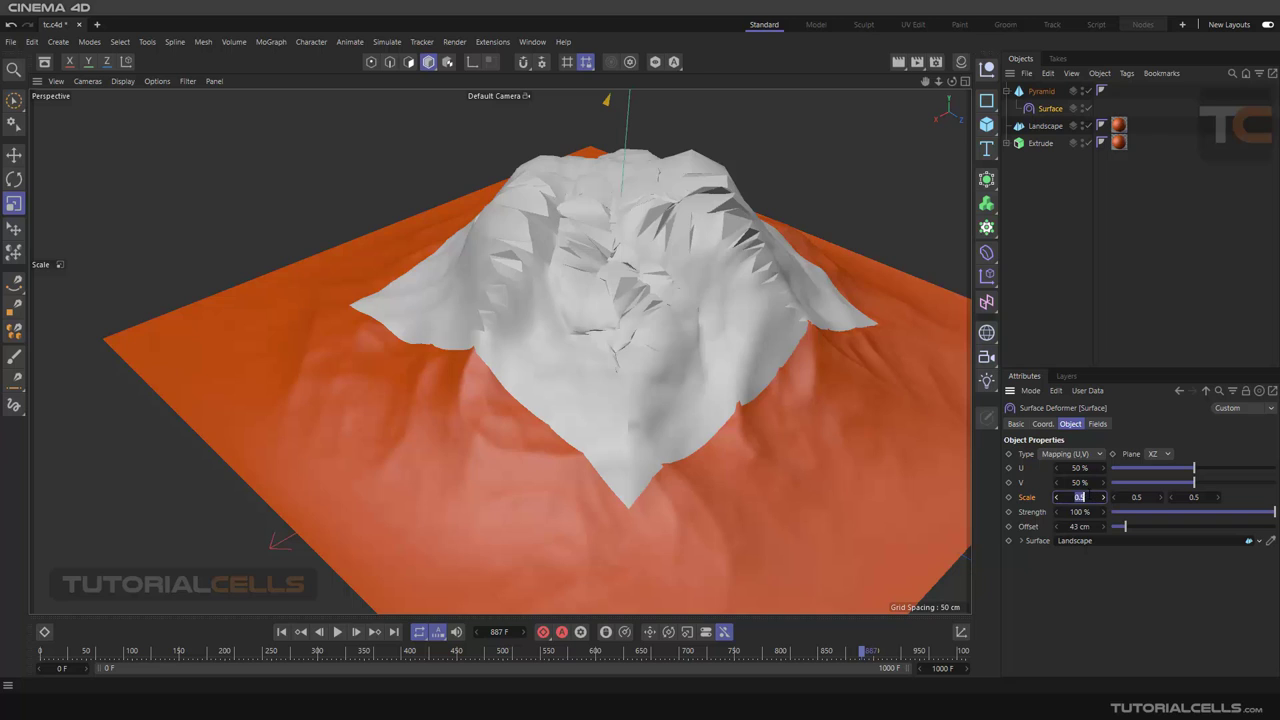
pyautogui.press('Return')
pyautogui.doubleClick(1192, 497)
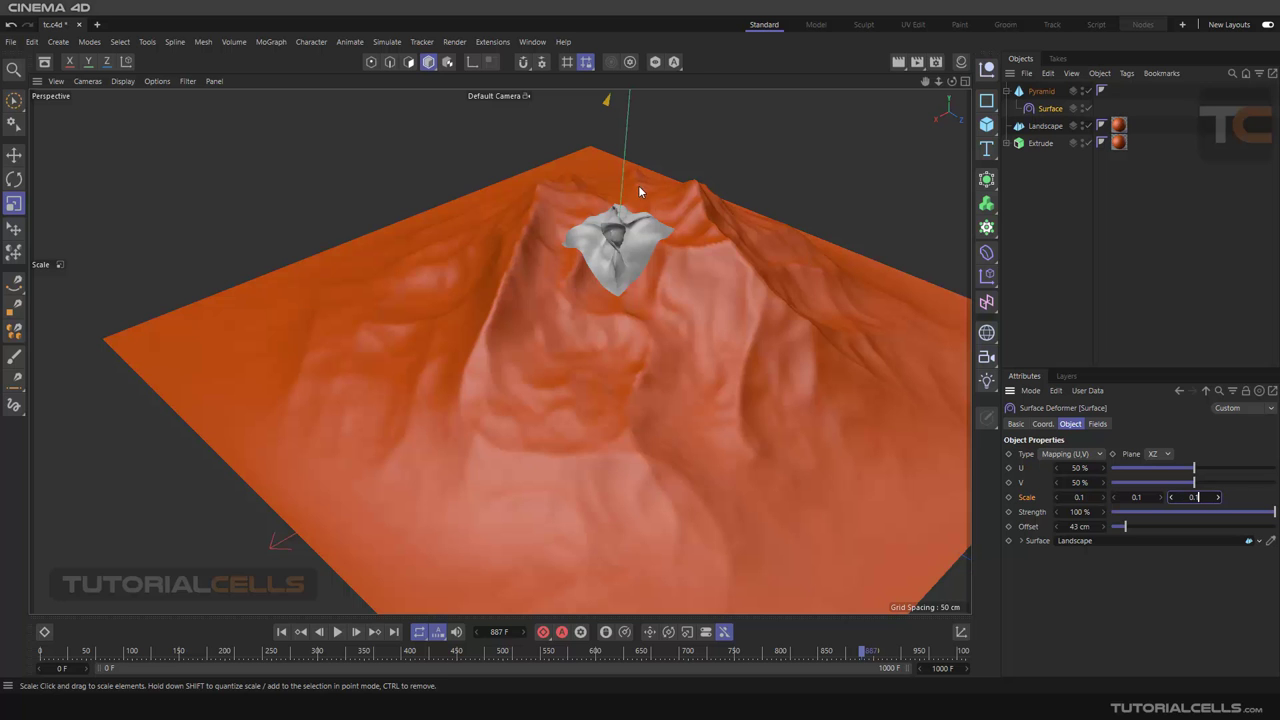
pyautogui.keyDown('alt'); pyautogui.moveTo(640, 191); pyautogui.dragTo(732, 247); pyautogui.keyUp('alt')
pyautogui.scroll(5, 694, 249)
pyautogui.moveTo(702, 288)
pyautogui.keyDown('alt'); pyautogui.mouseDown()
pyautogui.moveTo(704, 229)
pyautogui.moveTo(538, 267)
pyautogui.moveTo(690, 282)
pyautogui.mouseUp(); pyautogui.keyUp('alt')
pyautogui.keyDown('alt'); pyautogui.moveTo(690, 282); pyautogui.dragTo(649, 348, button='middle'); pyautogui.keyUp('alt')
# Change the Surface deformer's scale values to 0.2, 0.15 and 0.28.
pyautogui.doubleClick(1079, 497)
pyautogui.write('0.2')
pyautogui.press('Return')
pyautogui.moveTo(1106, 497); pyautogui.dragTo(1200, 497)
pyautogui.scroll(3, 607, 347)
pyautogui.keyDown('alt'); pyautogui.moveTo(607, 348); pyautogui.dragTo(639, 299); pyautogui.keyUp('alt')
pyautogui.moveTo(1200, 497); pyautogui.dragTo(1208, 497)
pyautogui.keyDown('alt'); pyautogui.moveTo(556, 373); pyautogui.dragTo(620, 430); pyautogui.keyUp('alt')
# Set the Surface deformer's second scale value to 0.2 and view the patch from several angles.
pyautogui.click(1088, 497)
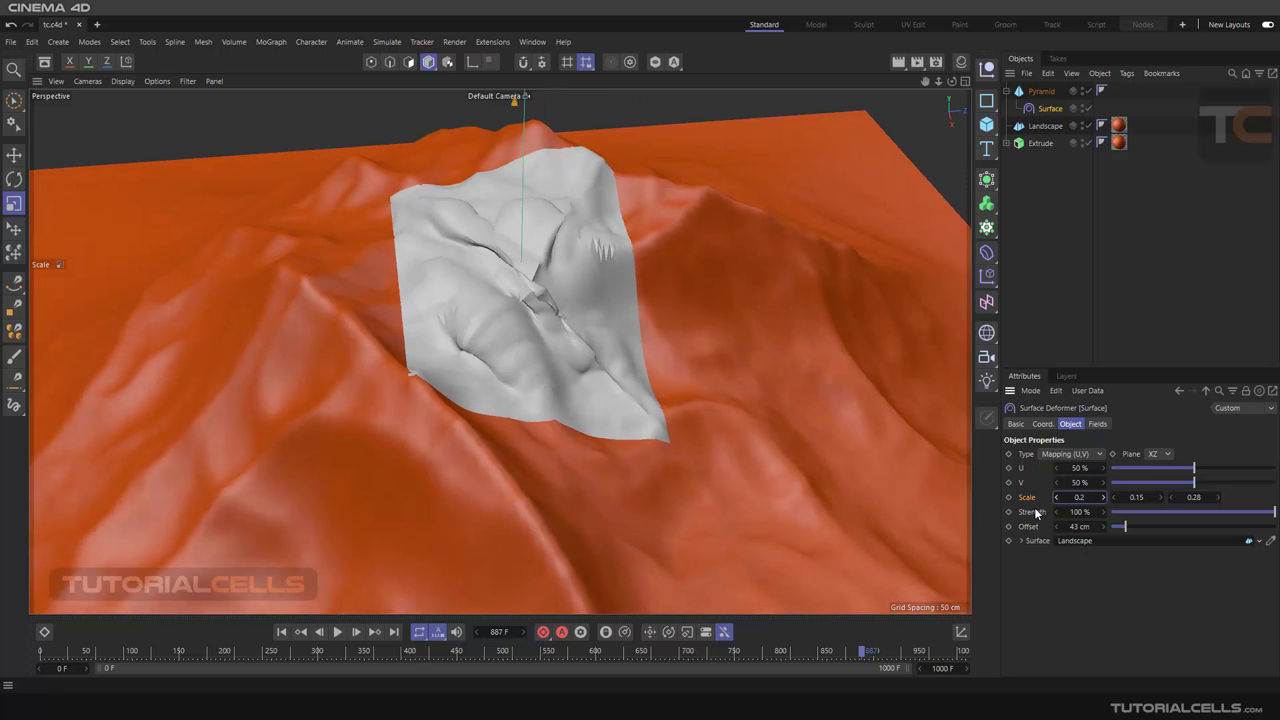
pyautogui.doubleClick(1137, 497)
pyautogui.write('0.2')
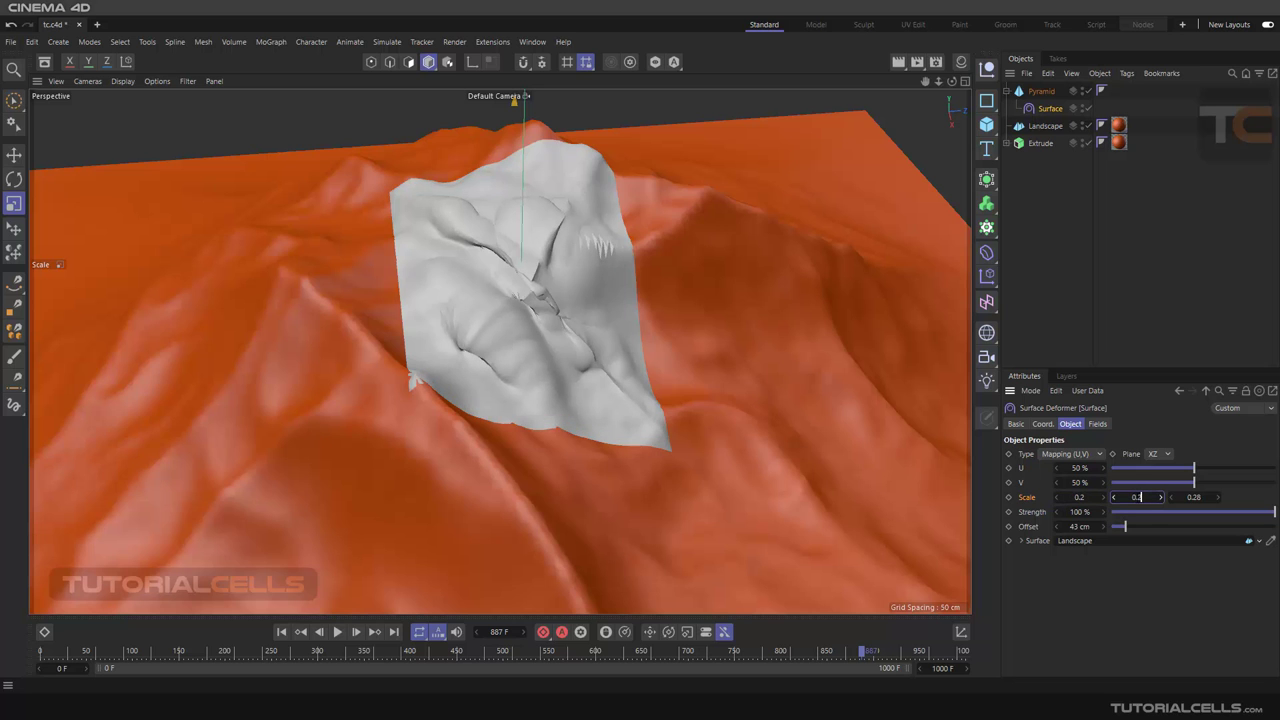
pyautogui.press('Return')
pyautogui.keyDown('alt'); pyautogui.moveTo(742, 395); pyautogui.dragTo(544, 321); pyautogui.keyUp('alt')
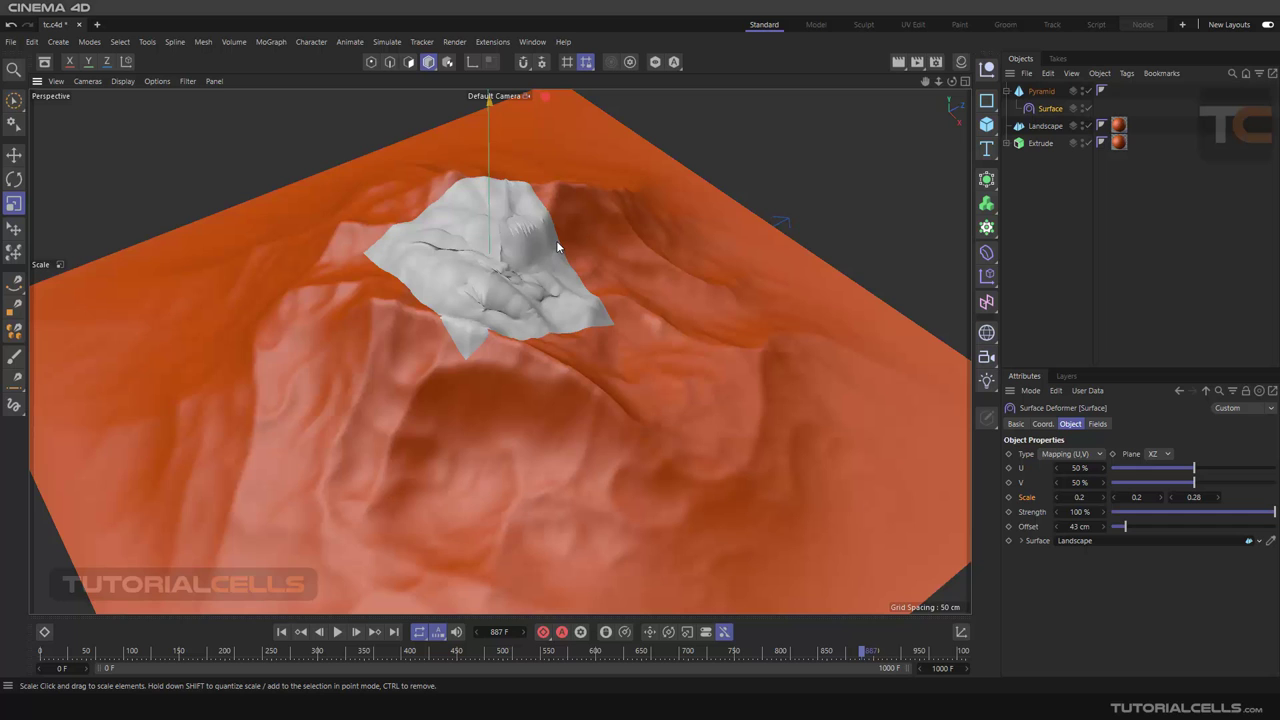
pyautogui.keyDown('alt'); pyautogui.moveTo(544, 241); pyautogui.dragTo(613, 336); pyautogui.keyUp('alt')
# Set the first and second scale values of the Surface deformer to 0.1.
pyautogui.click(1079, 497)
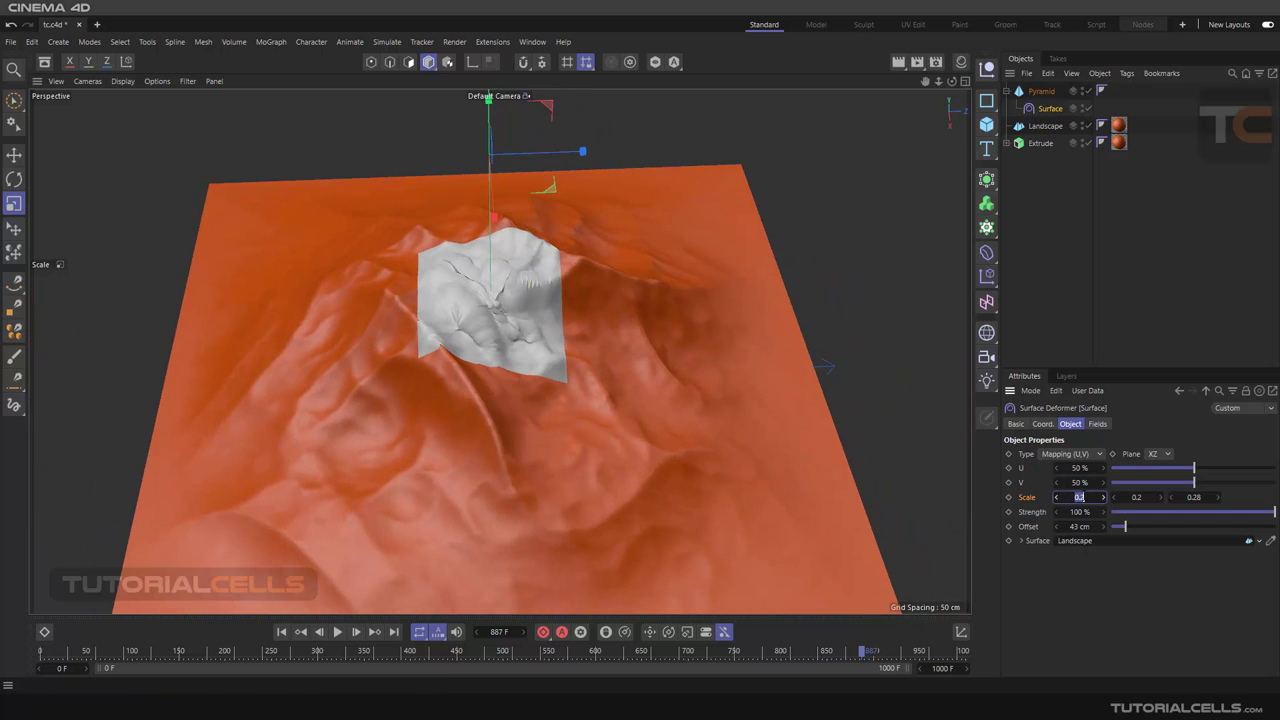
pyautogui.click(1136, 495)
pyautogui.write('0')
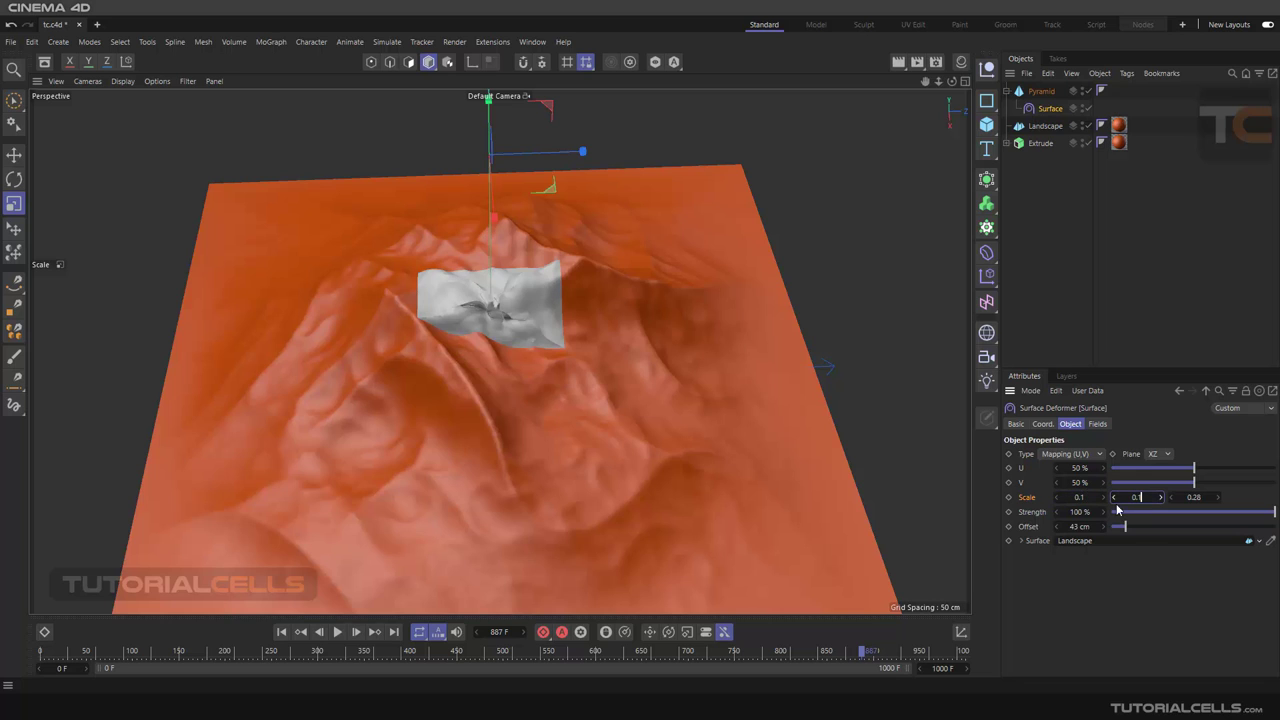
pyautogui.keyDown('alt'); pyautogui.moveTo(615, 366); pyautogui.dragTo(452, 290); pyautogui.keyUp('alt')
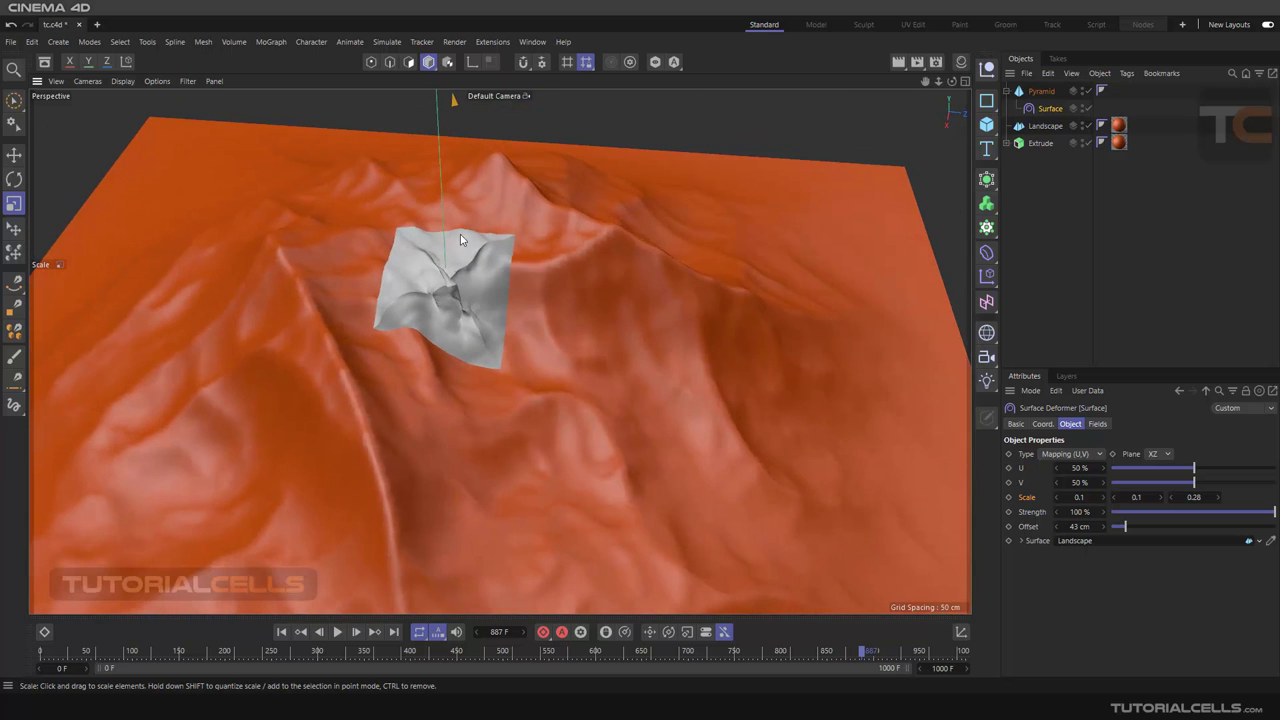
# Lower the Surface deformer's strength to 11% and inspect the partly deformed pyramid.
pyautogui.moveTo(1263, 517); pyautogui.dragTo(1126, 470)
pyautogui.scroll(-2, 672, 327)
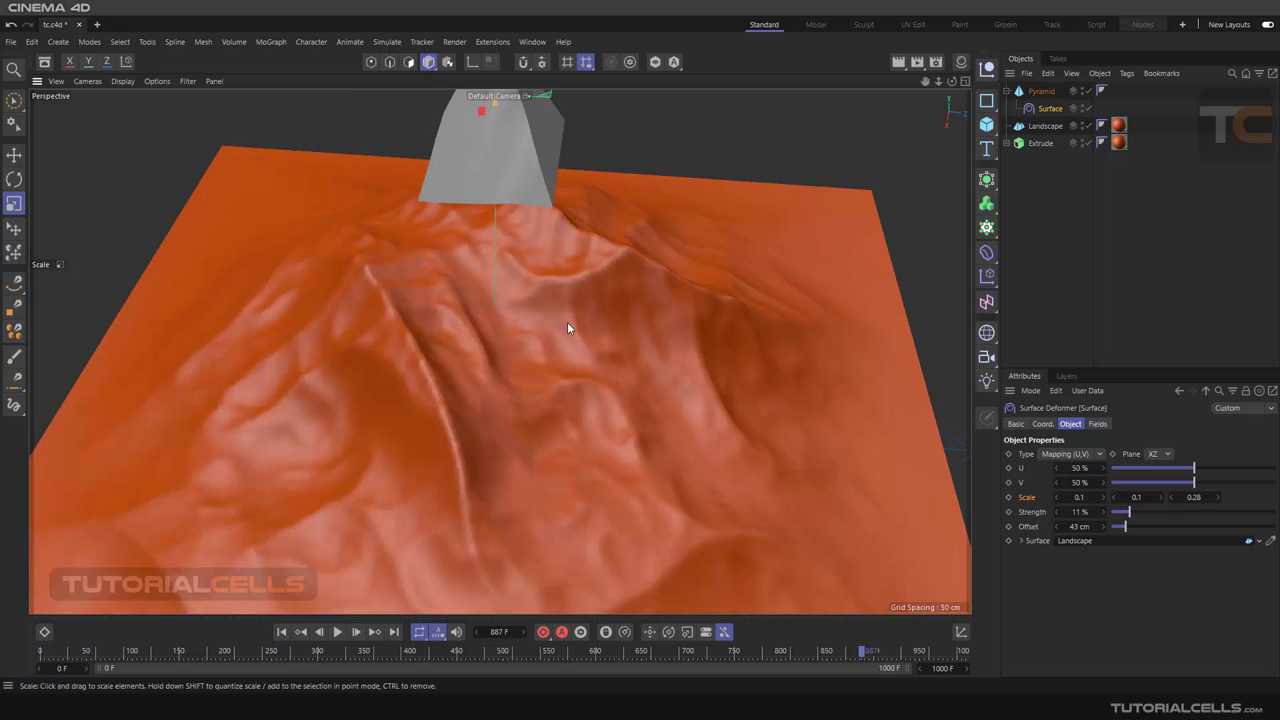
pyautogui.scroll(-4, 670, 281)
pyautogui.moveTo(547, 272)
pyautogui.keyDown('alt'); pyautogui.mouseDown()
pyautogui.moveTo(564, 217)
pyautogui.moveTo(561, 265)
pyautogui.mouseUp(); pyautogui.keyUp('alt')
pyautogui.keyDown('alt'); pyautogui.moveTo(500, 349); pyautogui.dragTo(590, 268); pyautogui.keyUp('alt')
# Select the pyramid and view it from the side above the landscape's peak.
pyautogui.keyDown('alt'); pyautogui.moveTo(655, 106); pyautogui.dragTo(493, 328, button='middle'); pyautogui.keyUp('alt')
pyautogui.click(492, 328)
pyautogui.keyDown('alt'); pyautogui.moveTo(485, 348); pyautogui.dragTo(510, 290); pyautogui.keyUp('alt')
pyautogui.keyDown('alt'); pyautogui.moveTo(546, 421); pyautogui.dragTo(599, 373, button='middle'); pyautogui.keyUp('alt')
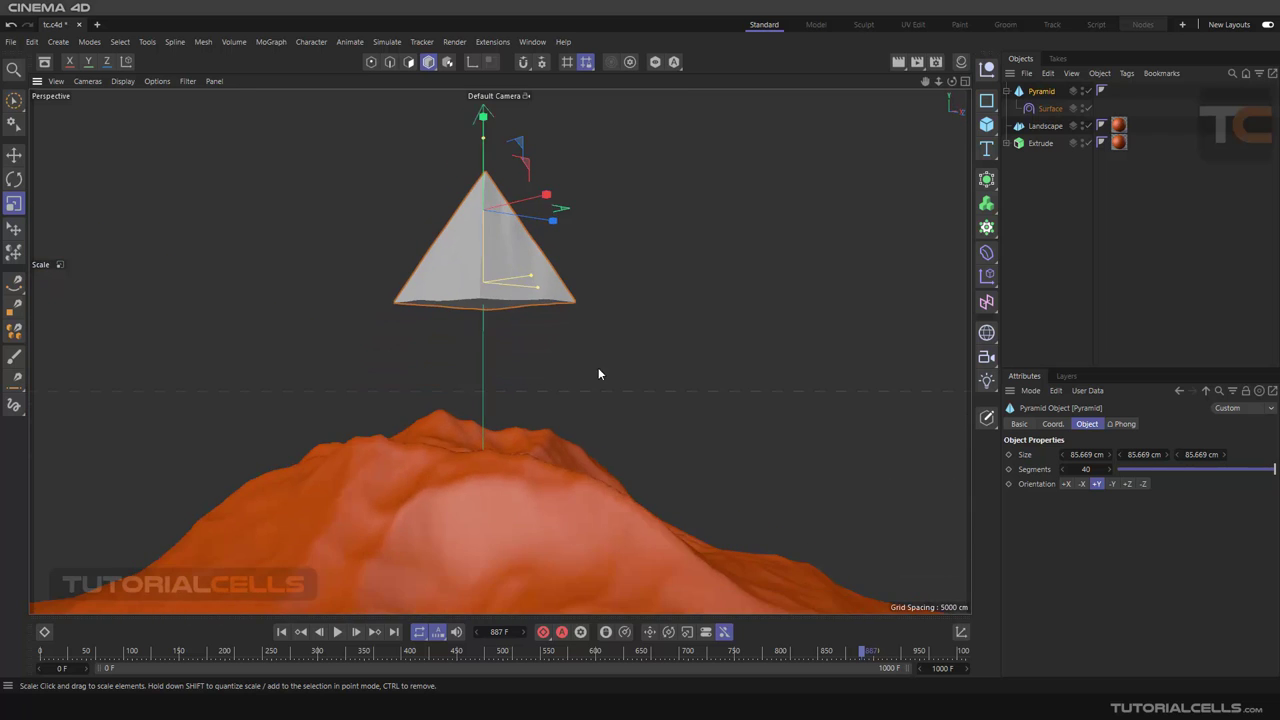
# Select the Surface deformer under the pyramid and raise its strength to 39%.
pyautogui.keyDown('alt'); pyautogui.moveTo(598, 373); pyautogui.dragTo(604, 422); pyautogui.keyUp('alt')
pyautogui.click(1044, 108)
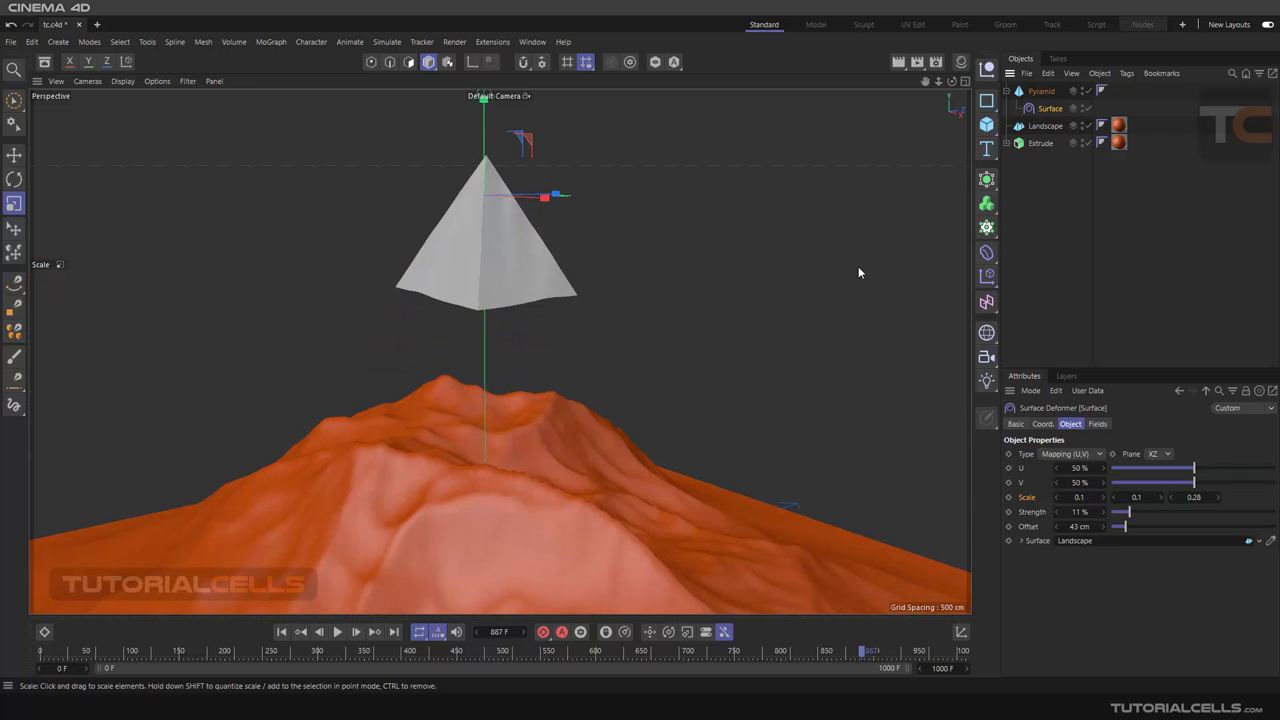
pyautogui.keyDown('alt'); pyautogui.moveTo(553, 391); pyautogui.dragTo(560, 367); pyautogui.keyUp('alt')
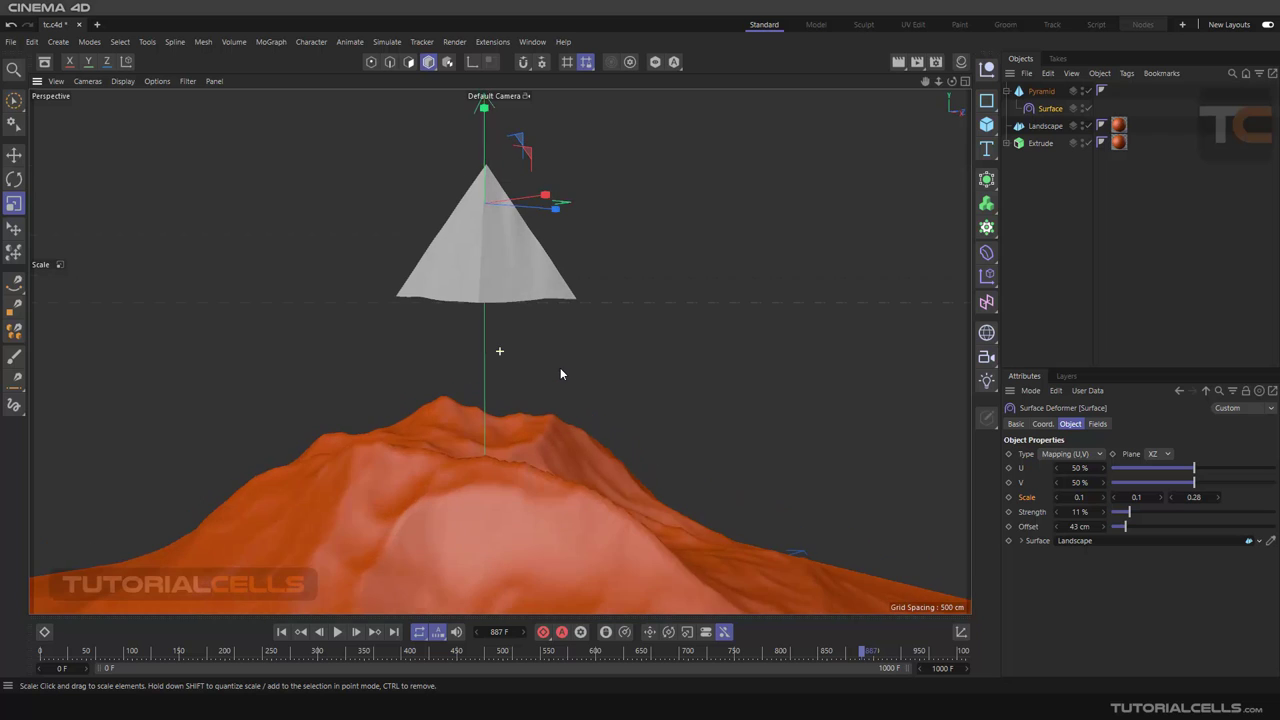
pyautogui.keyDown('alt'); pyautogui.moveTo(561, 367); pyautogui.dragTo(594, 318, button='middle'); pyautogui.keyUp('alt')
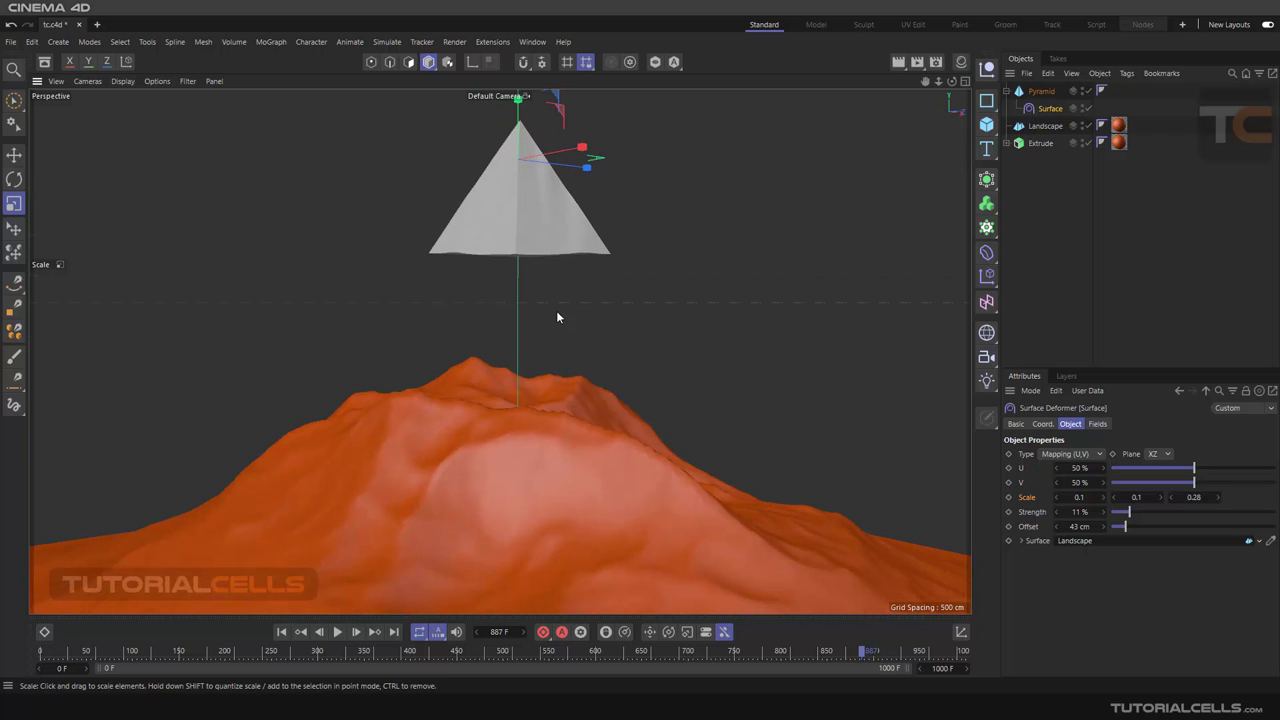
pyautogui.keyDown('alt'); pyautogui.moveTo(557, 317); pyautogui.dragTo(556, 351); pyautogui.keyUp('alt')
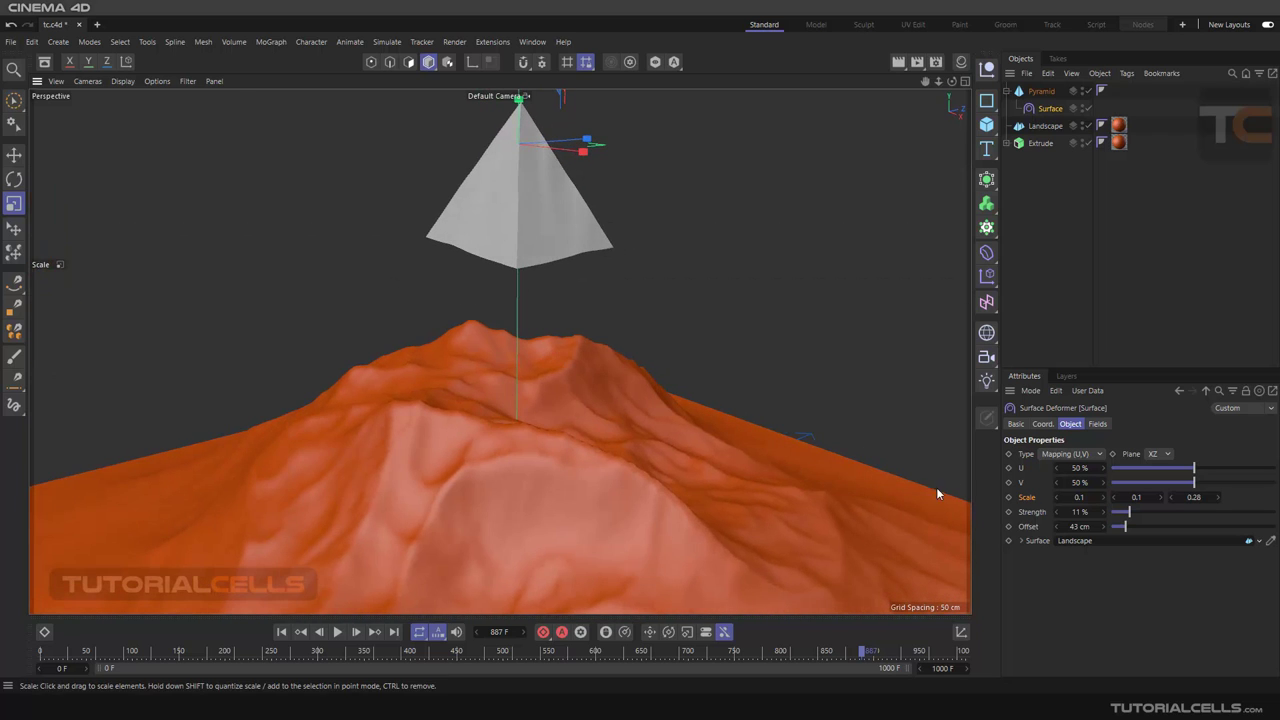
pyautogui.moveTo(1136, 519); pyautogui.dragTo(1175, 511)
# Switch the Surface deformer's type to Mapping (V,U) and set its strength to 48%.
pyautogui.click(1066, 455)
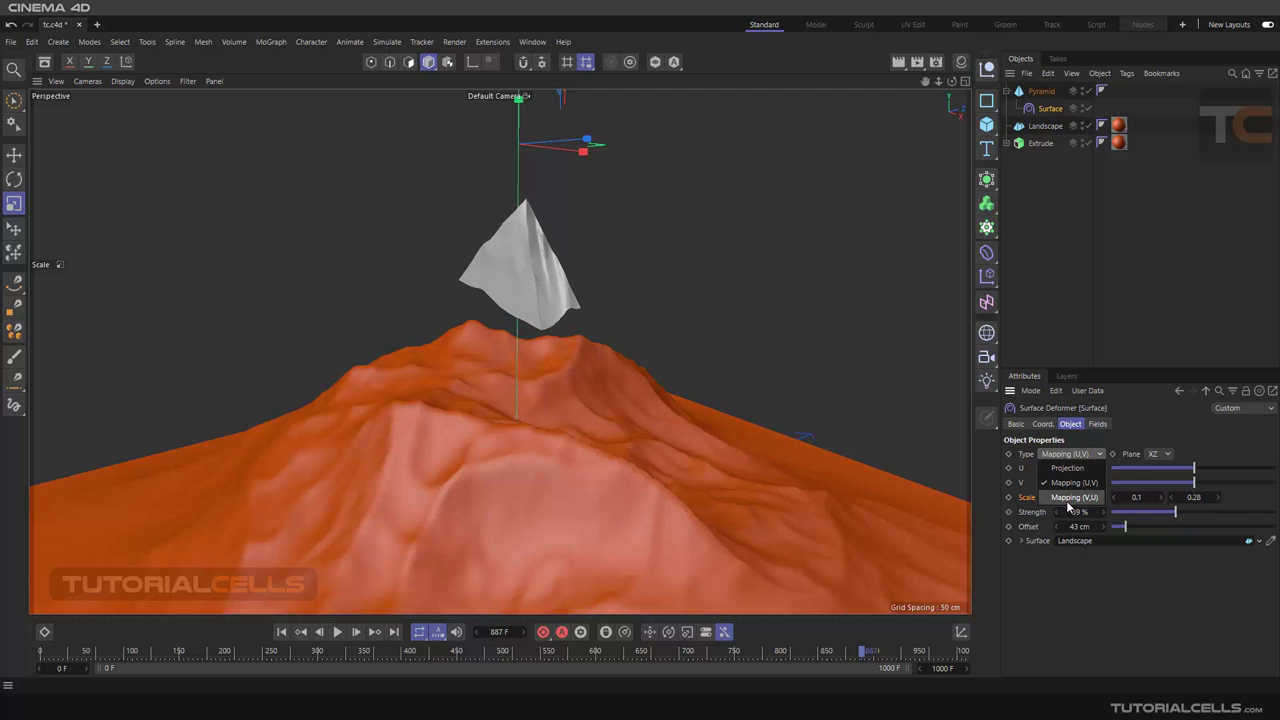
pyautogui.click(1068, 499)
pyautogui.moveTo(1178, 516)
pyautogui.mouseDown()
pyautogui.moveTo(1150, 512)
pyautogui.moveTo(1279, 513)
pyautogui.moveTo(1191, 513)
pyautogui.mouseUp()
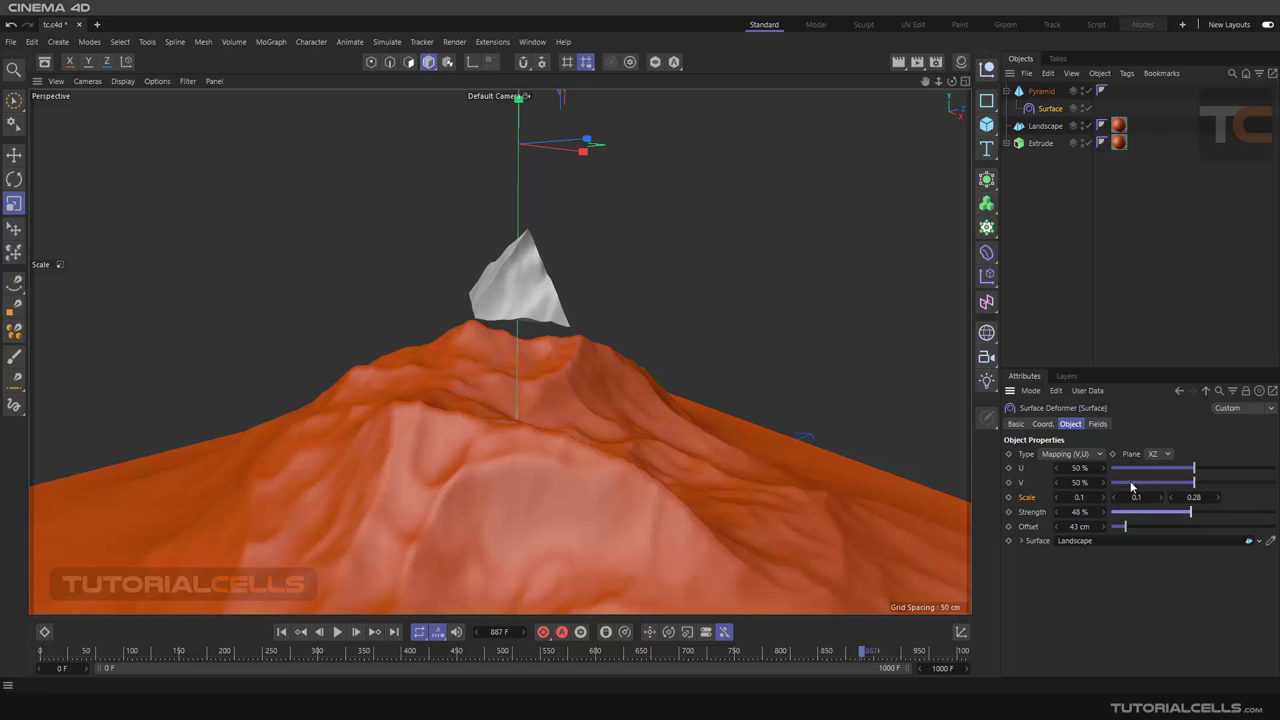
pyautogui.click(1090, 455)
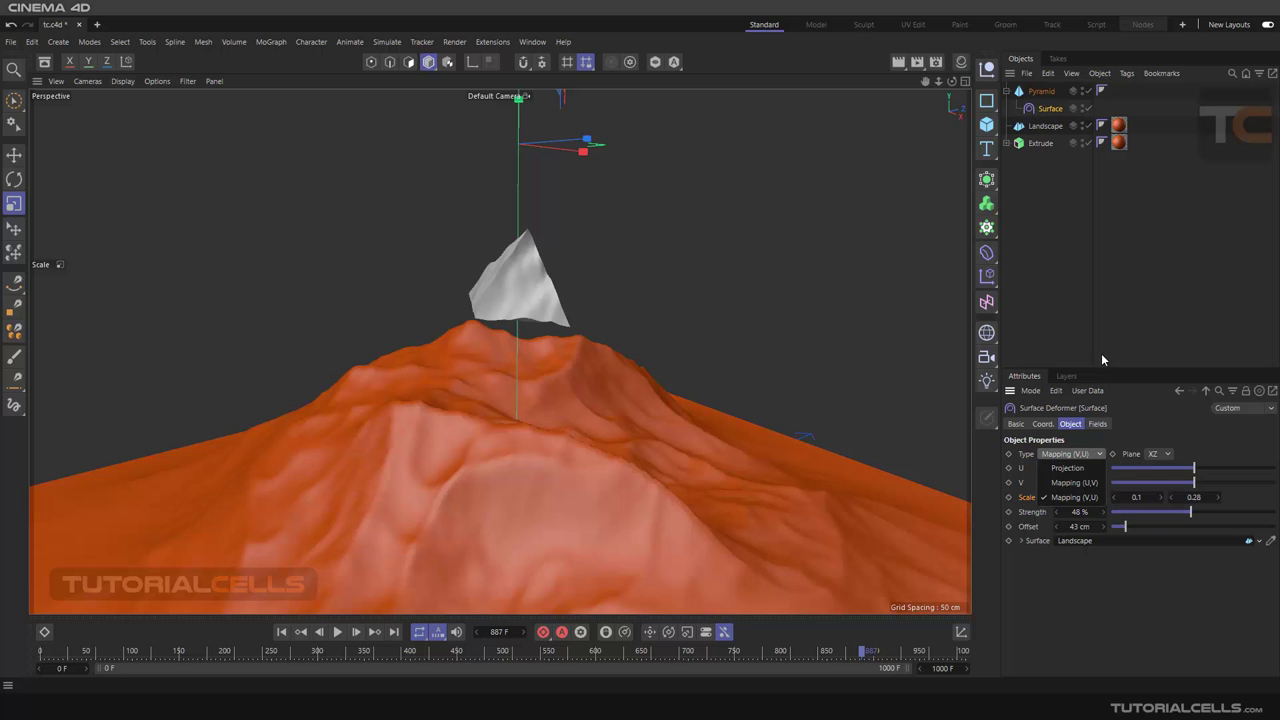
pyautogui.click(565, 348)
pyautogui.keyDown('alt'); pyautogui.moveTo(570, 360); pyautogui.dragTo(470, 364); pyautogui.keyUp('alt')
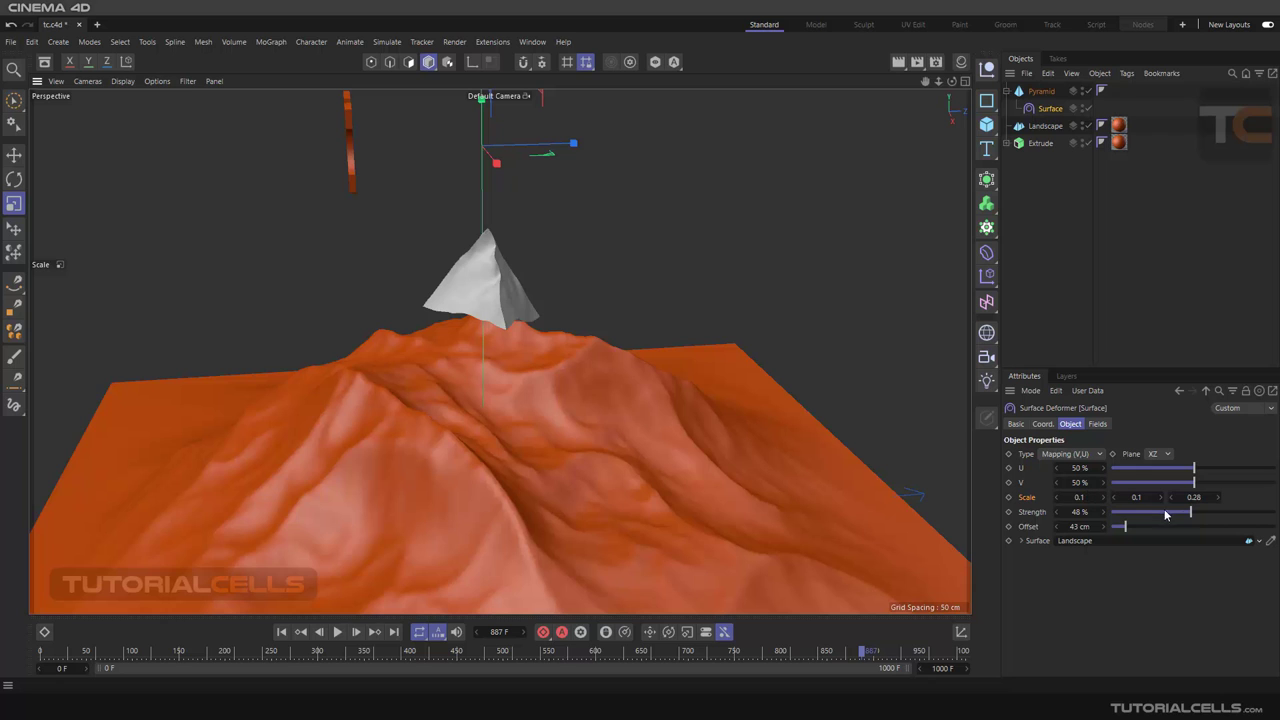
# Raise the Surface deformer's strength to 100% and shift its mapping to U 48% and V 46%.
pyautogui.moveTo(1198, 515); pyautogui.dragTo(1272, 515)
pyautogui.keyDown('alt'); pyautogui.moveTo(609, 415); pyautogui.dragTo(489, 430); pyautogui.keyUp('alt')
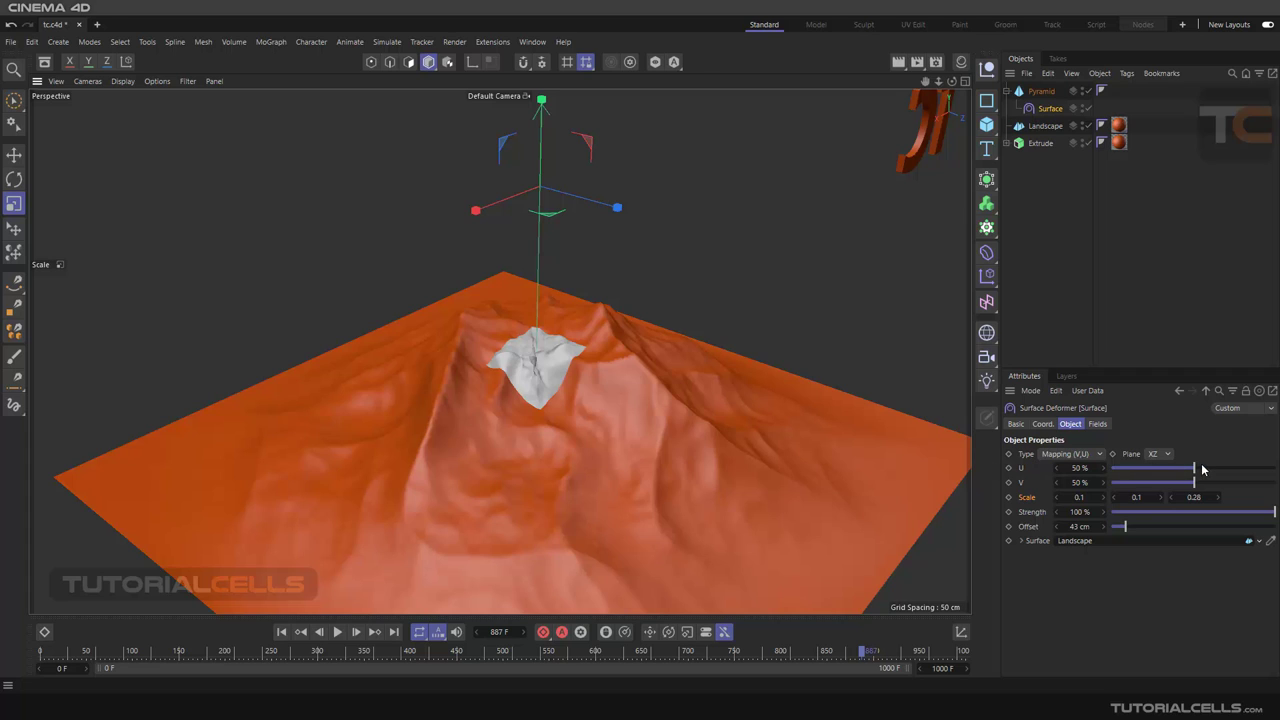
pyautogui.moveTo(1195, 474)
pyautogui.mouseDown()
pyautogui.moveTo(1241, 471)
pyautogui.moveTo(1148, 466)
pyautogui.moveTo(1190, 467)
pyautogui.moveTo(1160, 483)
pyautogui.moveTo(1248, 483)
pyautogui.moveTo(1188, 483)
pyautogui.mouseUp()
pyautogui.keyDown('alt'); pyautogui.moveTo(760, 430); pyautogui.dragTo(590, 444); pyautogui.keyUp('alt')
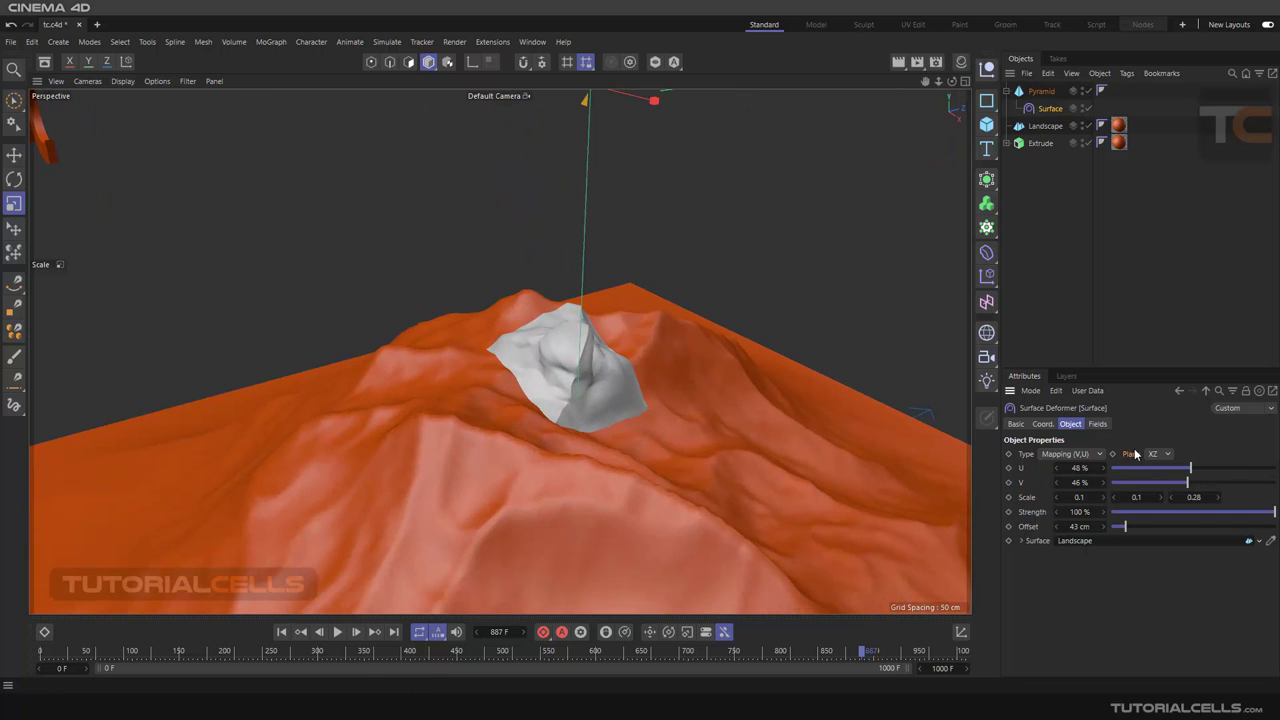
# Lower the Surface deformer's strength to 31% and inspect the deformed pyramid from several angles.
pyautogui.moveTo(1230, 509); pyautogui.dragTo(1162, 511)
pyautogui.keyDown('alt'); pyautogui.moveTo(658, 370); pyautogui.dragTo(654, 355); pyautogui.keyUp('alt')
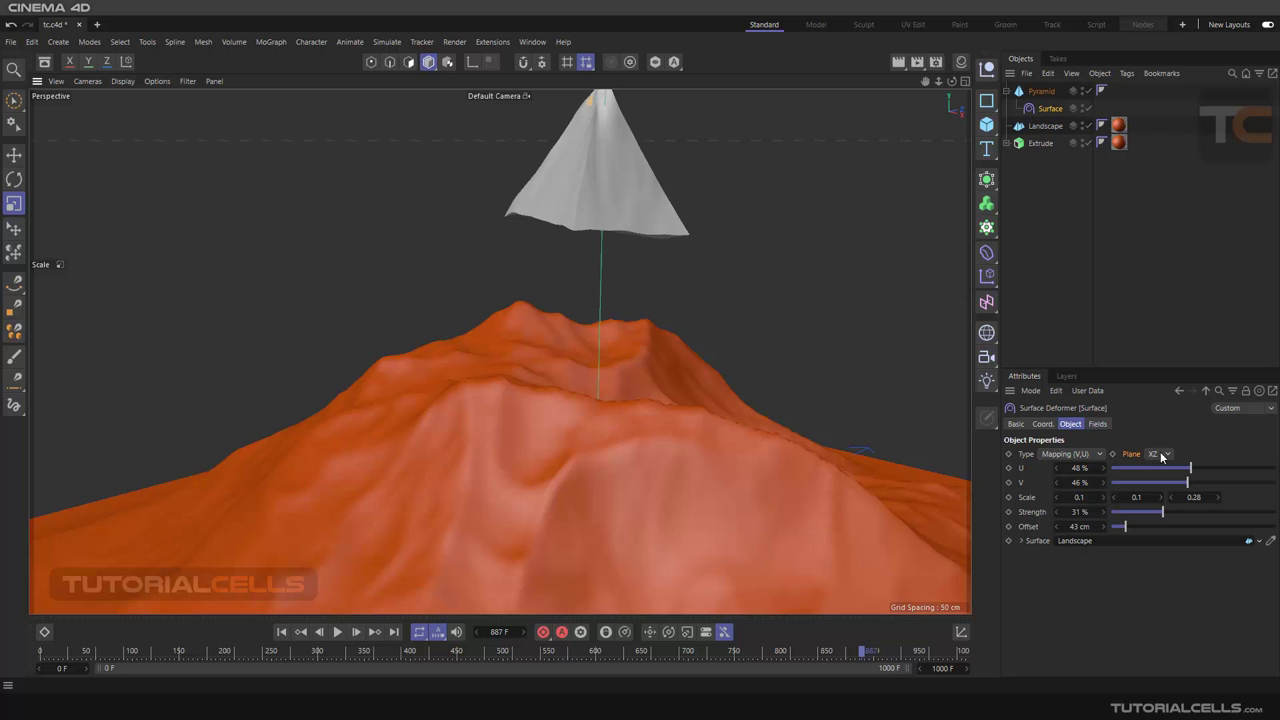
pyautogui.keyDown('alt'); pyautogui.moveTo(809, 274); pyautogui.dragTo(780, 210); pyautogui.keyUp('alt')
pyautogui.keyDown('alt'); pyautogui.moveTo(880, 140); pyautogui.dragTo(595, 253); pyautogui.keyUp('alt')
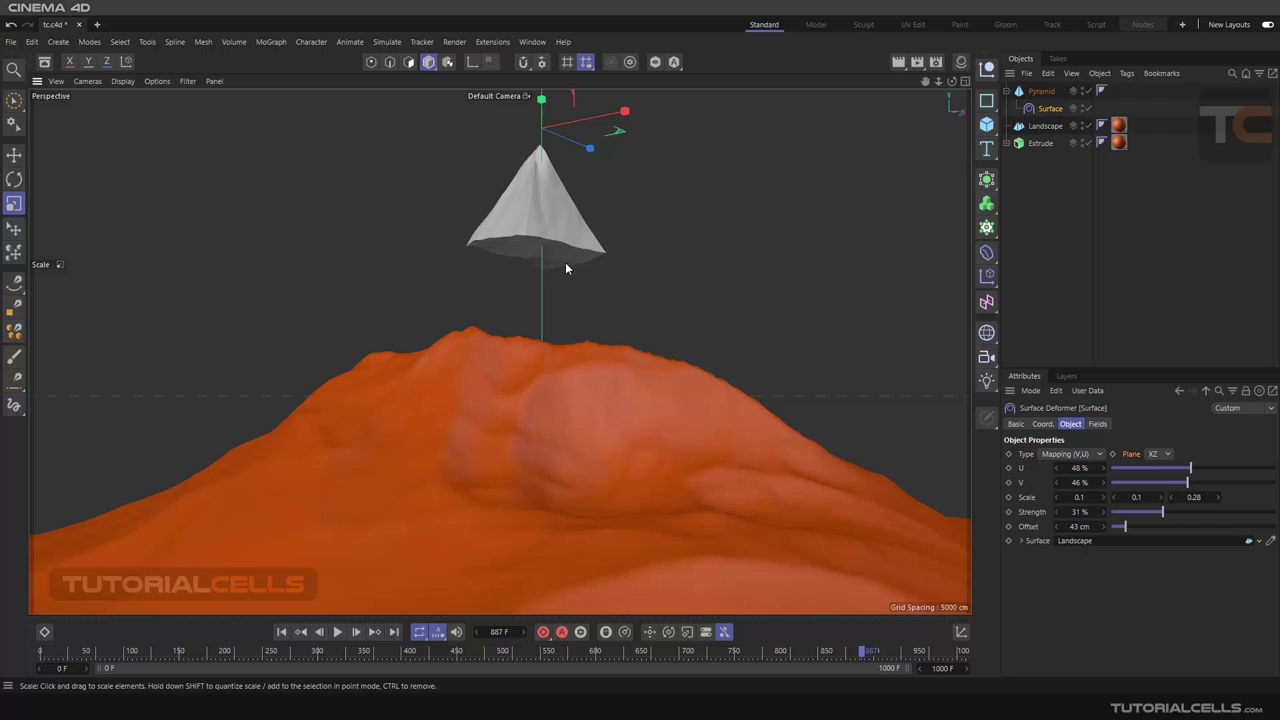
pyautogui.keyDown('alt'); pyautogui.moveTo(546, 259); pyautogui.dragTo(477, 331); pyautogui.keyUp('alt')
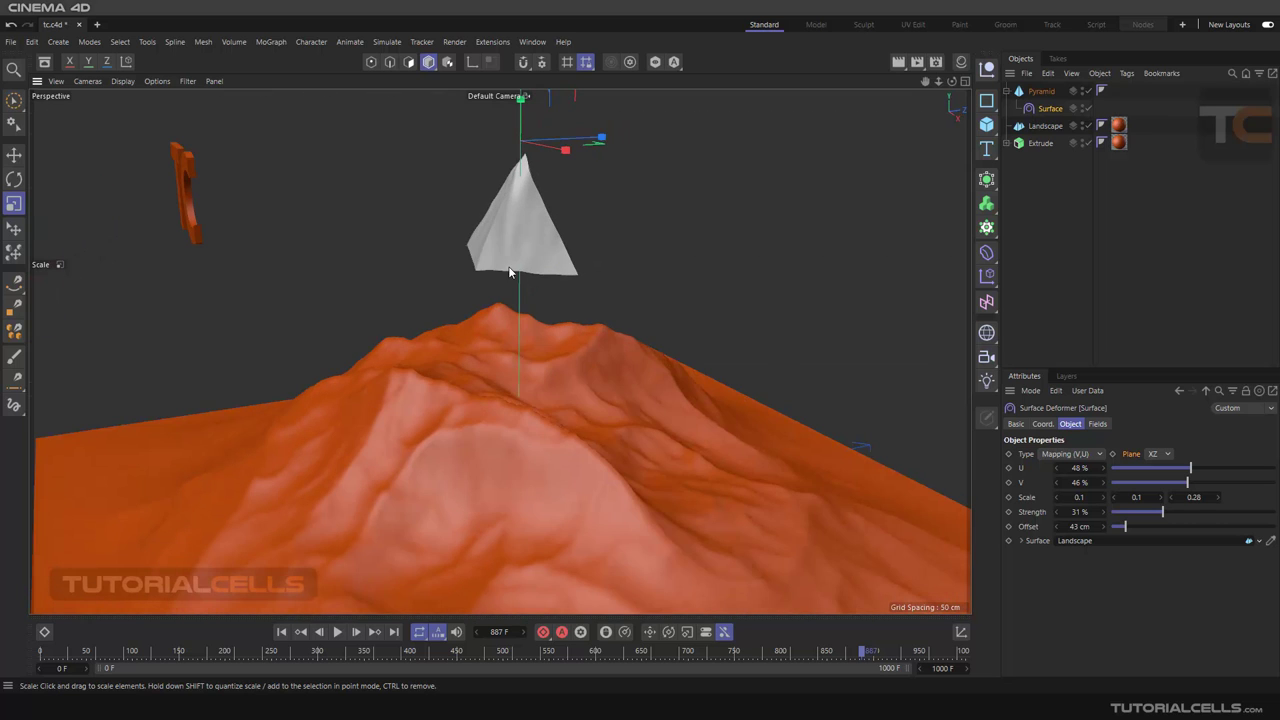
pyautogui.keyDown('alt'); pyautogui.moveTo(533, 389); pyautogui.dragTo(584, 377); pyautogui.keyUp('alt')
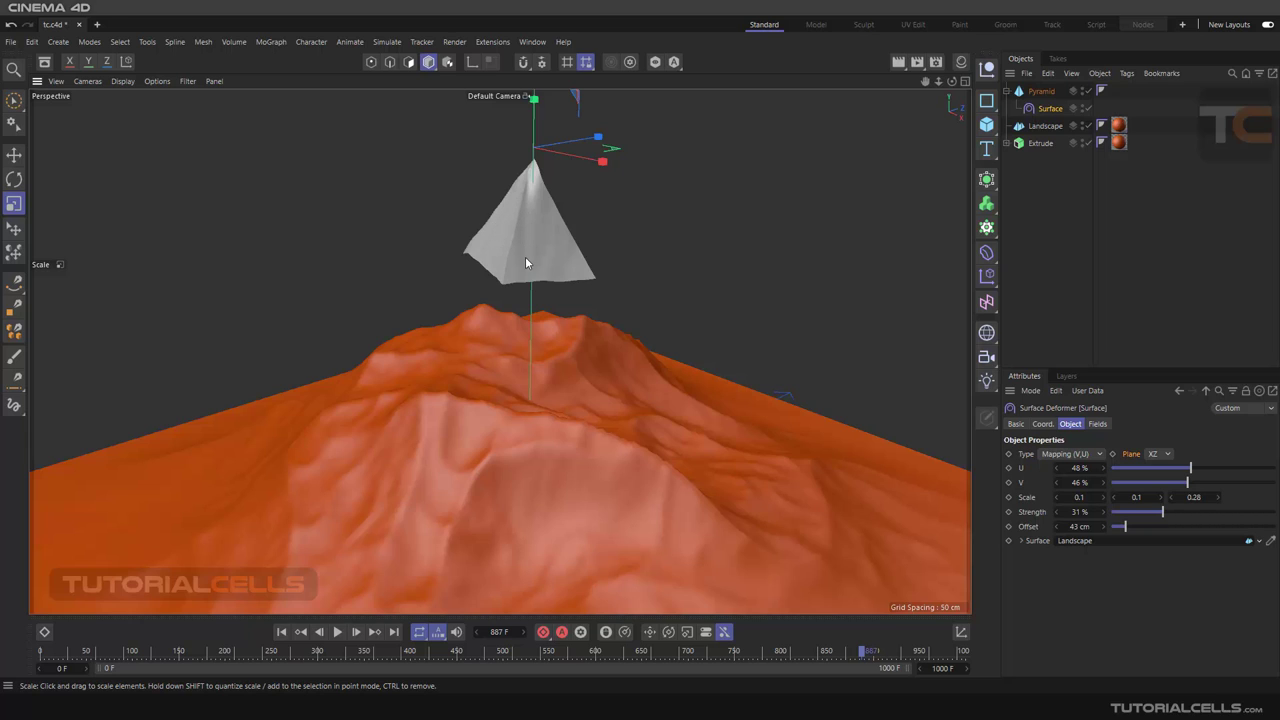
pyautogui.keyDown('alt'); pyautogui.moveTo(816, 184); pyautogui.dragTo(836, 170); pyautogui.keyUp('alt')
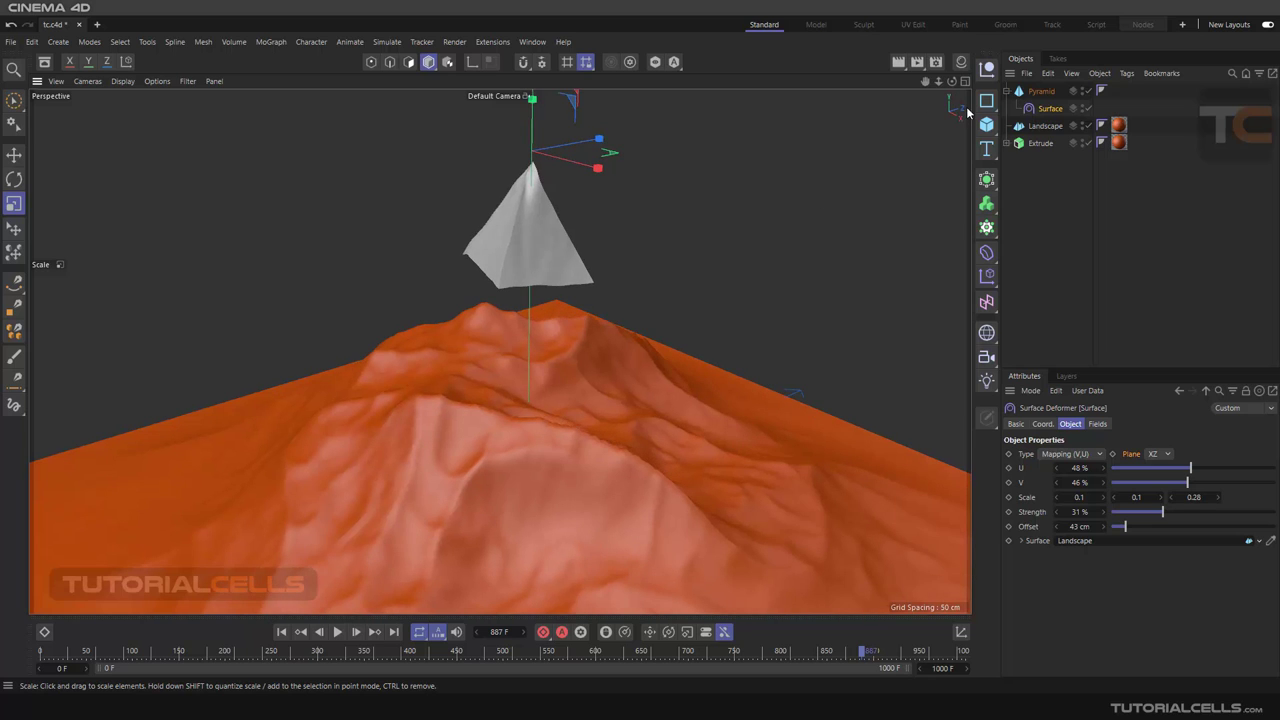
# Try the YZ plane for the Surface deformer at 100% strength and view the wrapped pyramid.
pyautogui.click(1155, 455)
pyautogui.click(1158, 483)
pyautogui.keyDown('alt'); pyautogui.moveTo(773, 411); pyautogui.dragTo(828, 476); pyautogui.keyUp('alt')
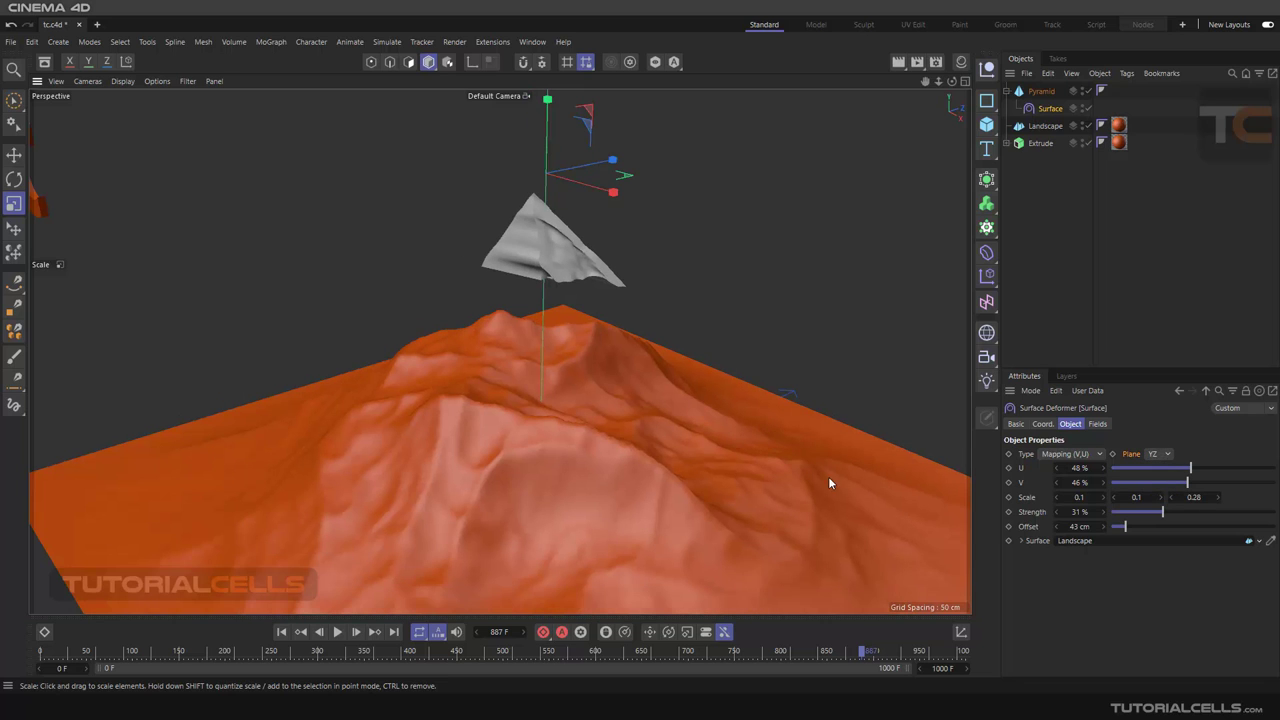
pyautogui.moveTo(1164, 513); pyautogui.dragTo(1278, 511)
pyautogui.keyDown('alt'); pyautogui.moveTo(716, 432); pyautogui.dragTo(576, 332); pyautogui.keyUp('alt')
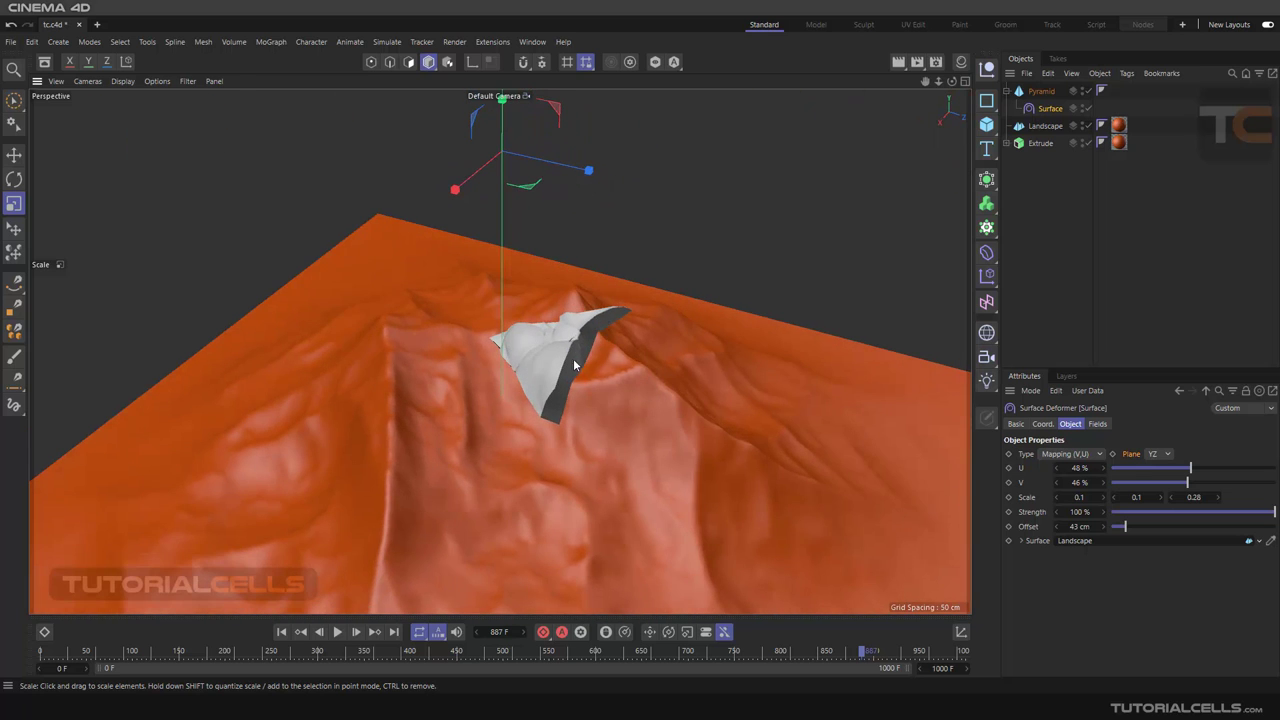
# Try the XY plane for the Surface deformer, return it to XZ and view the wrapped pyramid.
pyautogui.click(1155, 454)
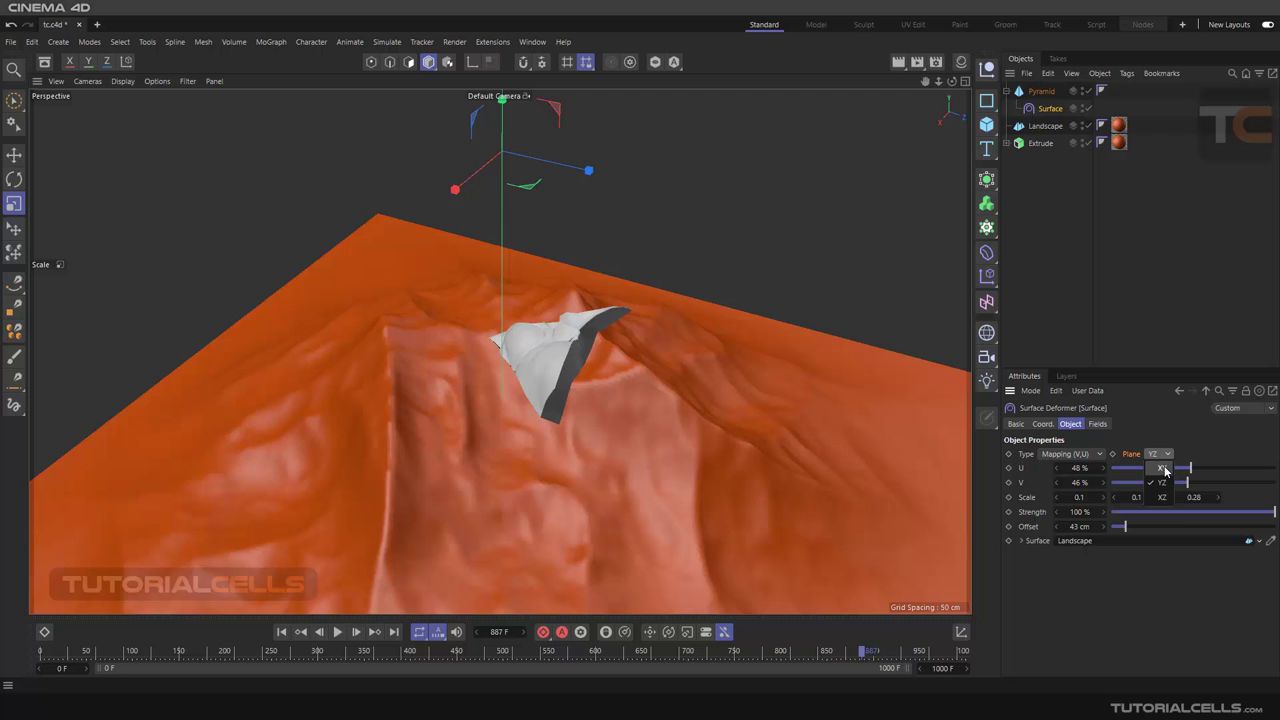
pyautogui.click(1165, 469)
pyautogui.click(1155, 454)
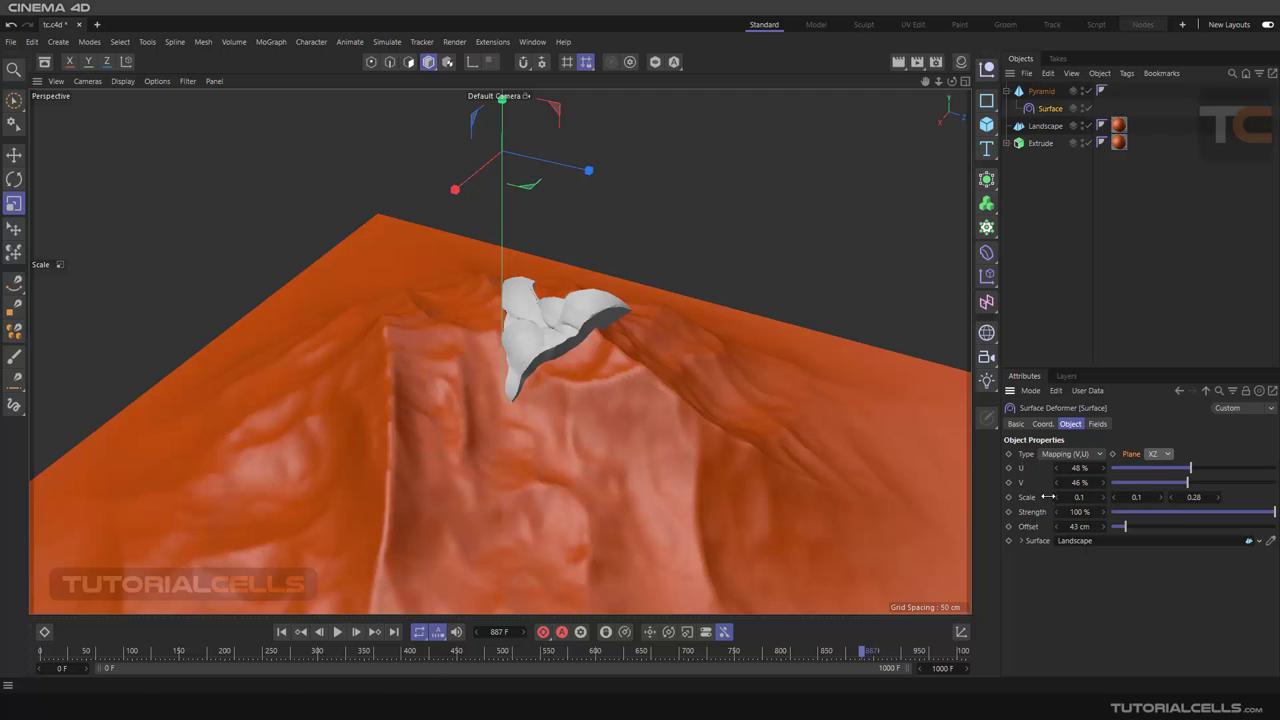
pyautogui.click(1160, 499)
pyautogui.keyDown('alt'); pyautogui.moveTo(616, 442); pyautogui.dragTo(780, 435); pyautogui.keyUp('alt')
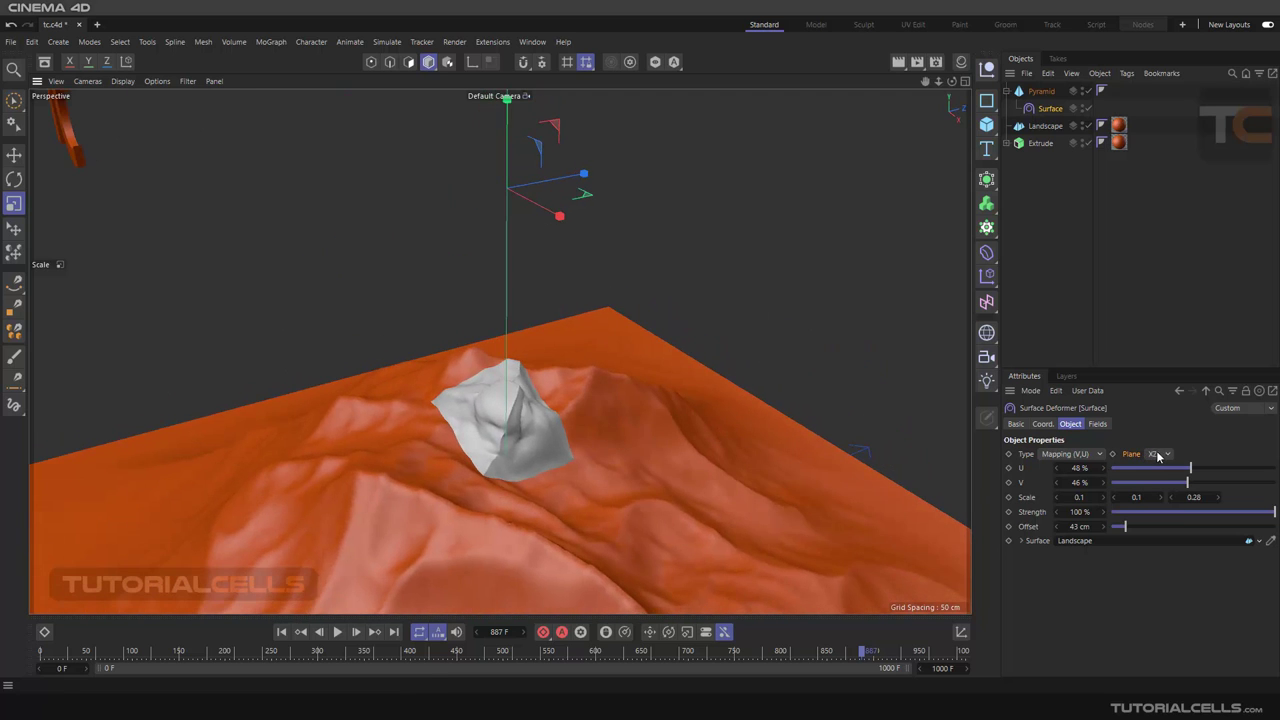
# Lower the Surface deformer's strength to 30% and bring the whole scene with the TC text into view.
pyautogui.moveTo(1226, 514); pyautogui.dragTo(1160, 509)
pyautogui.keyDown('alt'); pyautogui.moveTo(600, 460); pyautogui.dragTo(680, 396); pyautogui.keyUp('alt')
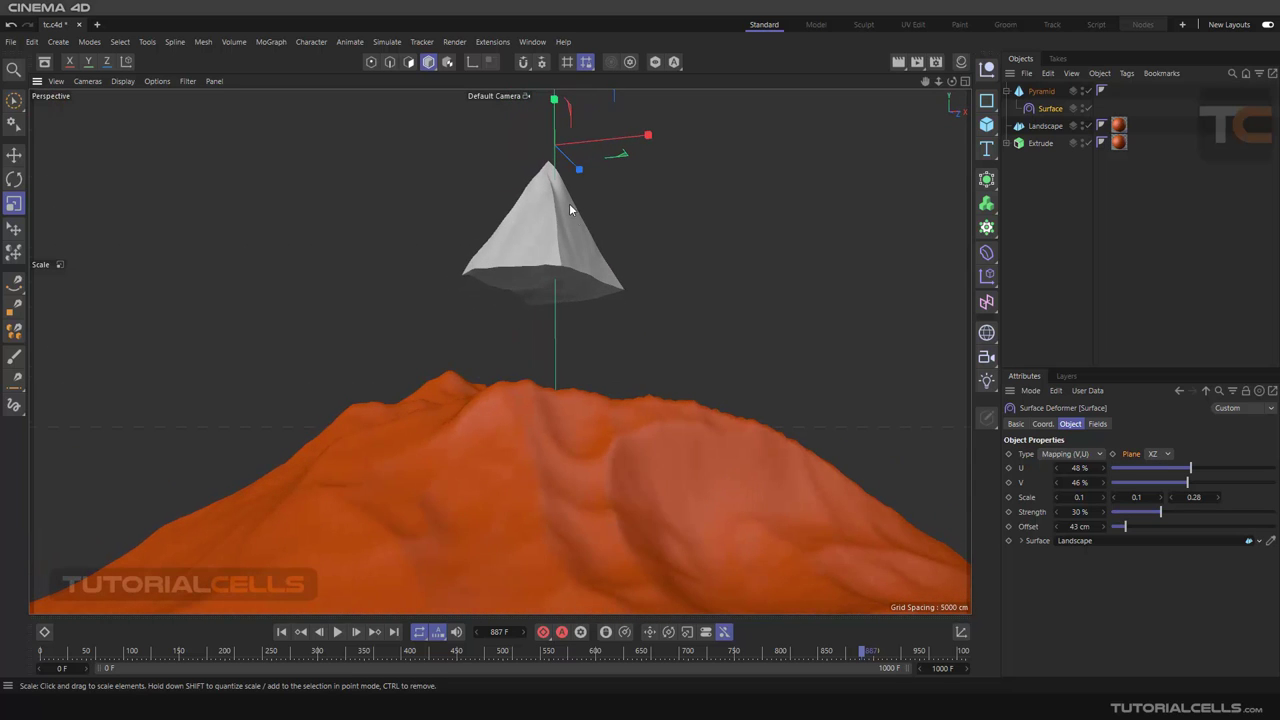
pyautogui.scroll(-2, 539, 436)
pyautogui.keyDown('alt'); pyautogui.moveTo(500, 351); pyautogui.dragTo(562, 474); pyautogui.keyUp('alt')
pyautogui.scroll(-1, 562, 474)
pyautogui.scroll(-4, 562, 475)
pyautogui.keyDown('alt'); pyautogui.moveTo(526, 462); pyautogui.dragTo(752, 462, button='middle'); pyautogui.keyUp('alt')
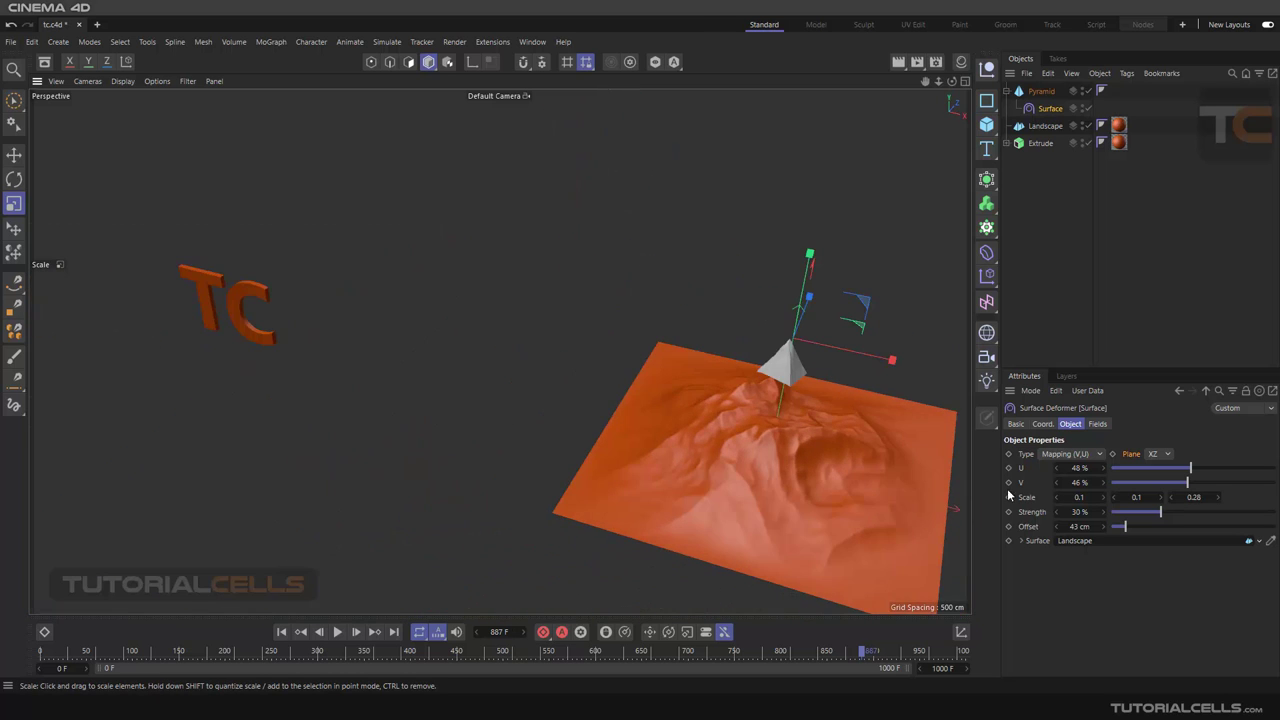
pyautogui.click(1090, 455)
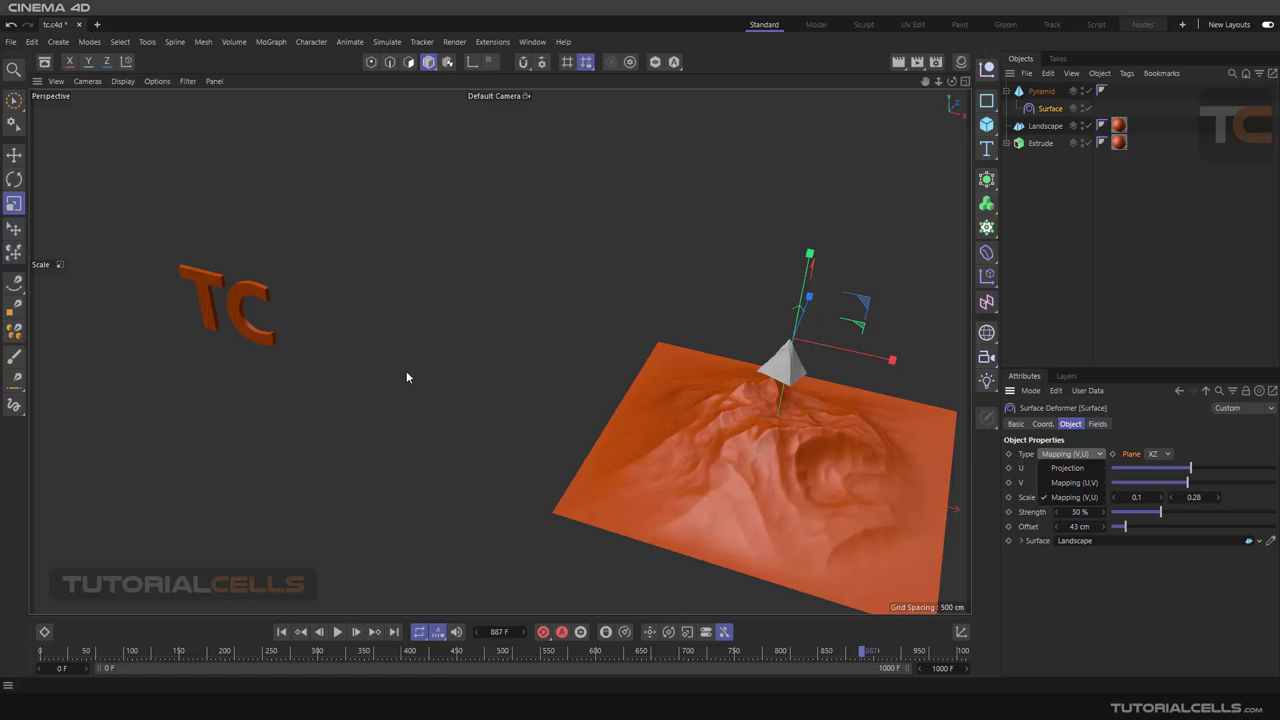
# Add a plane, move it between the TC text and the landscape, and enlarge it to about 457 × 445 cm.
pyautogui.click(986, 124)
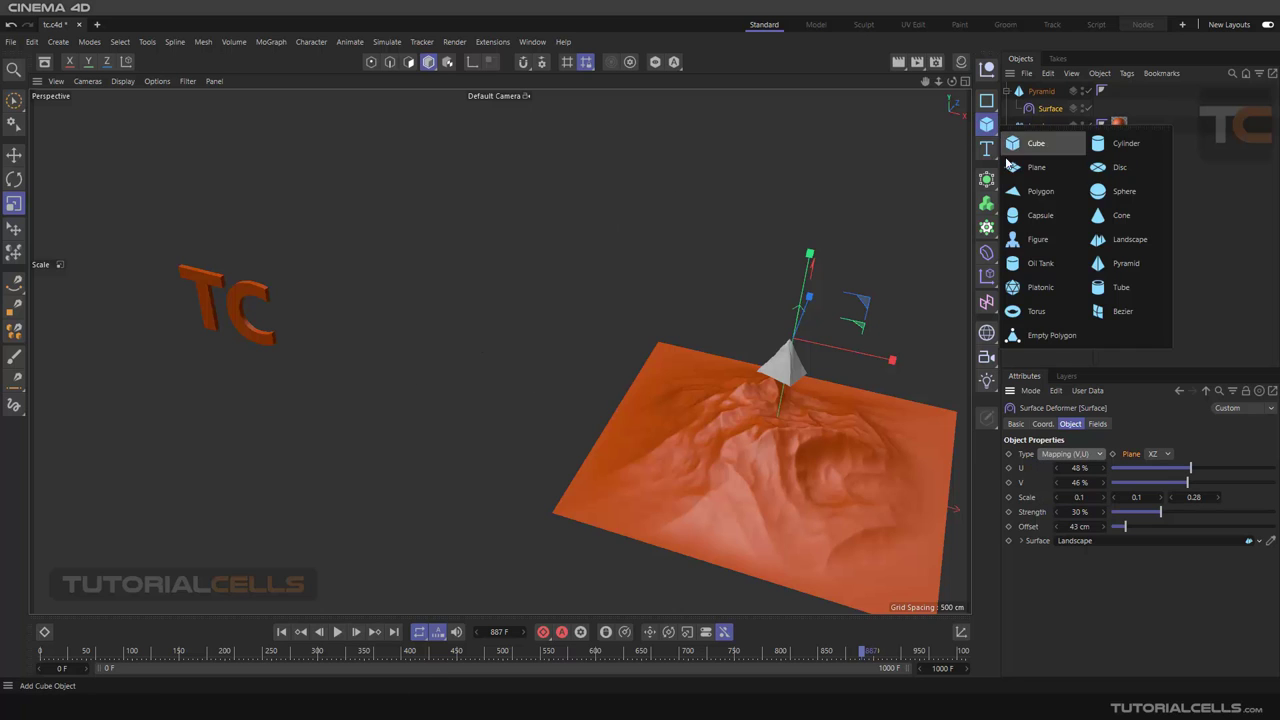
pyautogui.click(1040, 178)
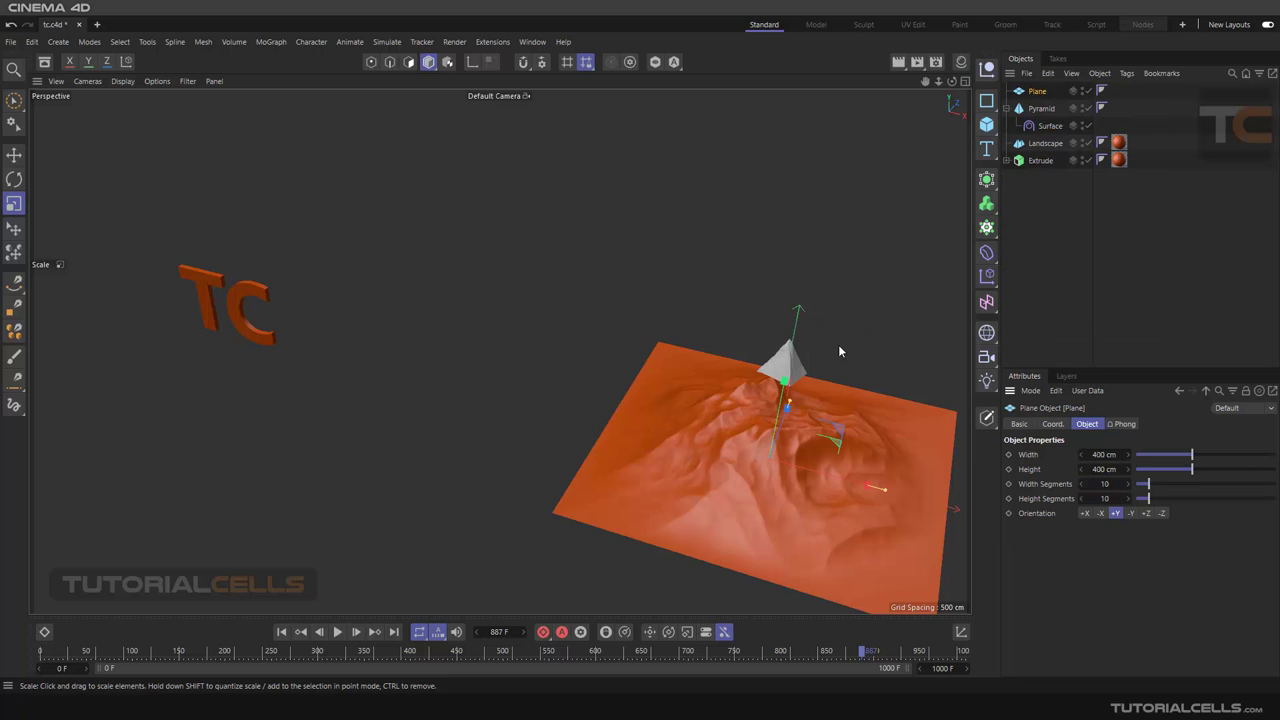
pyautogui.click(14, 154)
pyautogui.moveTo(765, 458); pyautogui.dragTo(485, 396)
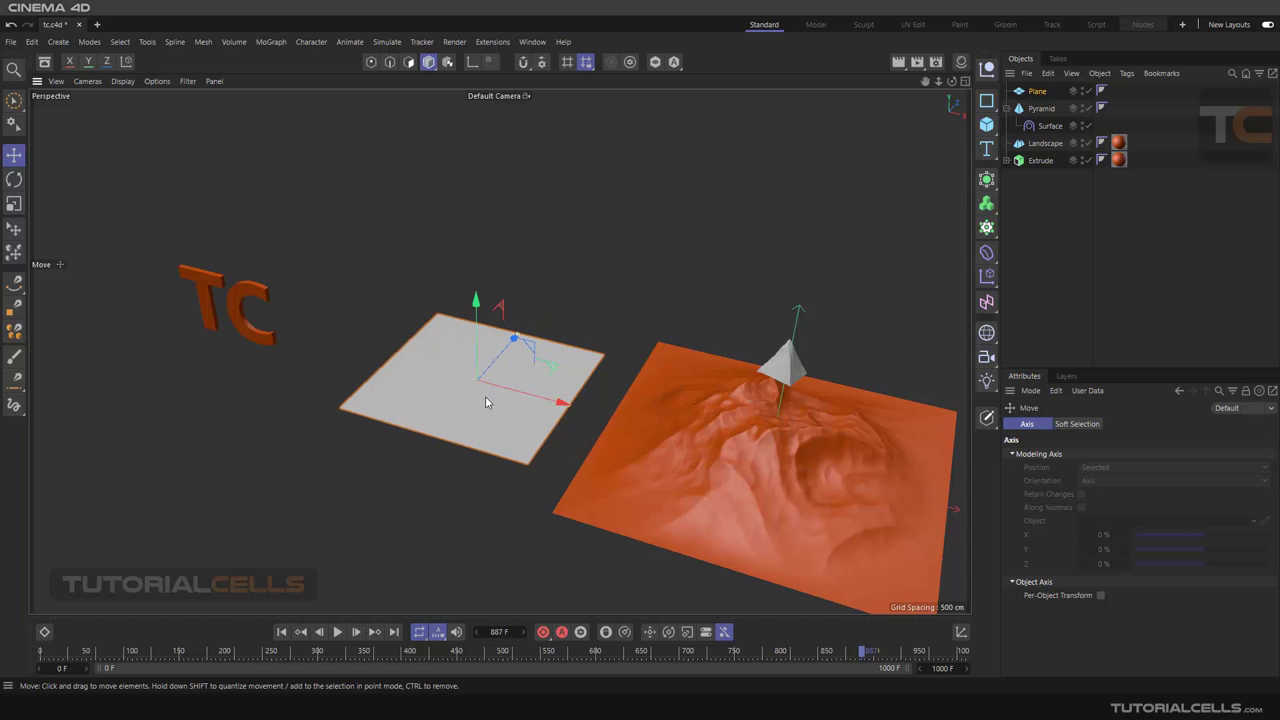
pyautogui.scroll(4, 485, 396)
pyautogui.keyDown('alt'); pyautogui.moveTo(520, 388); pyautogui.dragTo(481, 382, button='middle'); pyautogui.keyUp('alt')
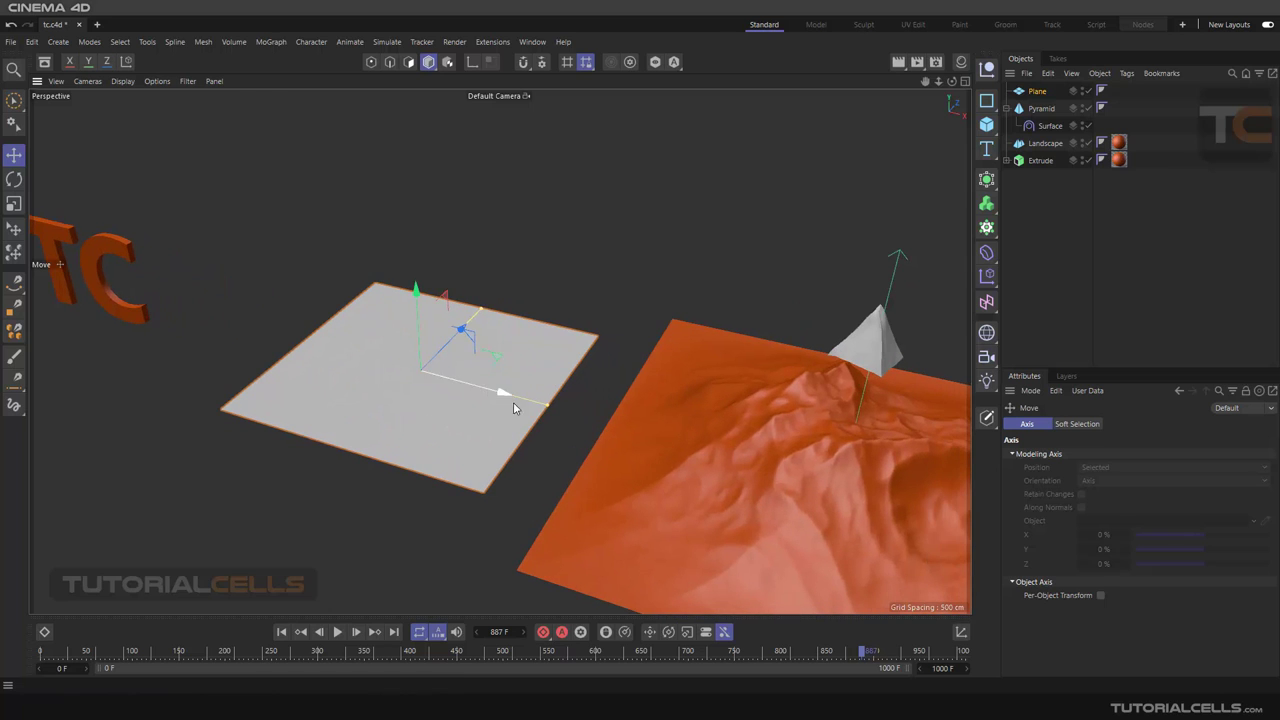
pyautogui.moveTo(548, 404); pyautogui.dragTo(567, 410)
pyautogui.moveTo(480, 313); pyautogui.dragTo(488, 301)
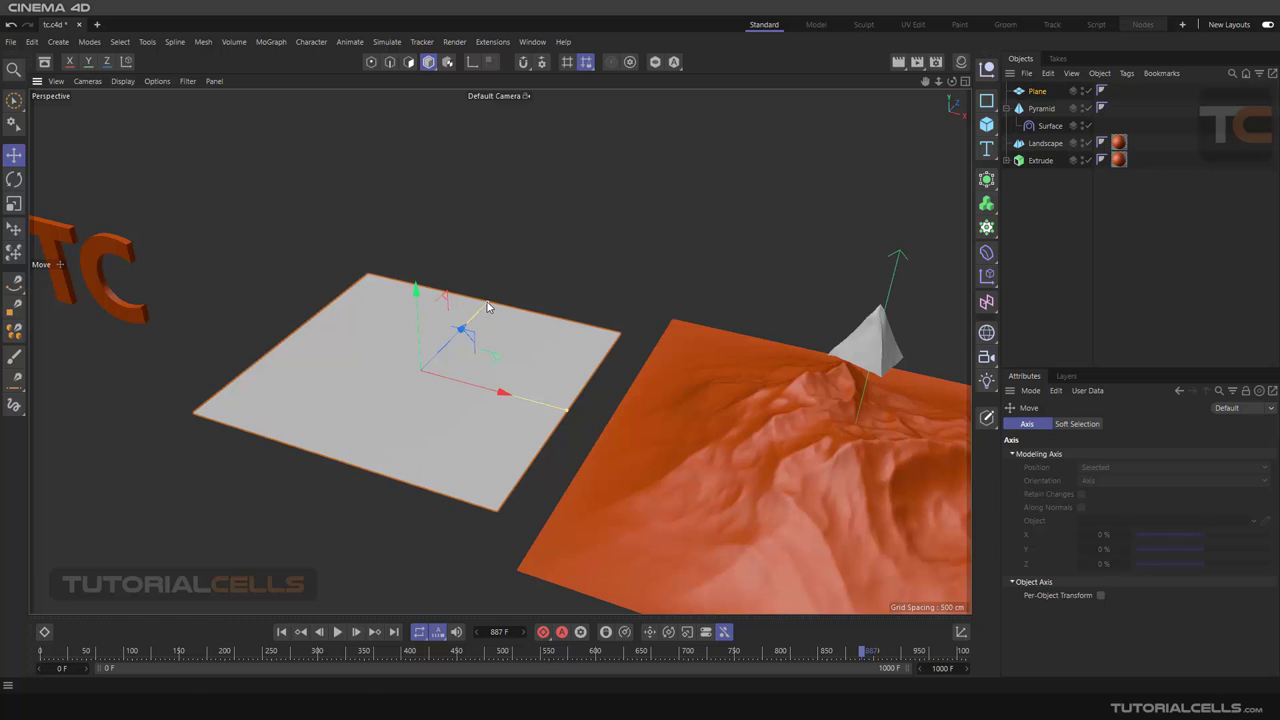
# Display the scene as Gouraud Shading (Lines) and give the plane 25 width segments and 28 height segments.
pyautogui.click(122, 81)
pyautogui.click(150, 113)
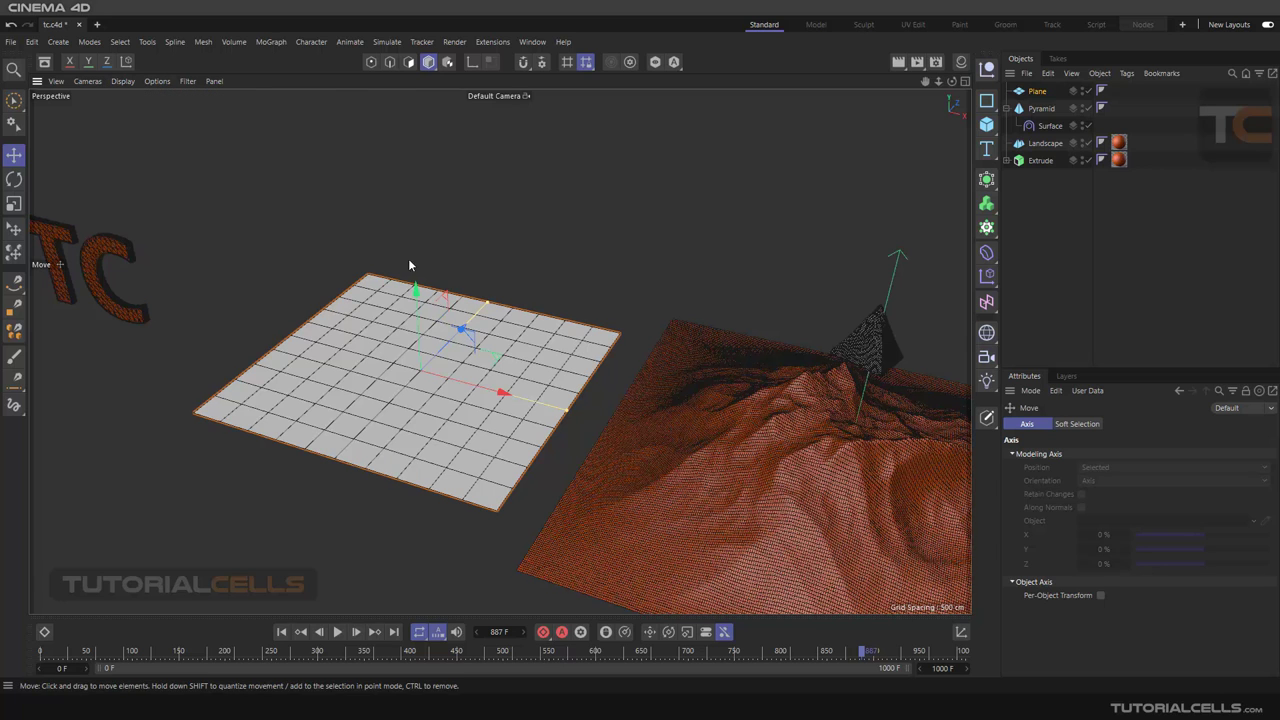
pyautogui.click(1037, 91)
pyautogui.moveTo(1154, 485); pyautogui.dragTo(1170, 485)
pyautogui.moveTo(1167, 499); pyautogui.dragTo(1174, 500)
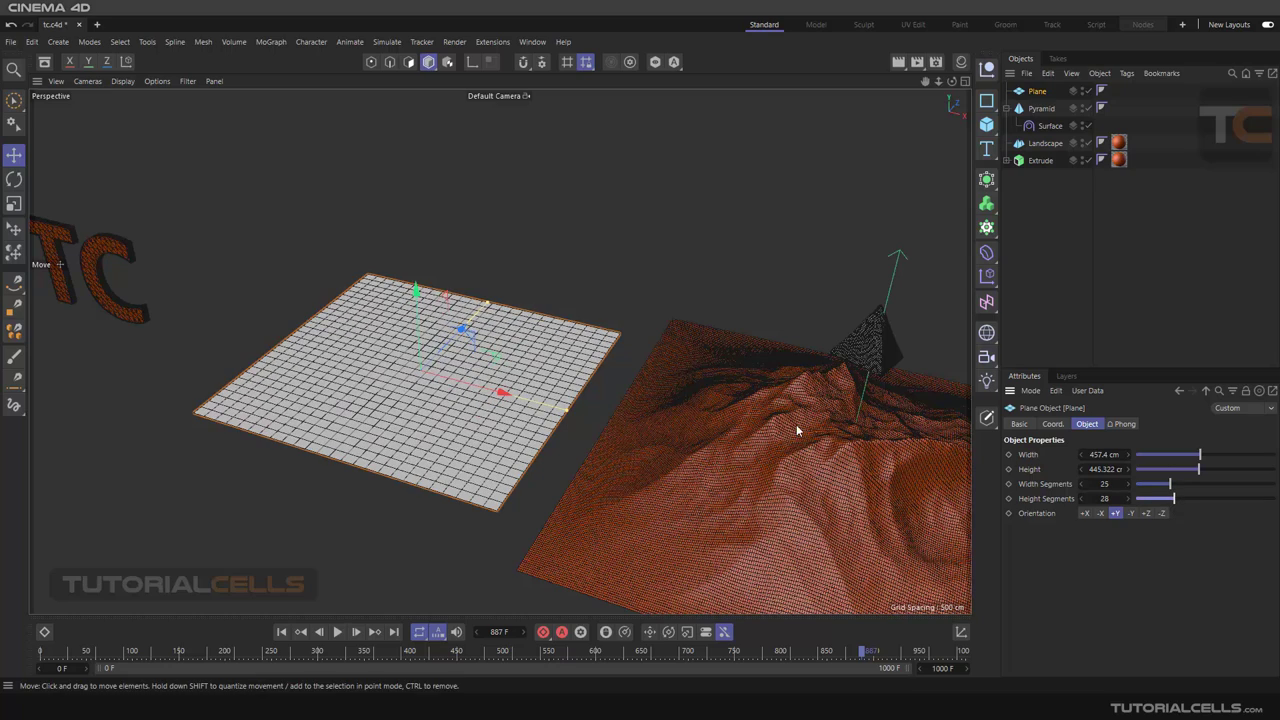
# Make the plane editable and switch the viewport display back to plain Gouraud Shading.
pyautogui.press('c')
pyautogui.scroll(3, 505, 380)
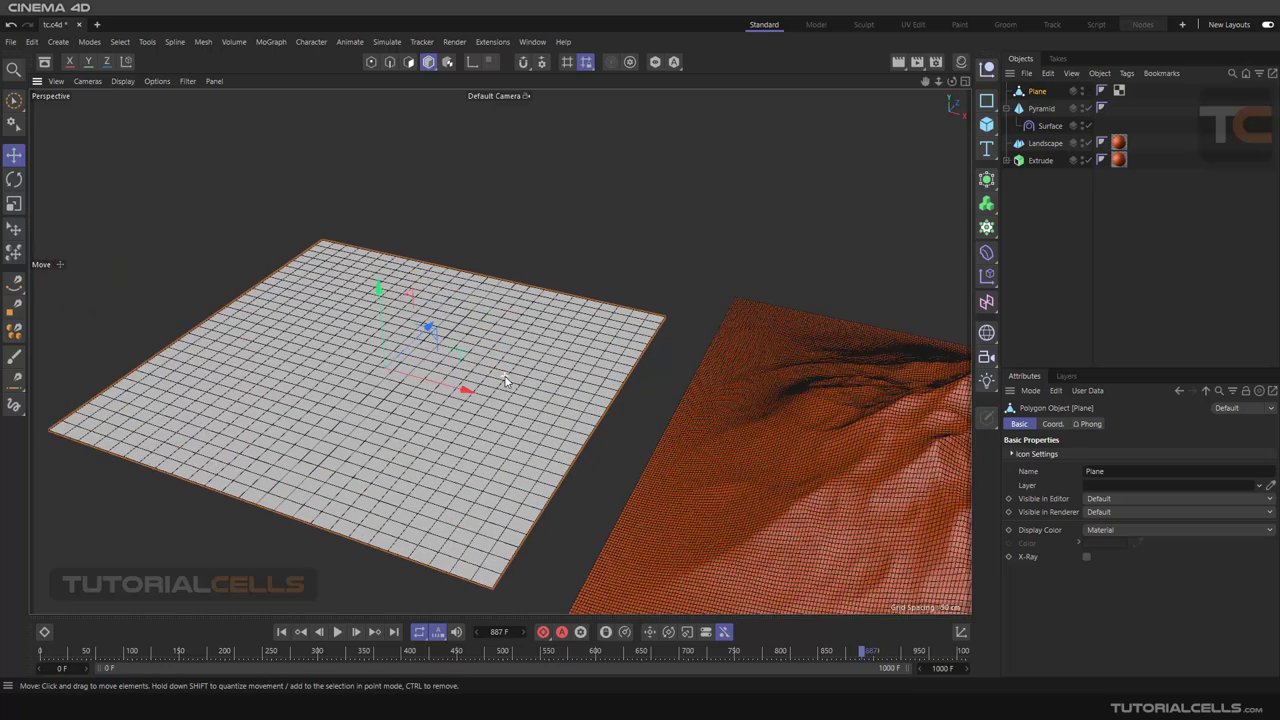
pyautogui.scroll(2, 510, 390)
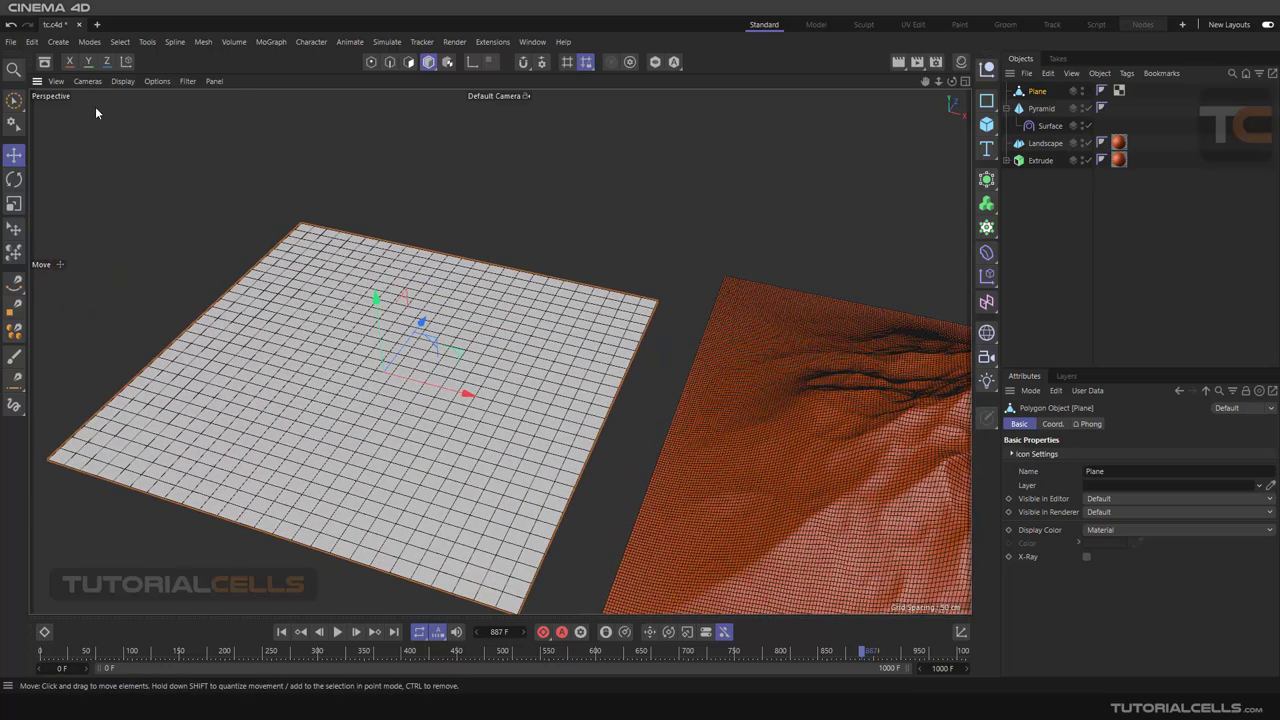
pyautogui.click(122, 81)
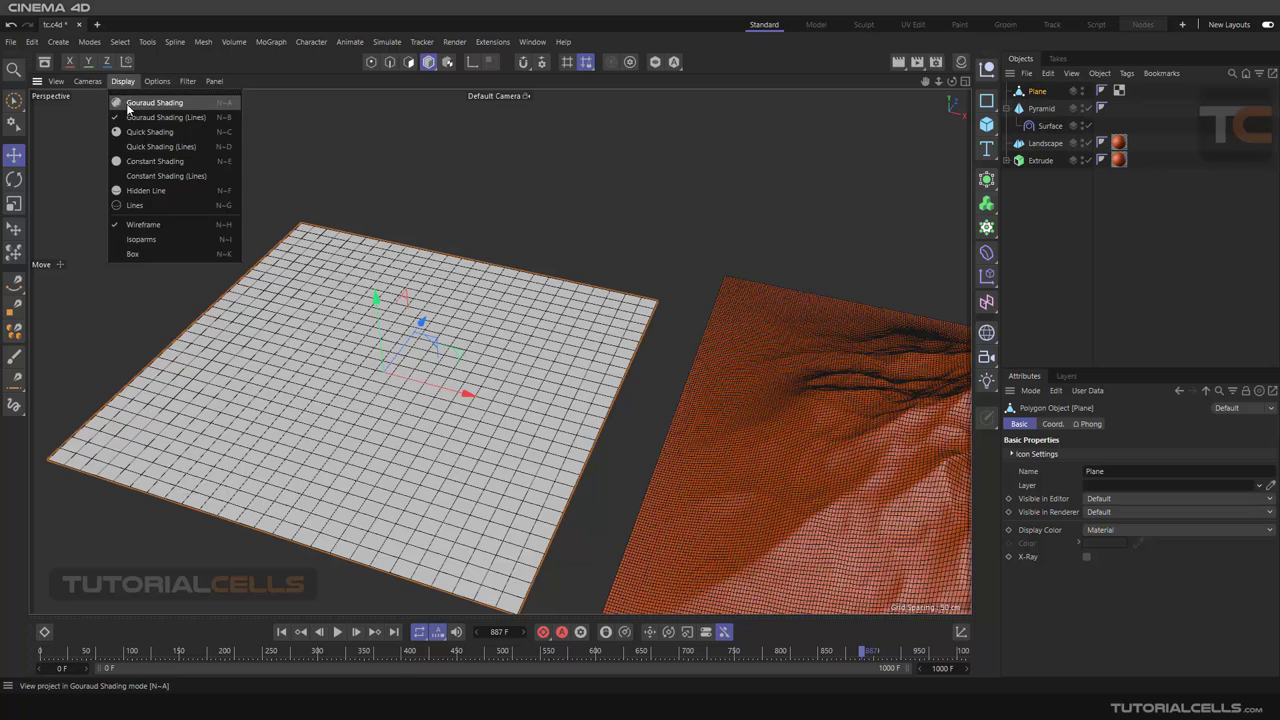
pyautogui.click(150, 99)
# In point mode, use Live Selection to select points along the plane's far edge, from one corner to the other.
pyautogui.click(371, 62)
pyautogui.keyDown('alt'); pyautogui.moveTo(360, 154); pyautogui.dragTo(438, 301); pyautogui.keyUp('alt')
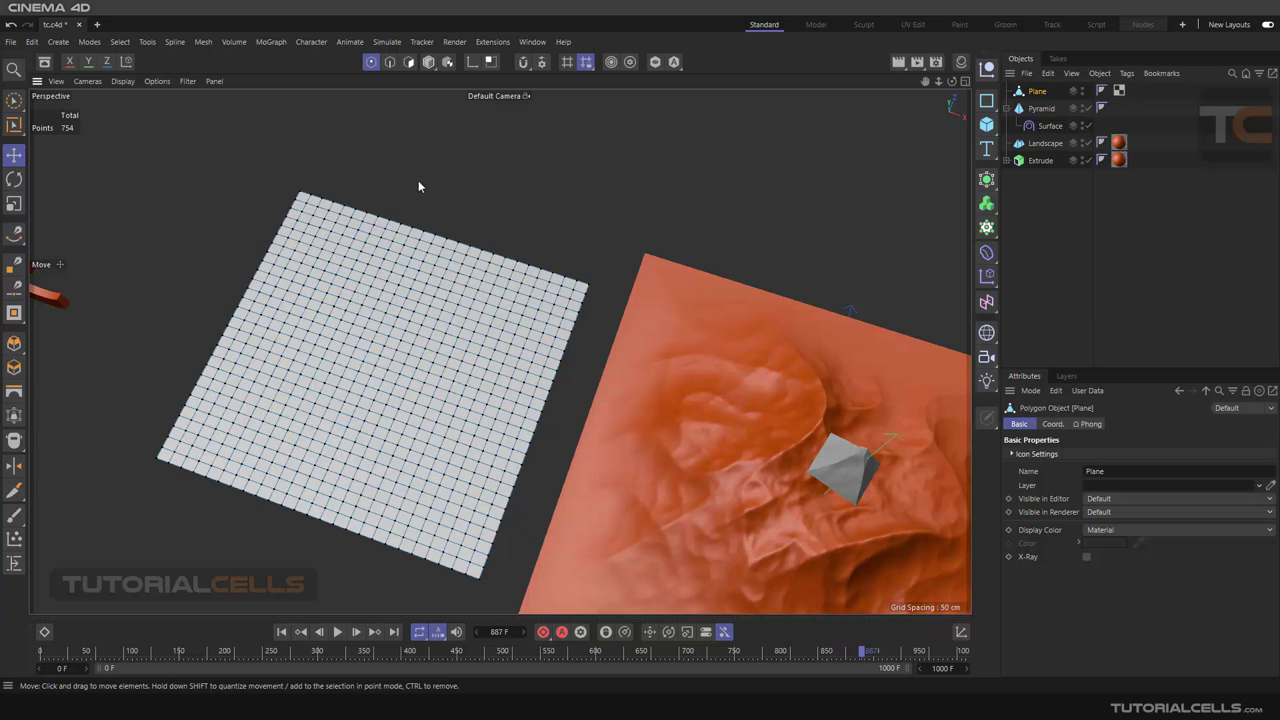
pyautogui.click(14, 100)
pyautogui.click(300, 190)
pyautogui.moveTo(352, 205); pyautogui.dragTo(533, 259)
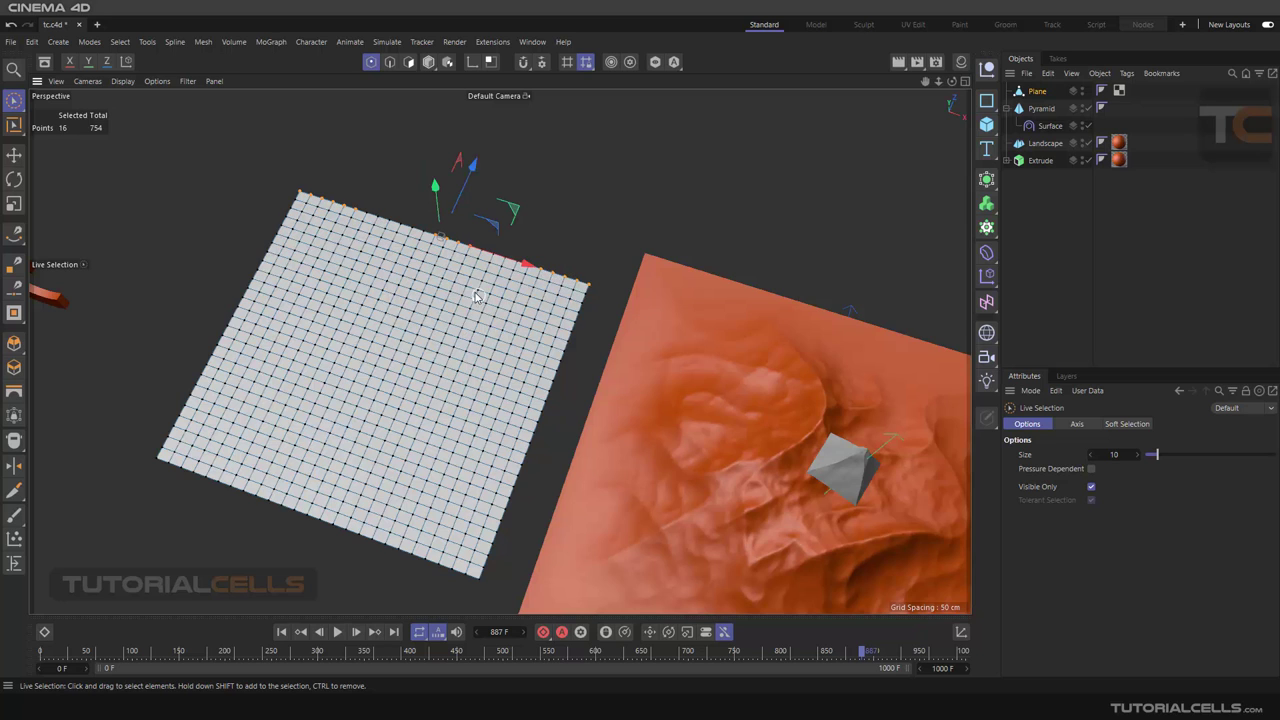
pyautogui.scroll(-3, 444, 307)
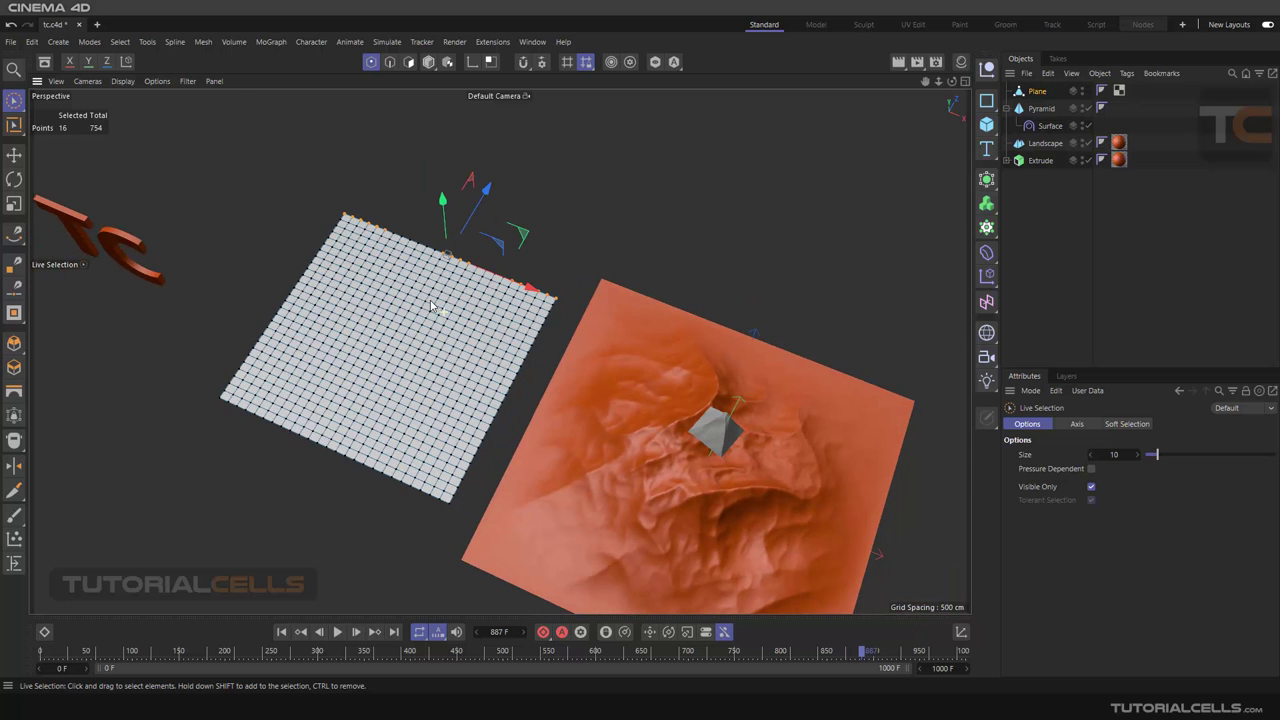
# Switch to model mode and add a Cloth simulation tag to the plane.
pyautogui.click(429, 62)
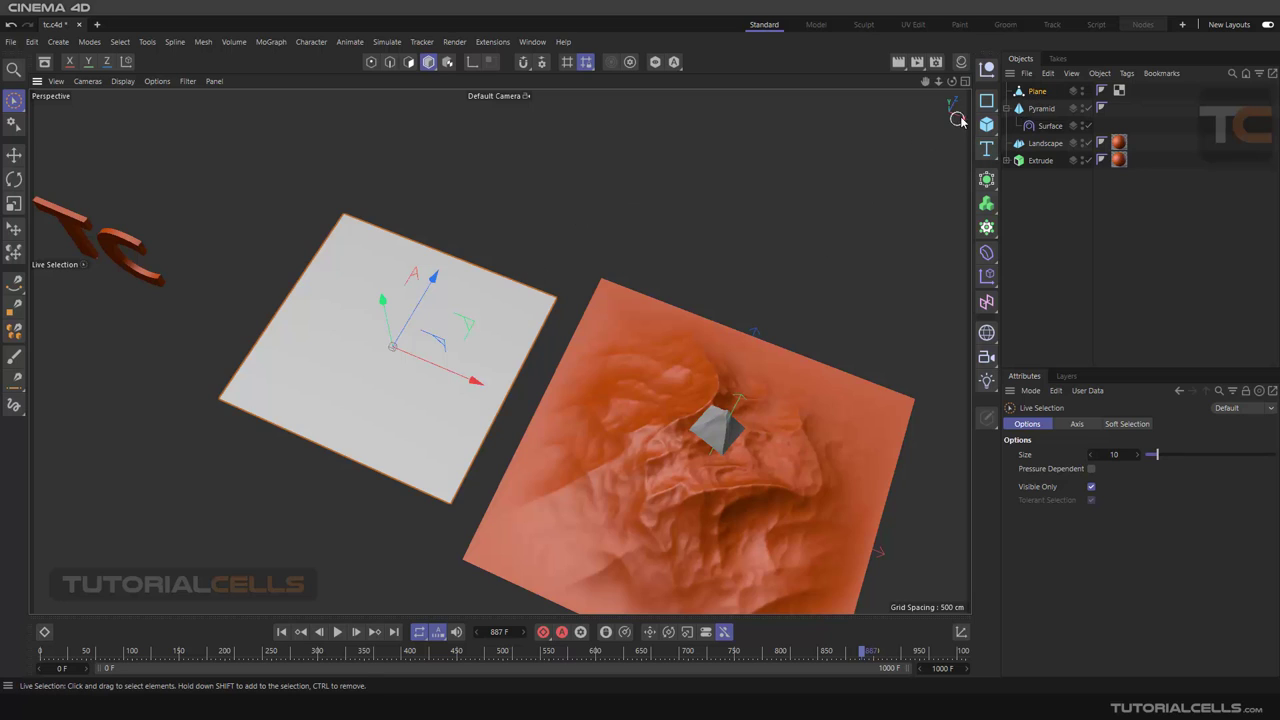
pyautogui.rightClick(1034, 95)
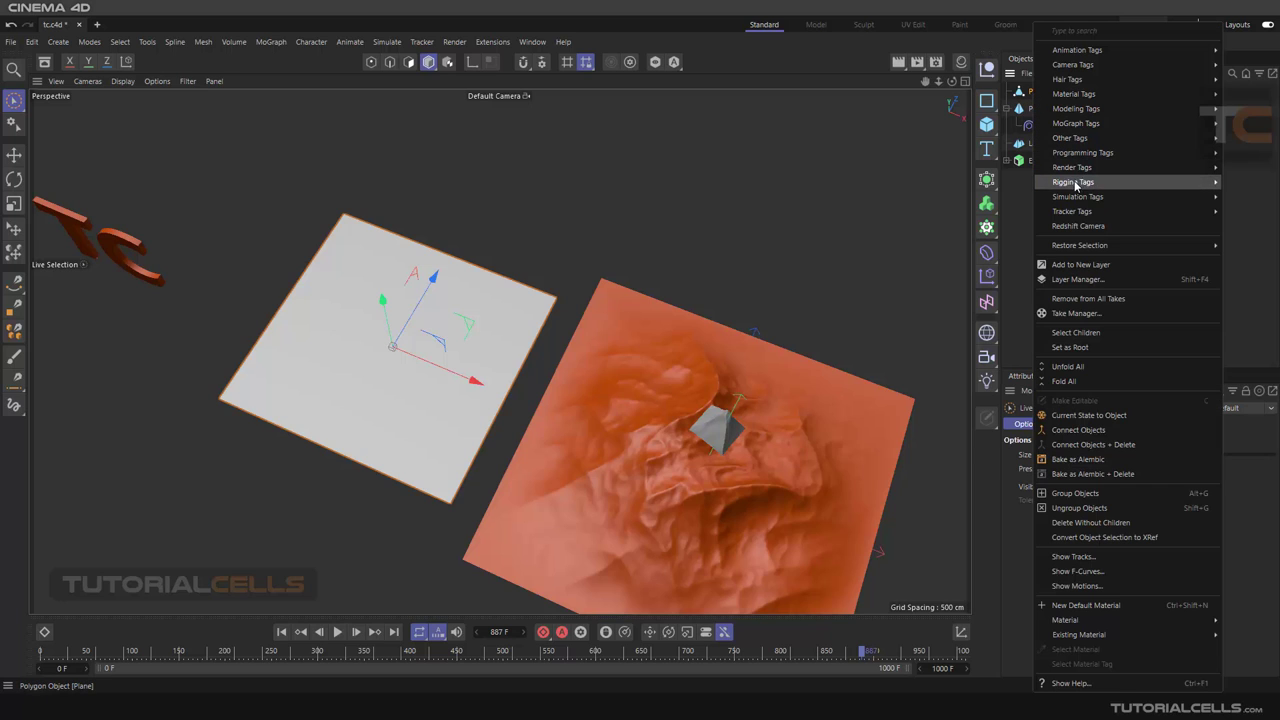
pyautogui.moveTo(1076, 202)
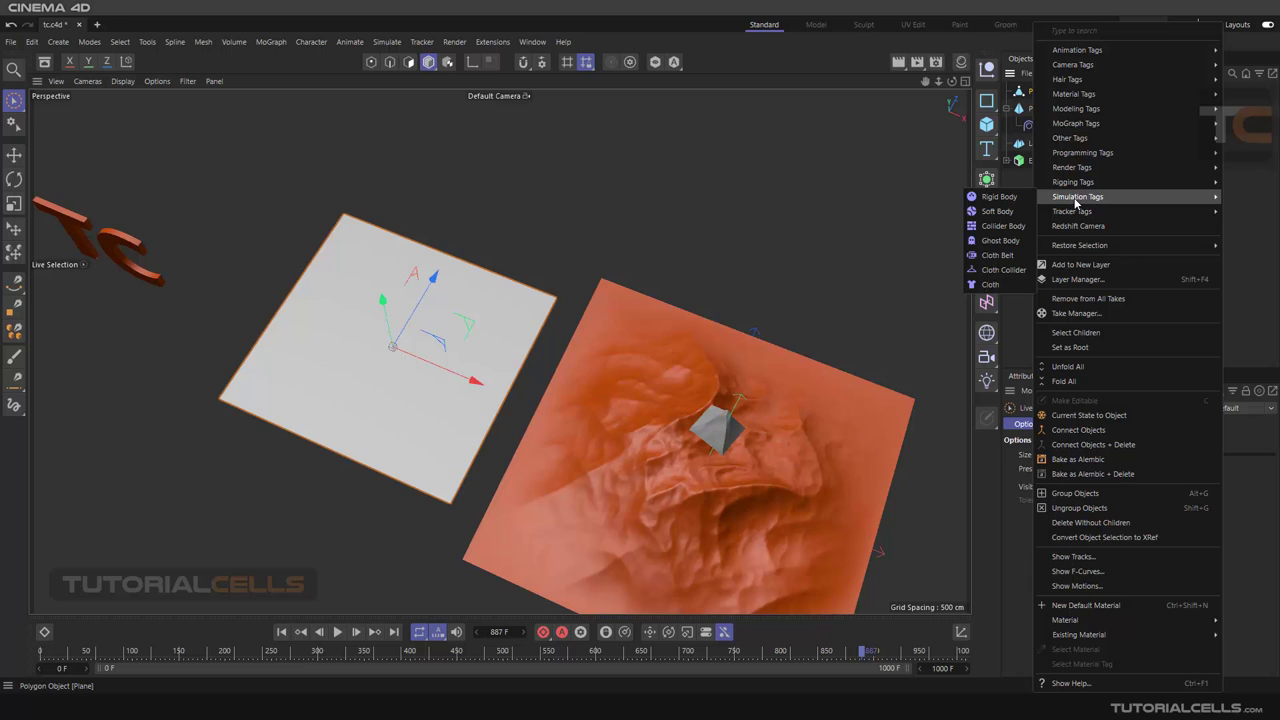
pyautogui.click(990, 284)
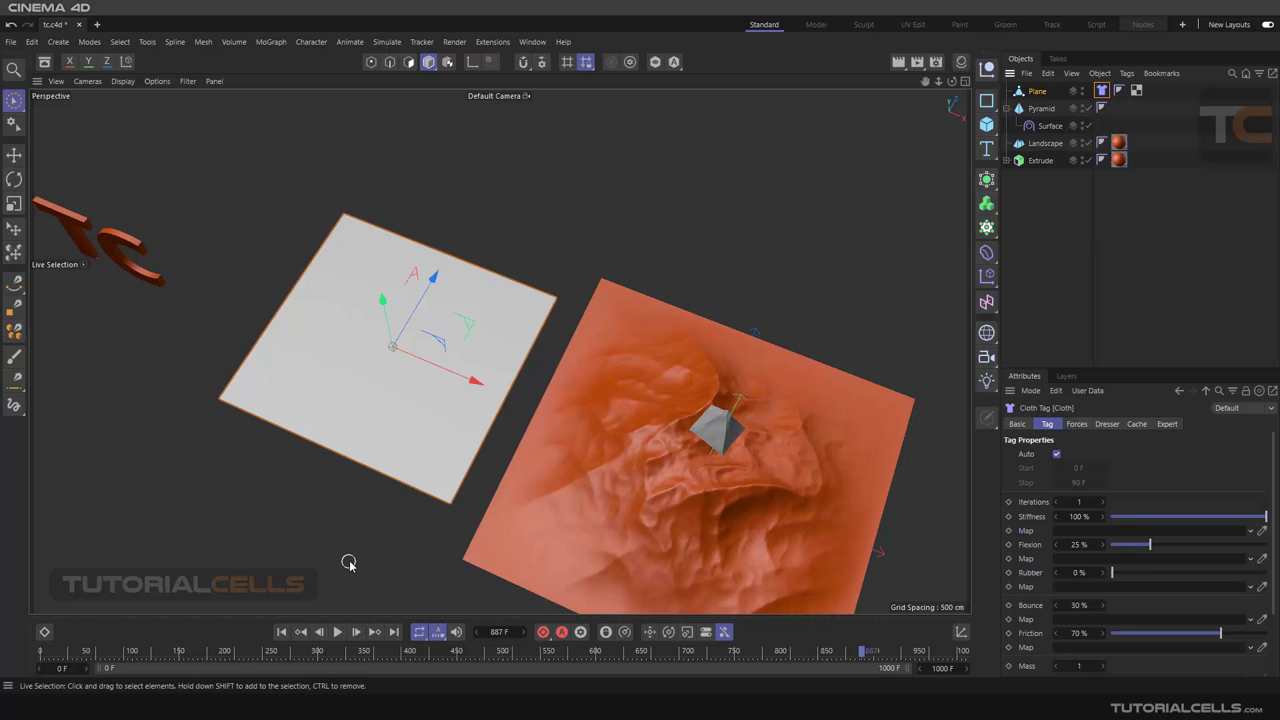
# Add a Cloth Belt tag to the plane, assign Plane as its Belt on object and set the selected edge points as belt points.
pyautogui.rightClick(1027, 95)
pyautogui.moveTo(1060, 200)
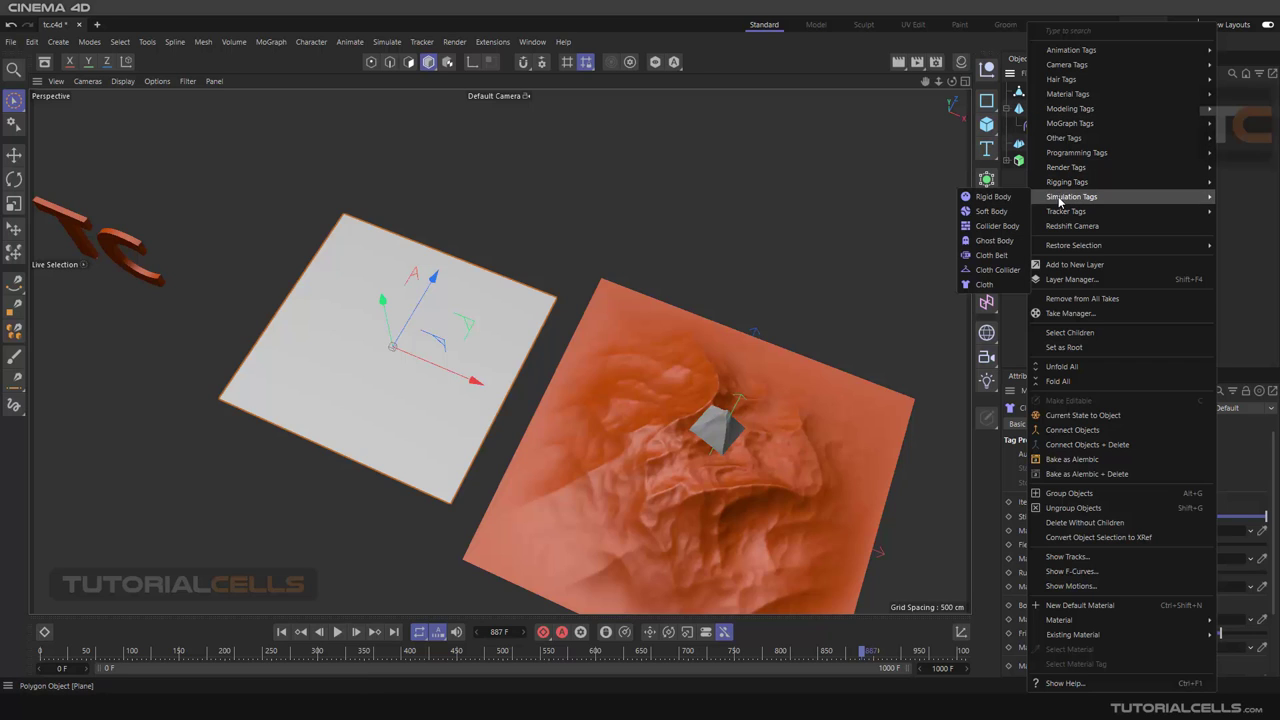
pyautogui.click(990, 255)
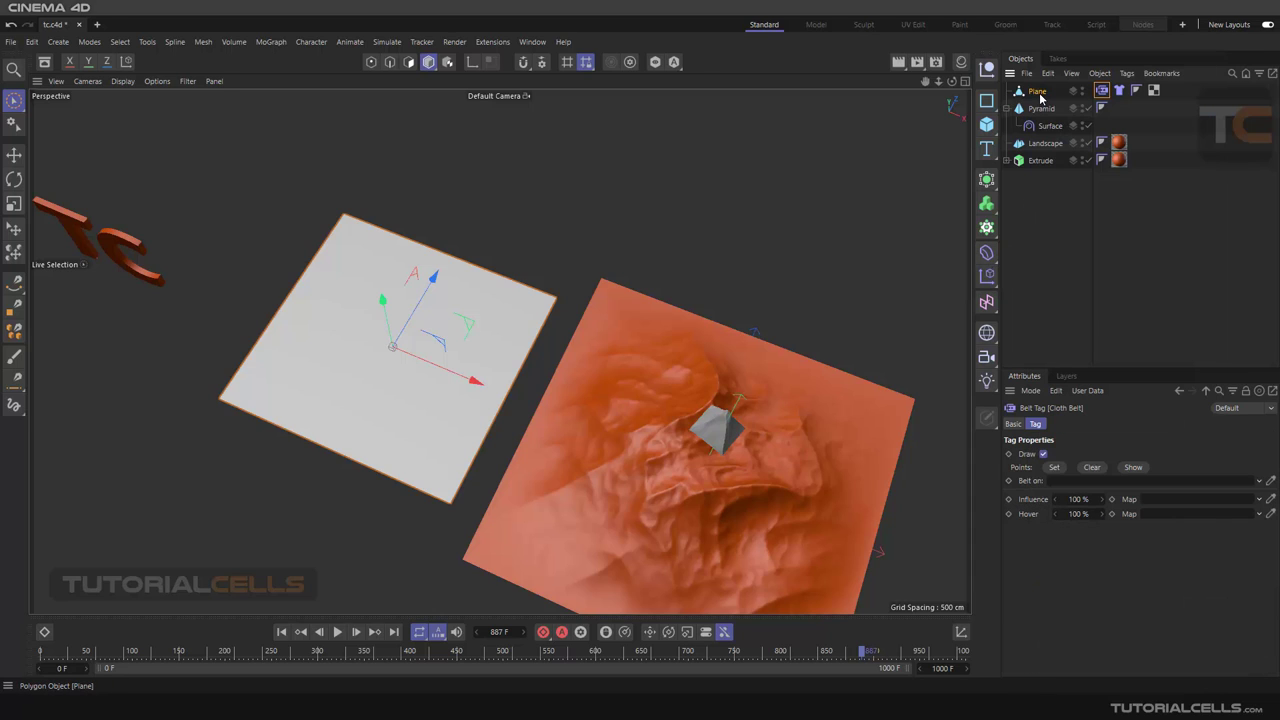
pyautogui.moveTo(1040, 95); pyautogui.dragTo(1060, 487)
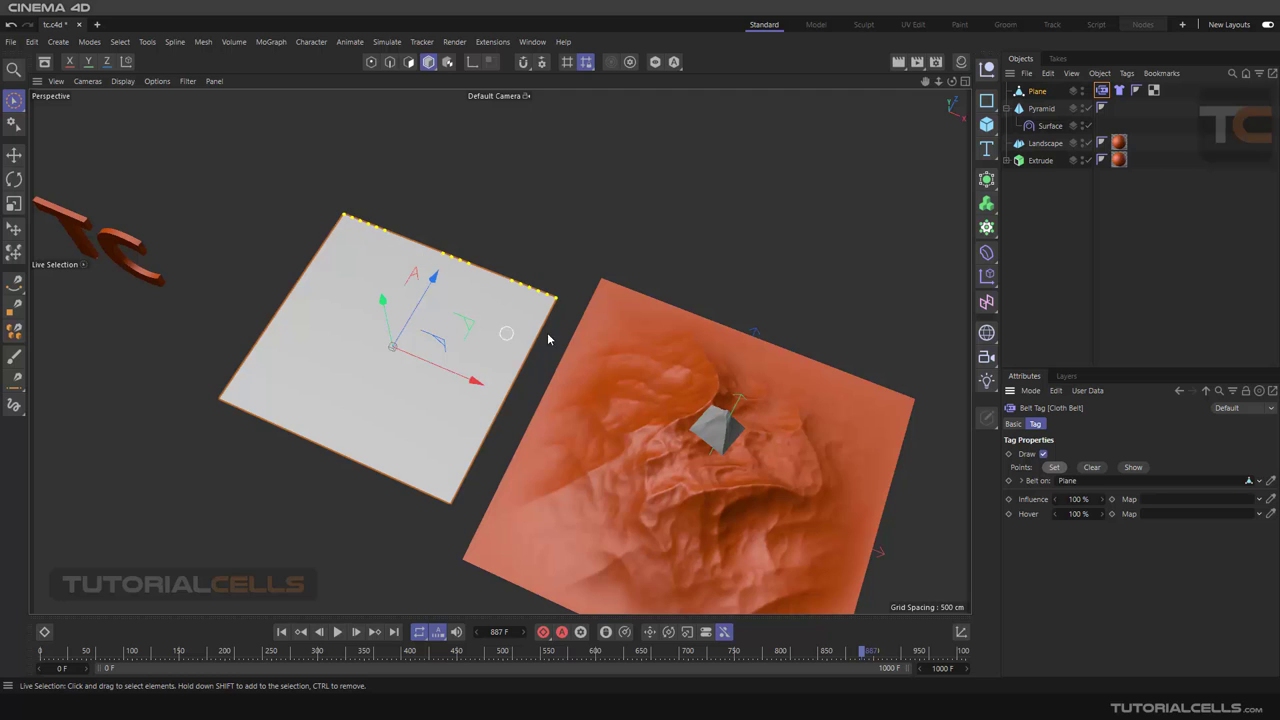
# Play the cloth simulation while viewing the hanging plane from several angles, stop it at frame 72 and deselect the plane.
pyautogui.scroll(-2, 543, 357)
pyautogui.keyDown('alt'); pyautogui.moveTo(521, 369); pyautogui.dragTo(530, 335); pyautogui.keyUp('alt')
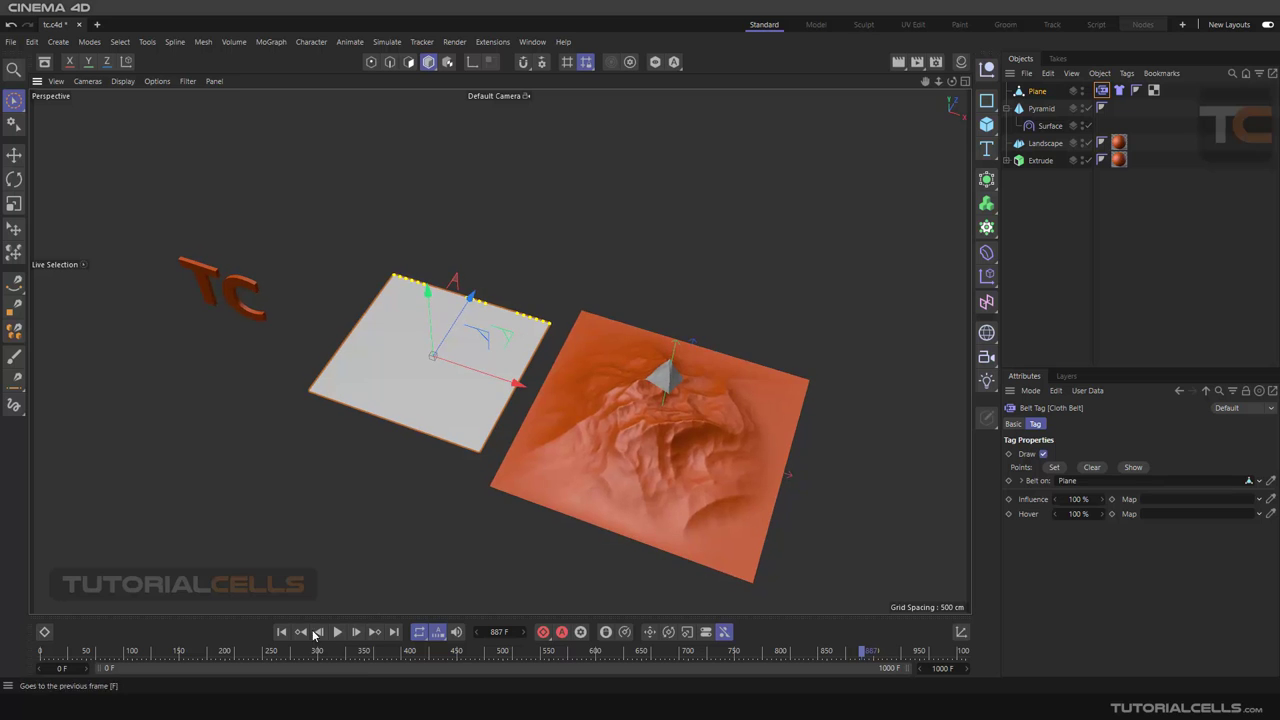
pyautogui.click(336, 634)
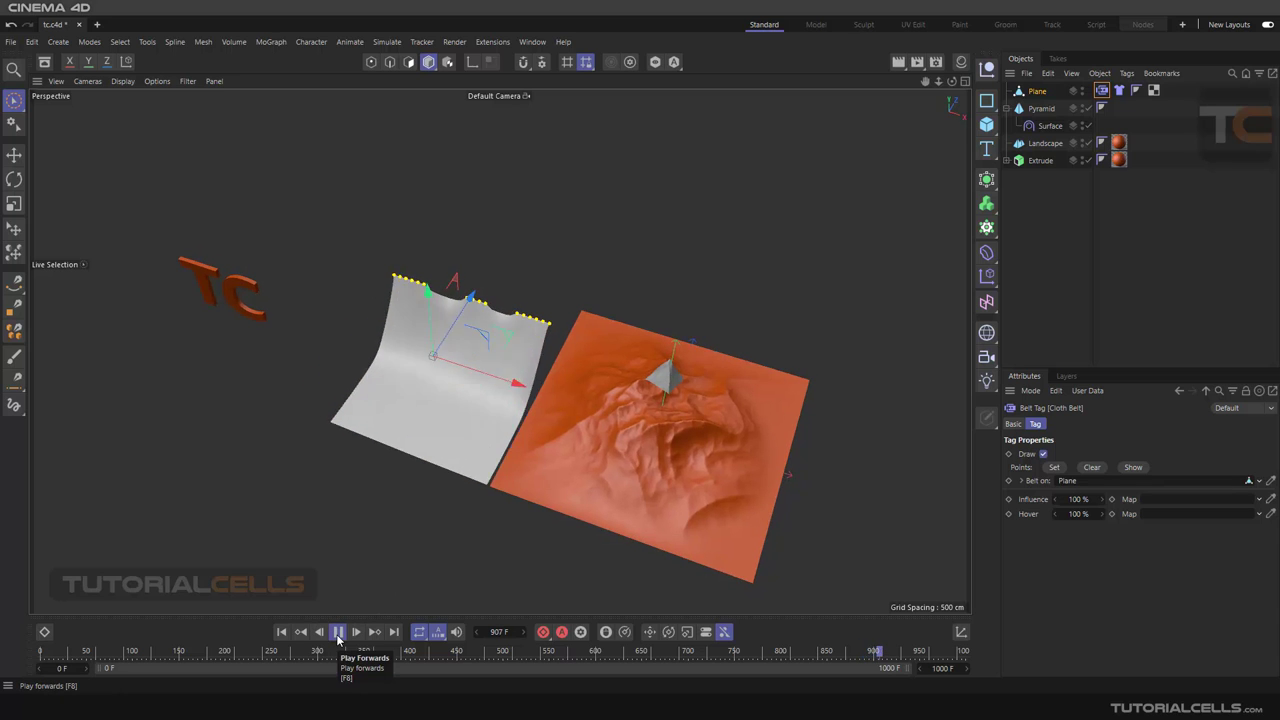
pyautogui.keyDown('alt'); pyautogui.moveTo(467, 365); pyautogui.dragTo(506, 340); pyautogui.keyUp('alt')
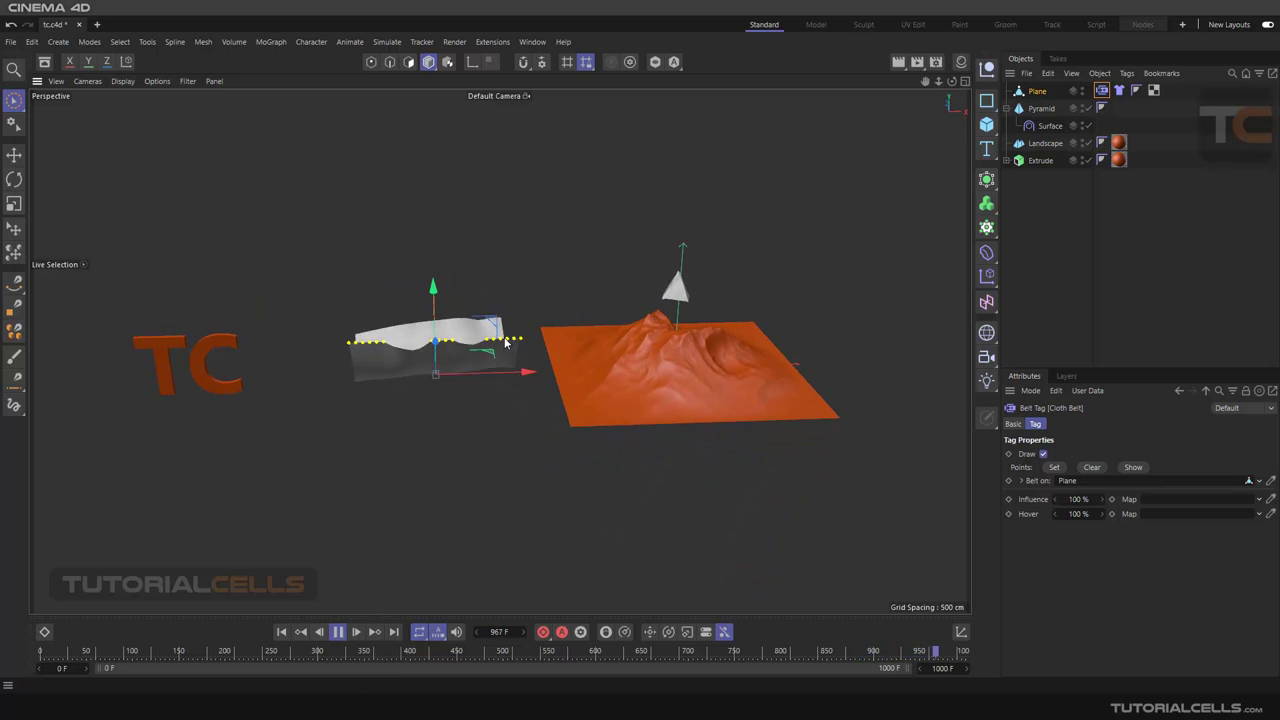
pyautogui.moveTo(470, 412)
pyautogui.keyDown('alt'); pyautogui.mouseDown()
pyautogui.moveTo(485, 409)
pyautogui.moveTo(447, 405)
pyautogui.mouseUp(); pyautogui.keyUp('alt')
pyautogui.scroll(2, 485, 408)
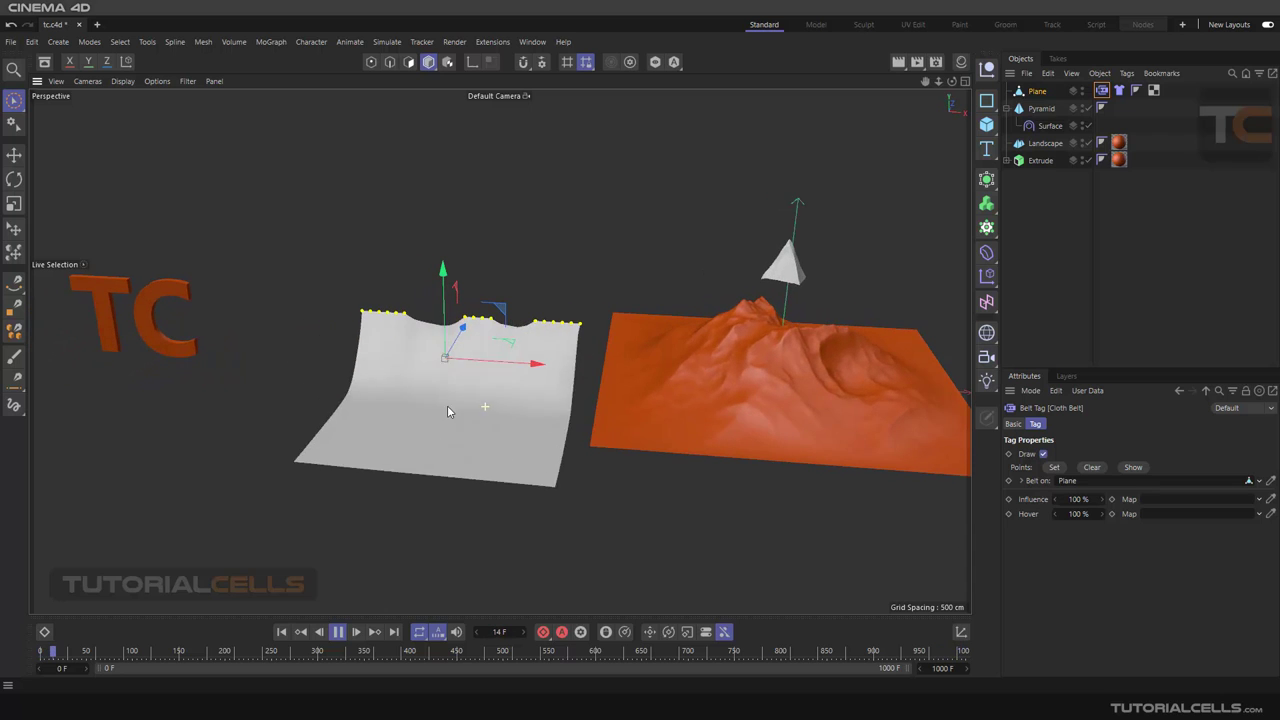
pyautogui.click(341, 634)
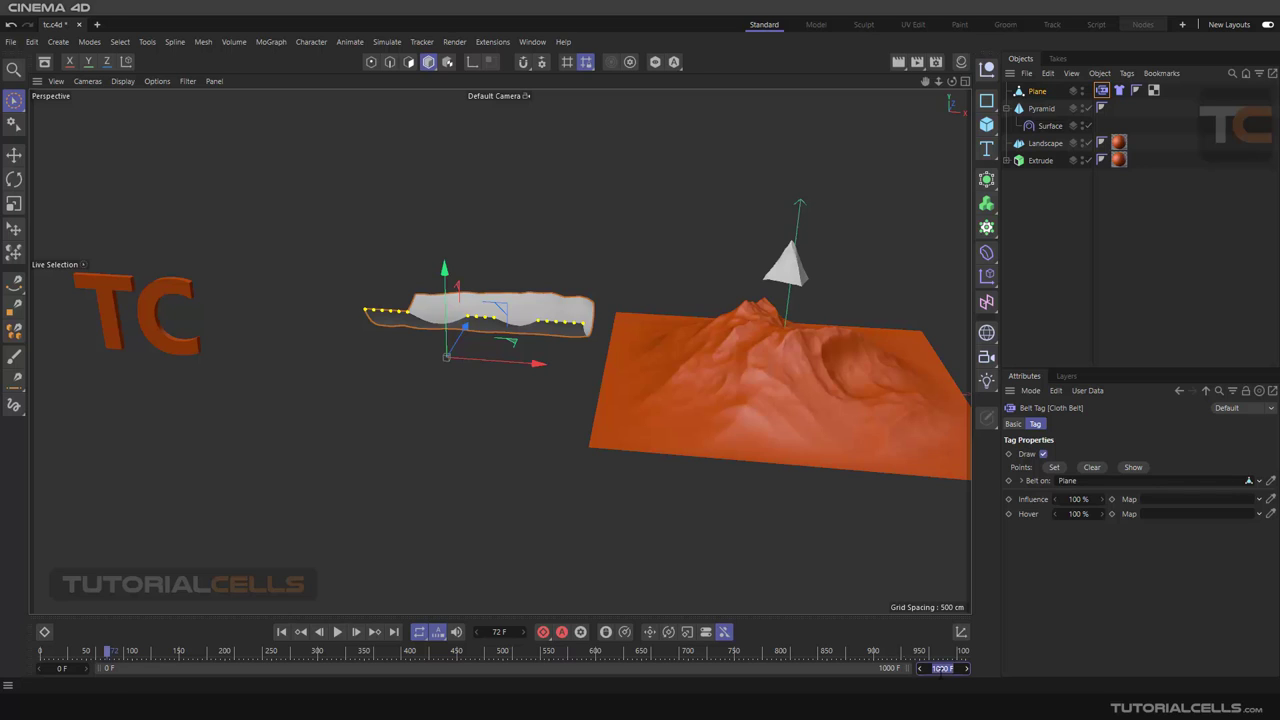
pyautogui.click(736, 590)
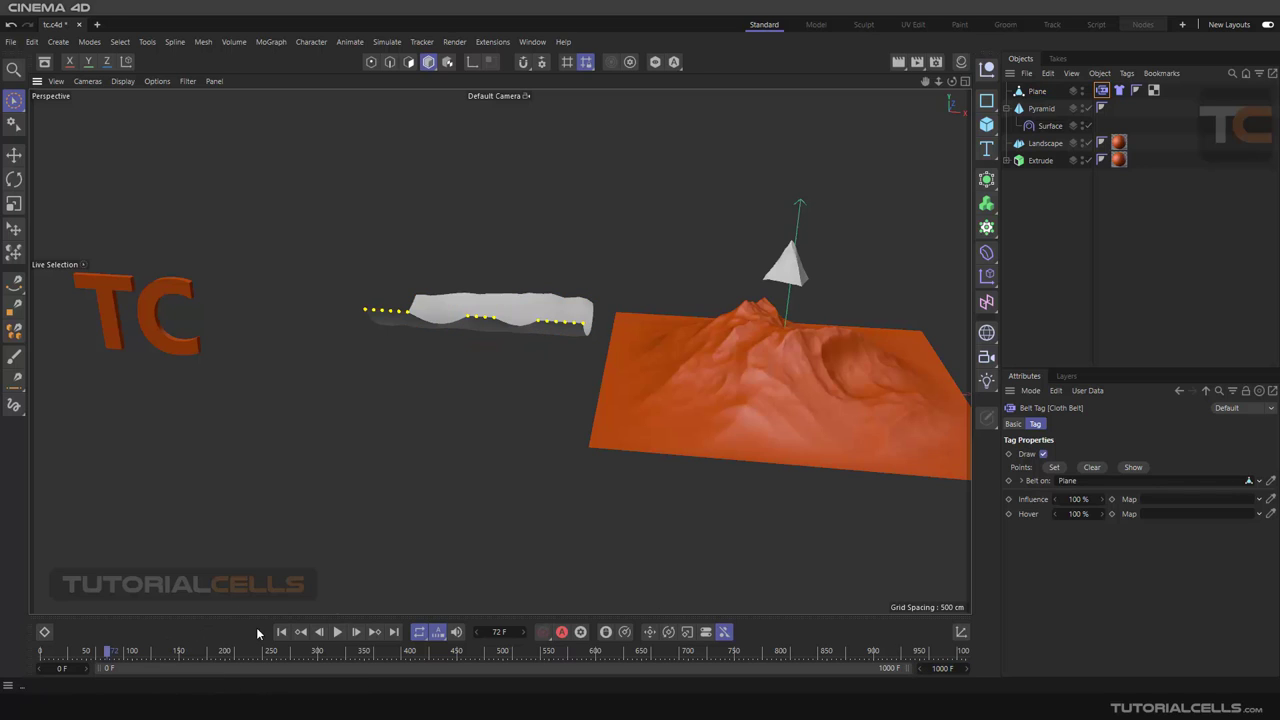
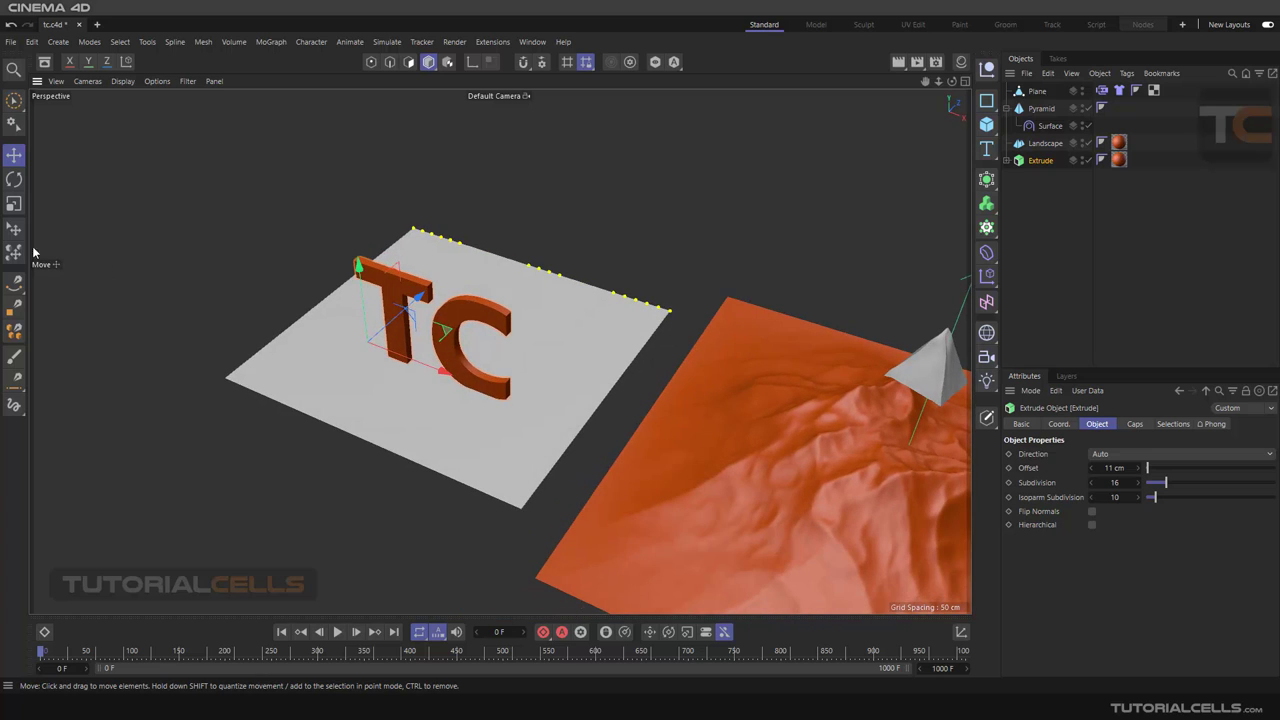
# Rotate the extruded TC text from standing upright to lying flat over the plane.
pyautogui.click(14, 179)
pyautogui.moveTo(340, 325); pyautogui.dragTo(401, 280)
pyautogui.keyDown('alt'); pyautogui.moveTo(490, 345); pyautogui.dragTo(520, 381); pyautogui.keyUp('alt')
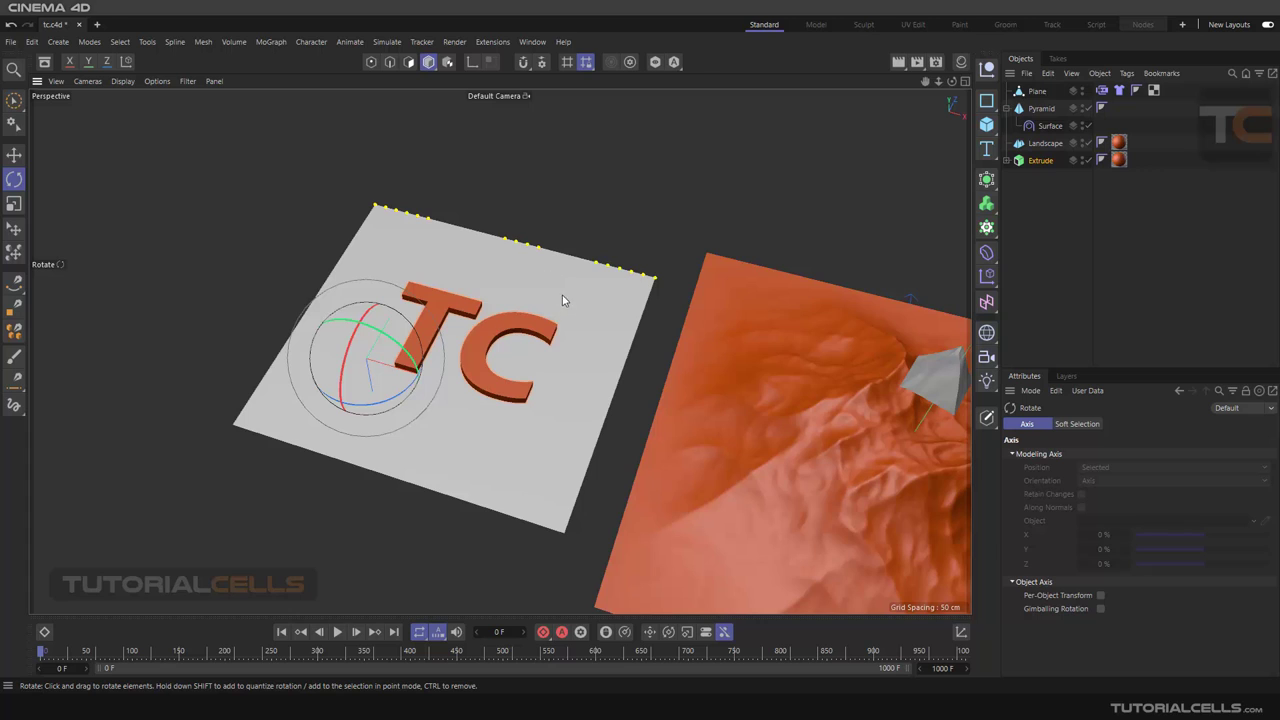
# Add a Surface deformer as a child of the Extrude object.
pyautogui.click(987, 258)
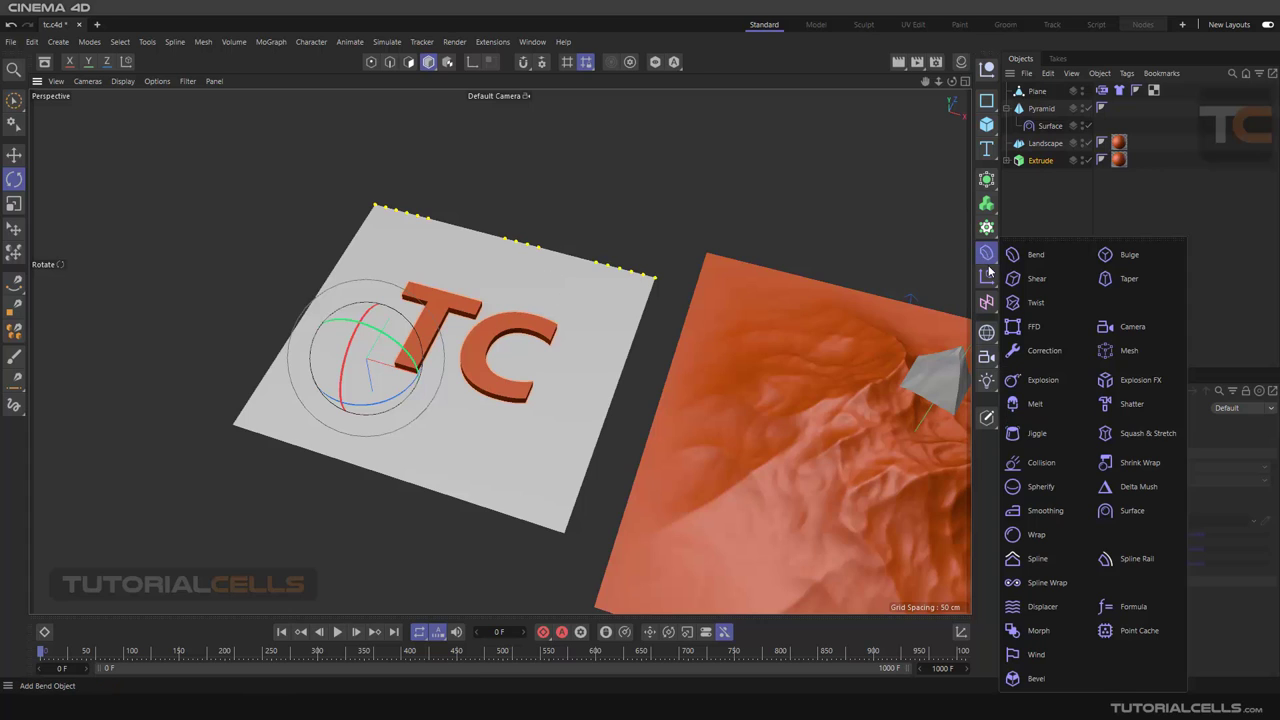
pyautogui.click(1109, 513)
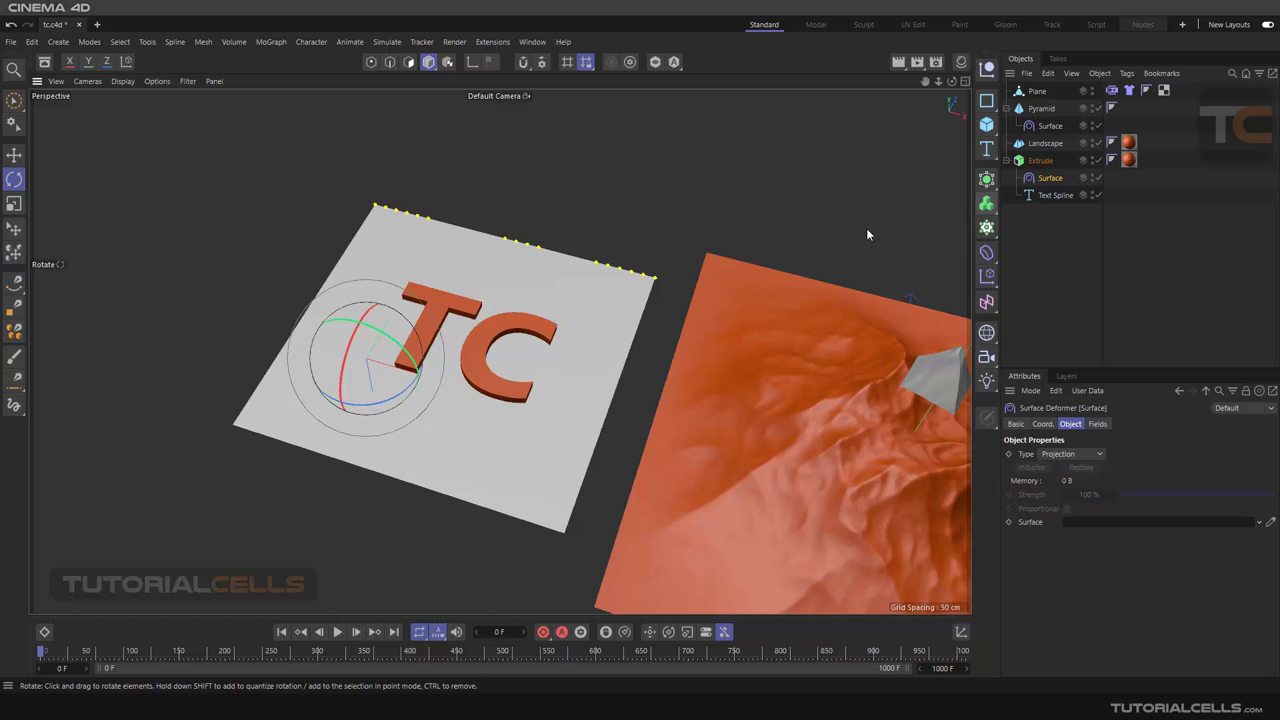
pyautogui.scroll(-3, 866, 228)
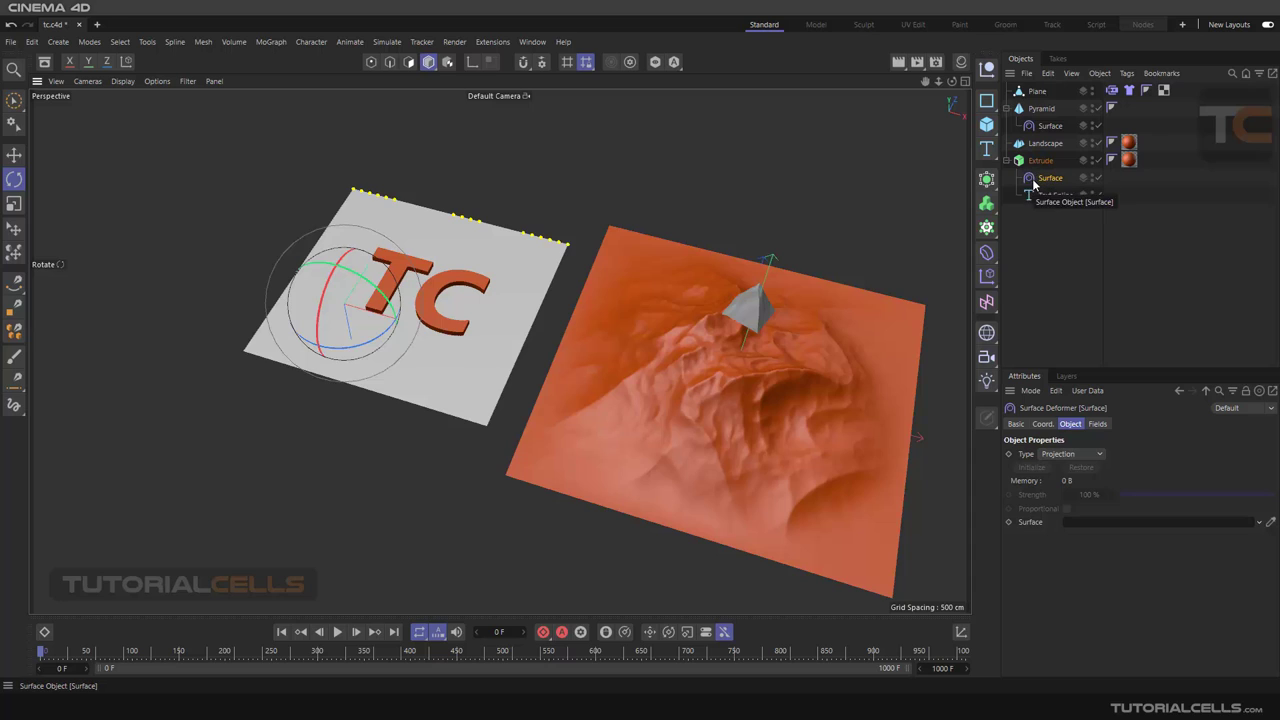
# Take the Surface deformer out of the Extrude and place both objects as siblings under a new Null.
pyautogui.moveTo(1028, 179); pyautogui.dragTo(1014, 226)
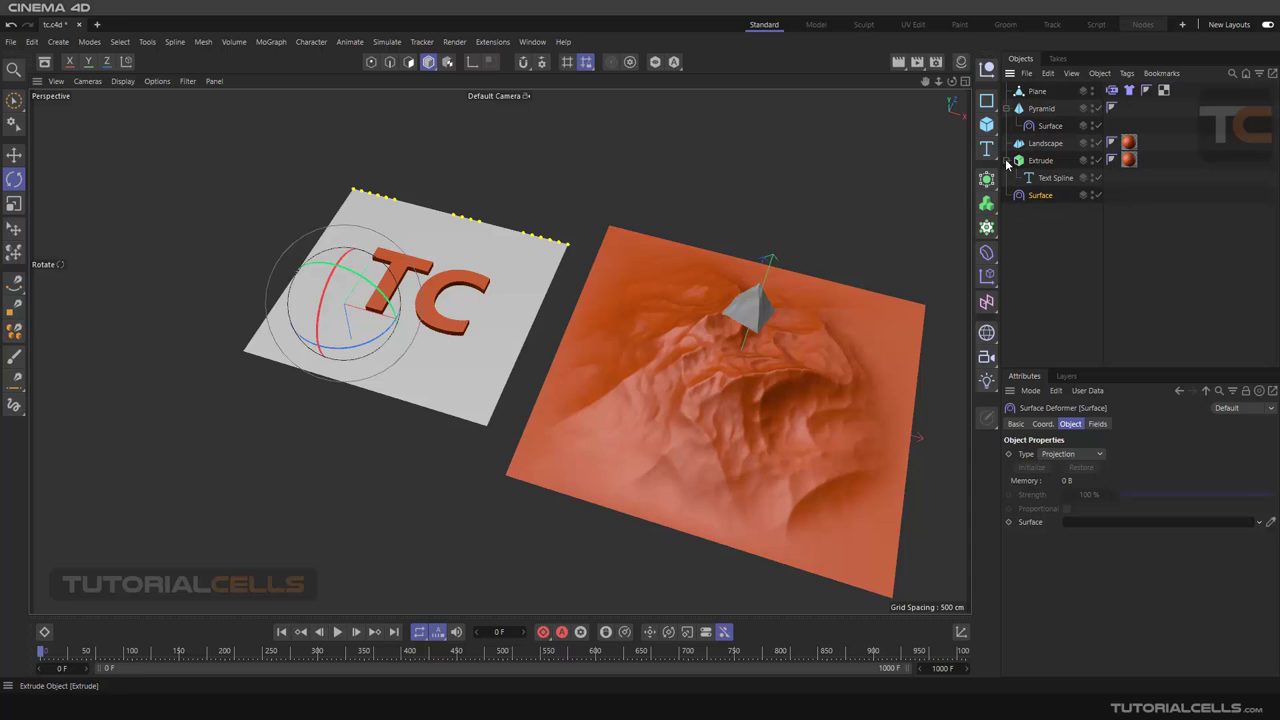
pyautogui.click(1007, 160)
pyautogui.click(986, 67)
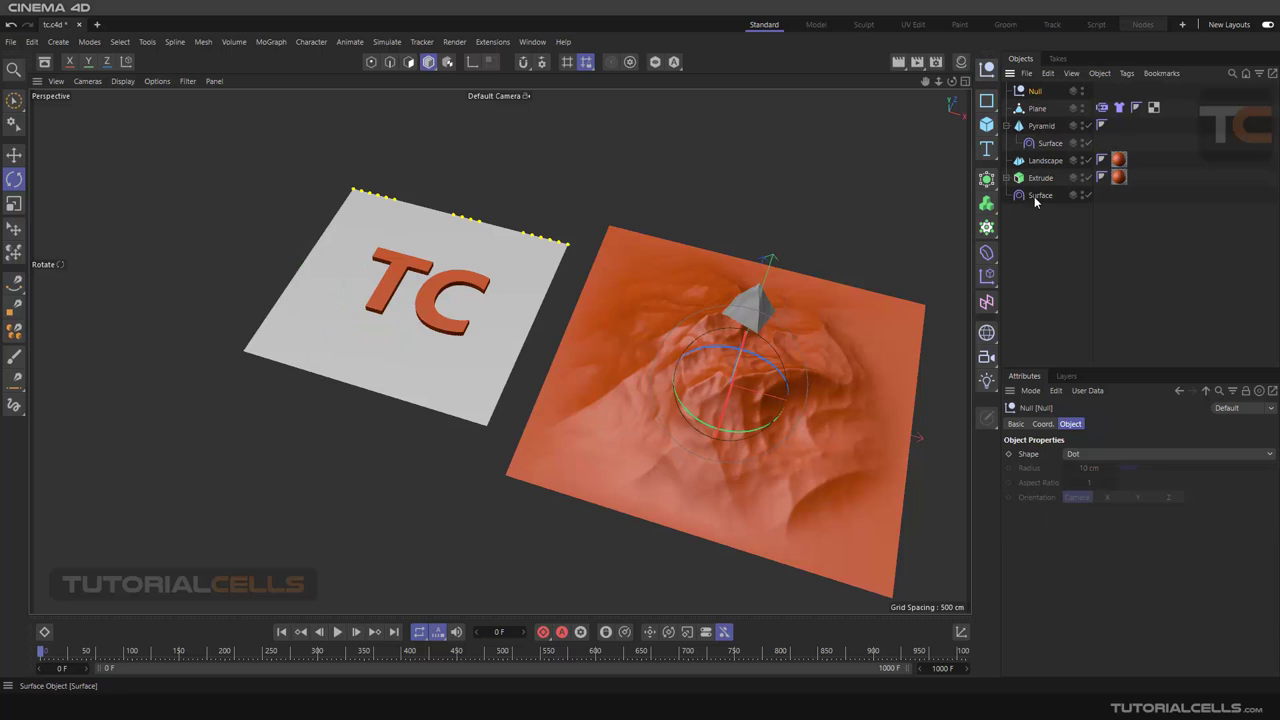
pyautogui.moveTo(1032, 195); pyautogui.dragTo(1040, 95)
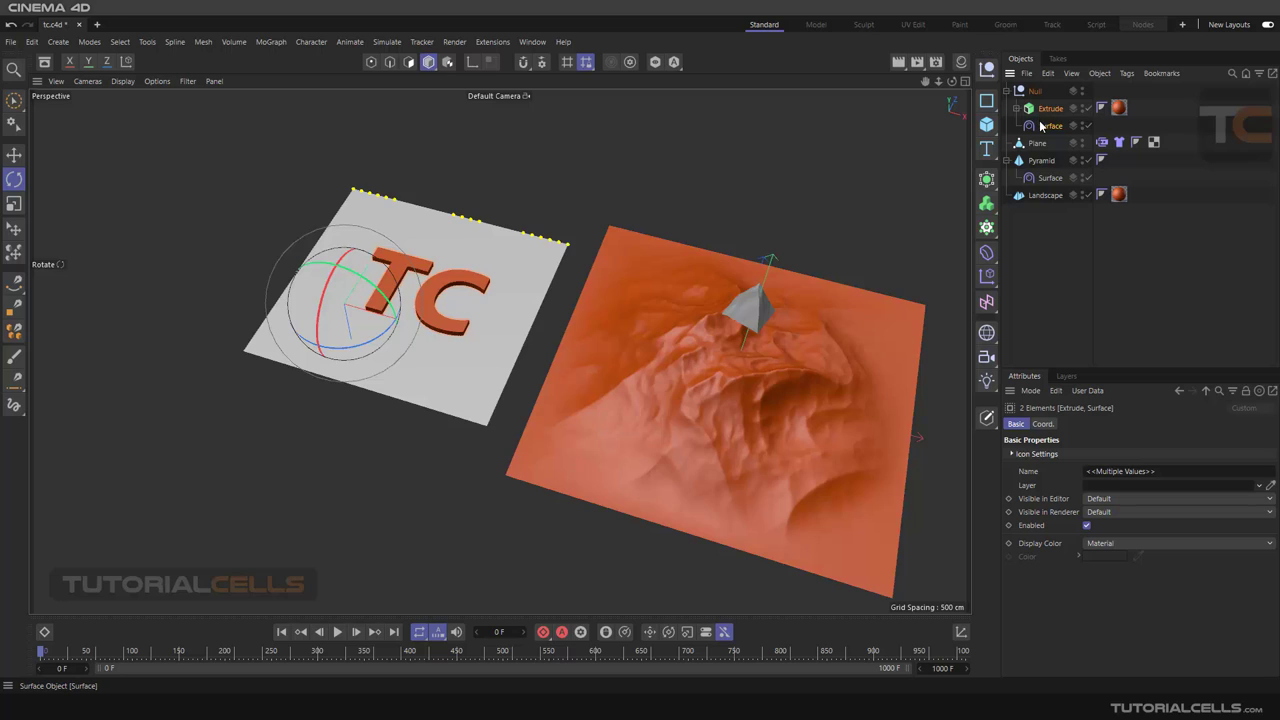
# Assign Plane as the surface of the TC text's Surface deformer and initialize it.
pyautogui.click(1043, 128)
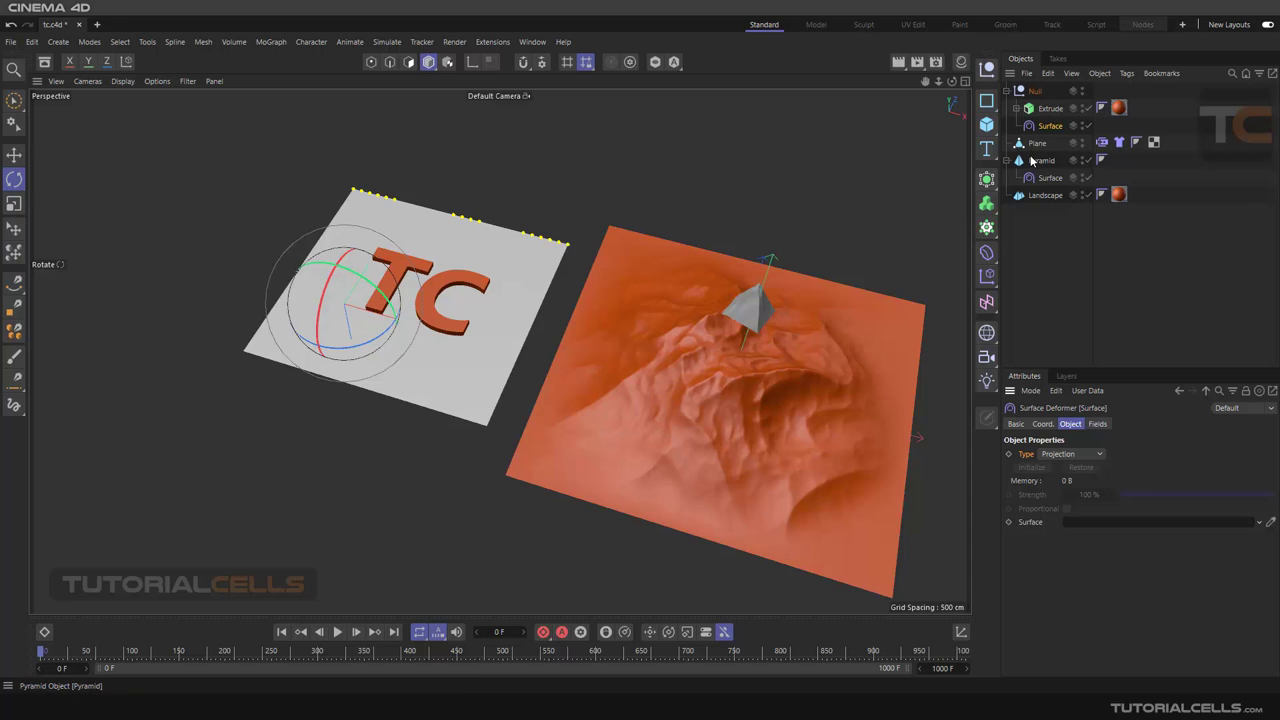
pyautogui.moveTo(1033, 146); pyautogui.dragTo(1079, 530)
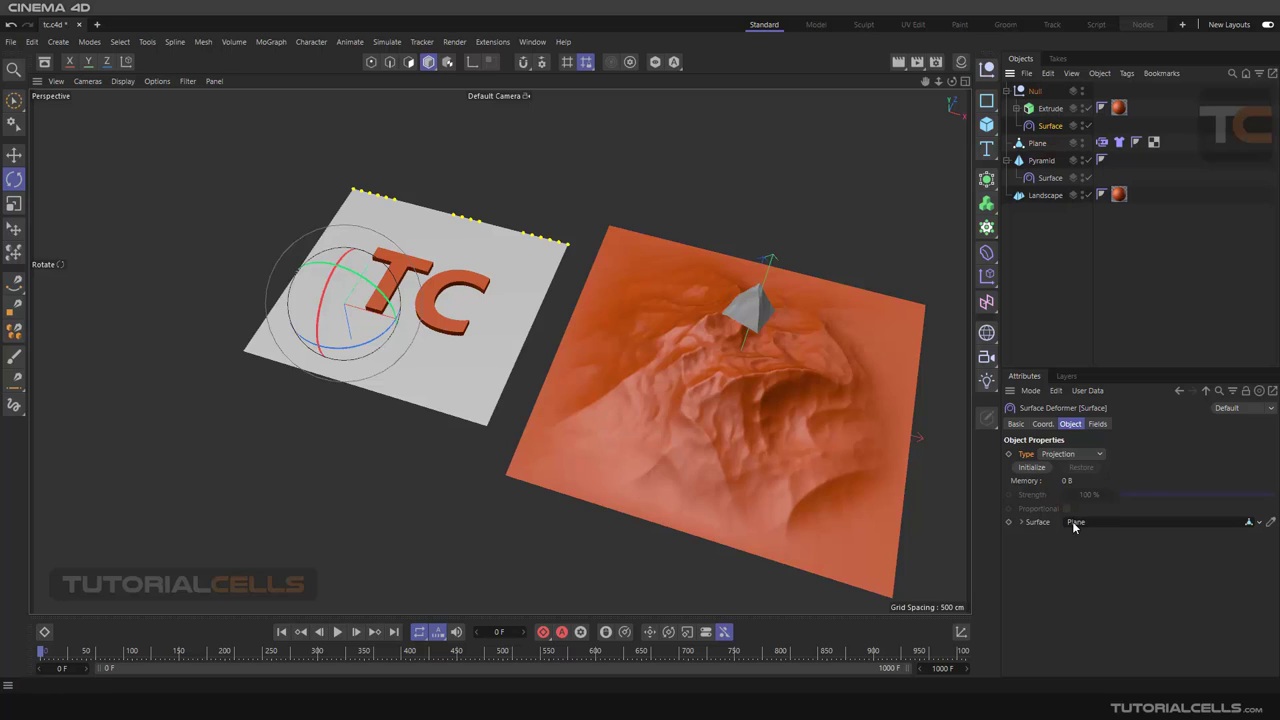
pyautogui.click(1271, 526)
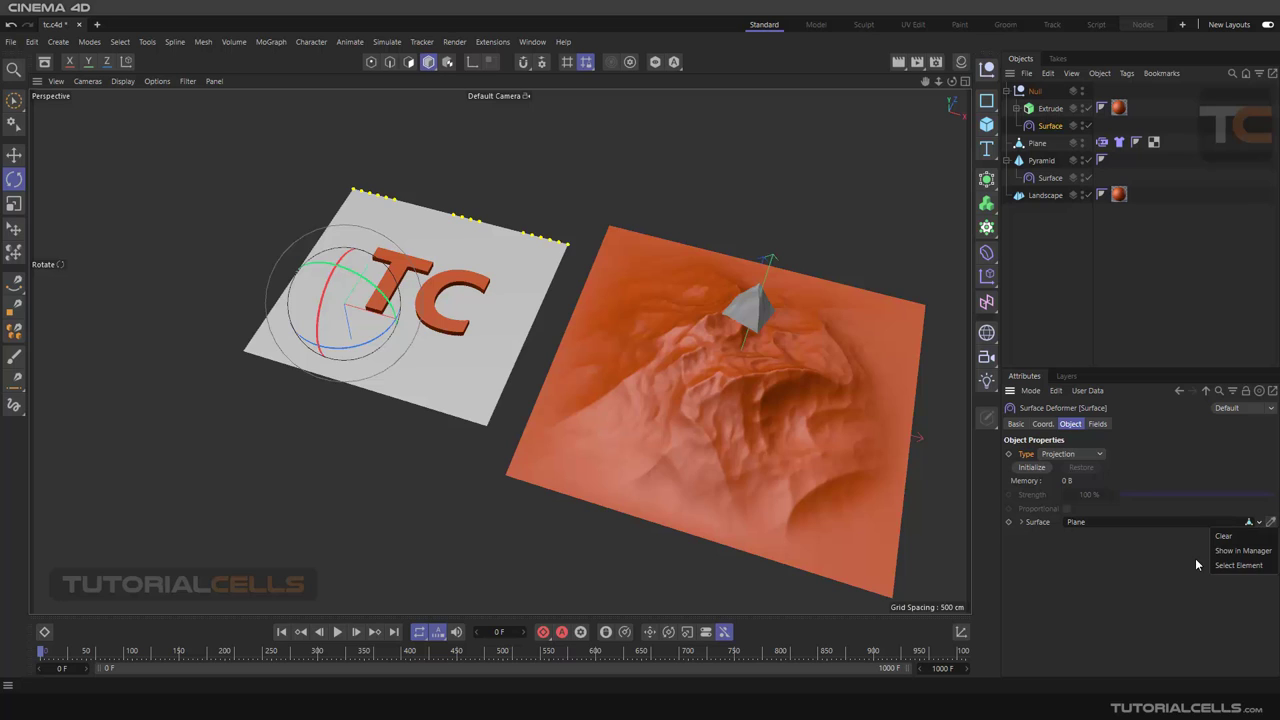
pyautogui.click(1030, 468)
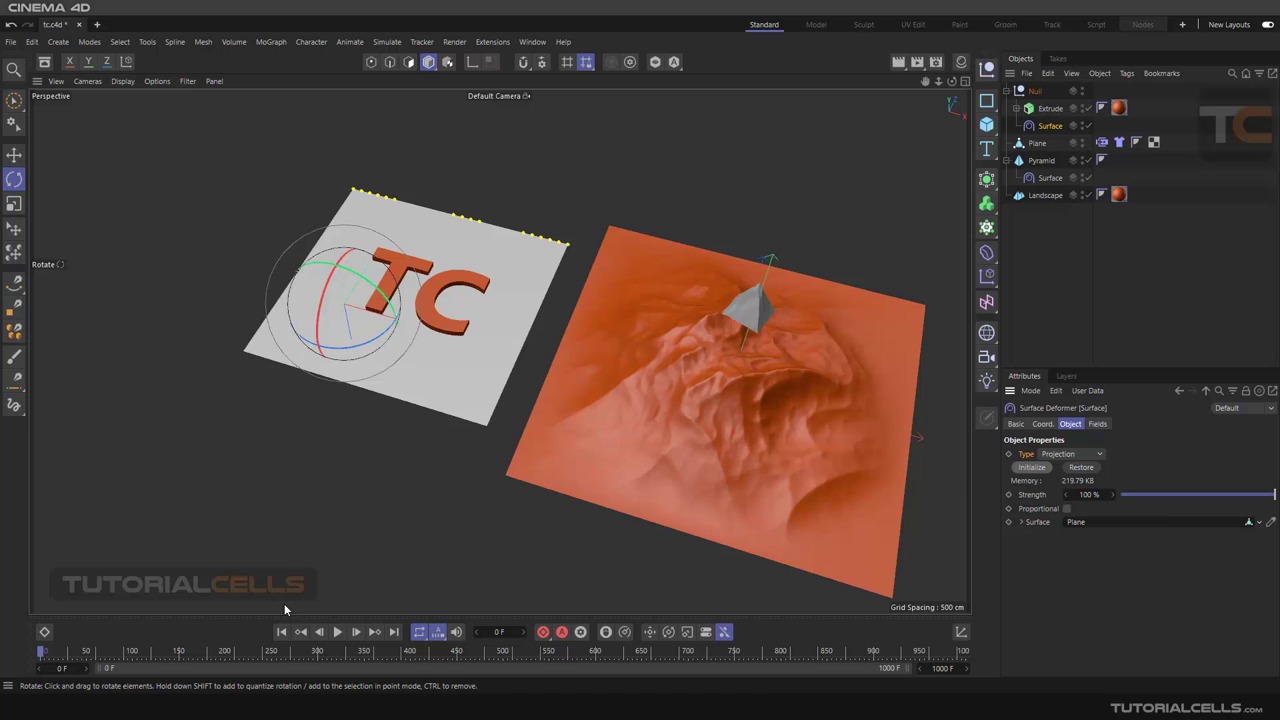
# Play the cloth simulation and examine from several angles how the TC text follows the hanging plane.
pyautogui.click(337, 631)
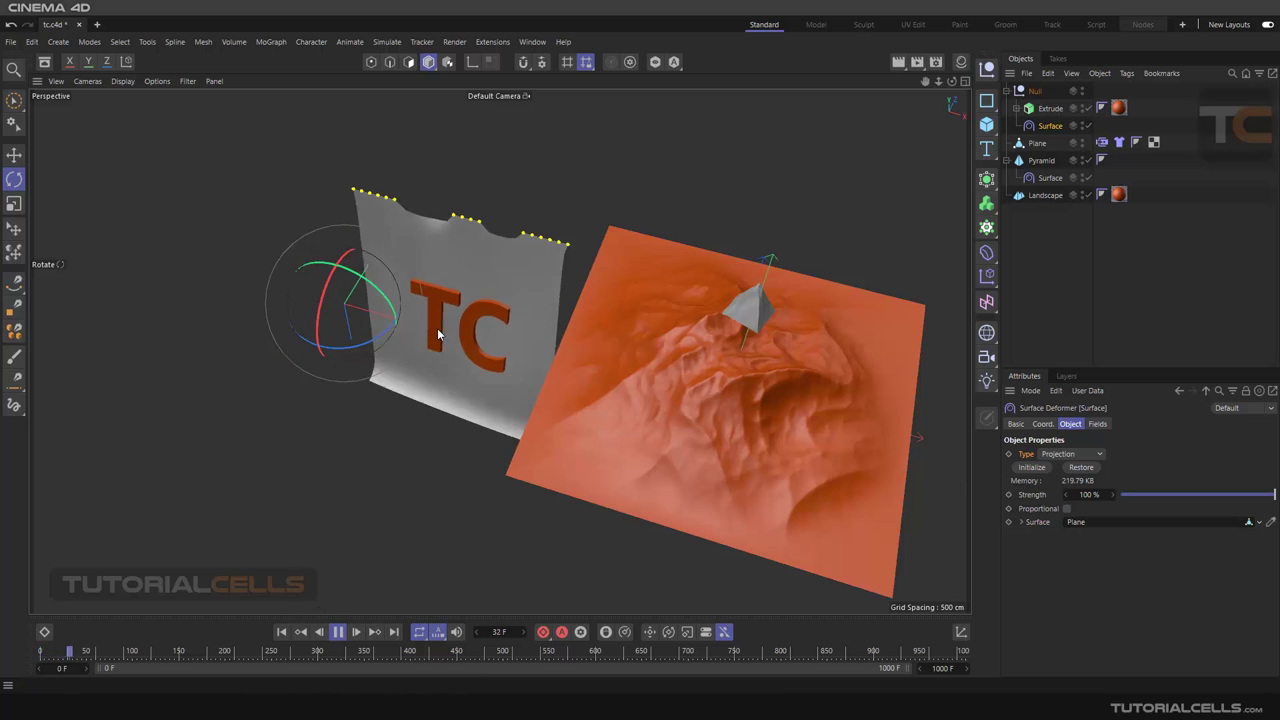
pyautogui.scroll(3, 435, 324)
pyautogui.keyDown('alt'); pyautogui.moveTo(435, 324); pyautogui.dragTo(511, 251); pyautogui.keyUp('alt')
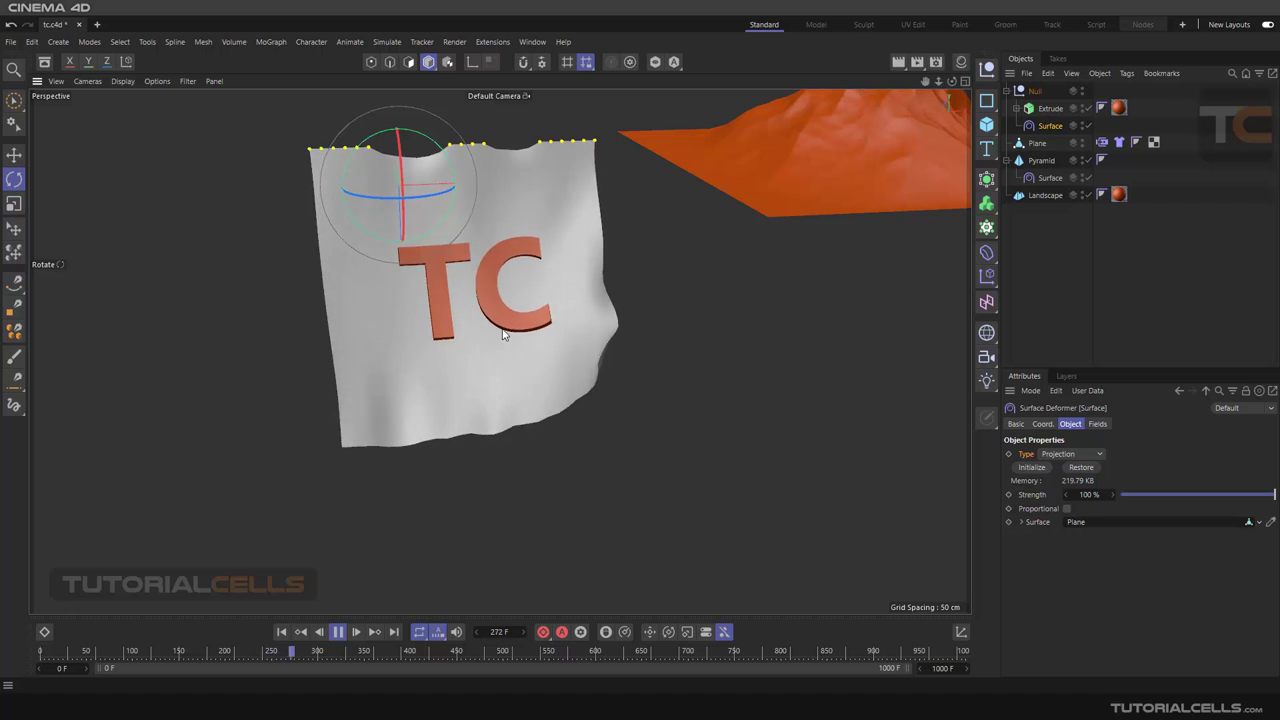
pyautogui.keyDown('alt'); pyautogui.moveTo(500, 317); pyautogui.dragTo(490, 277); pyautogui.keyUp('alt')
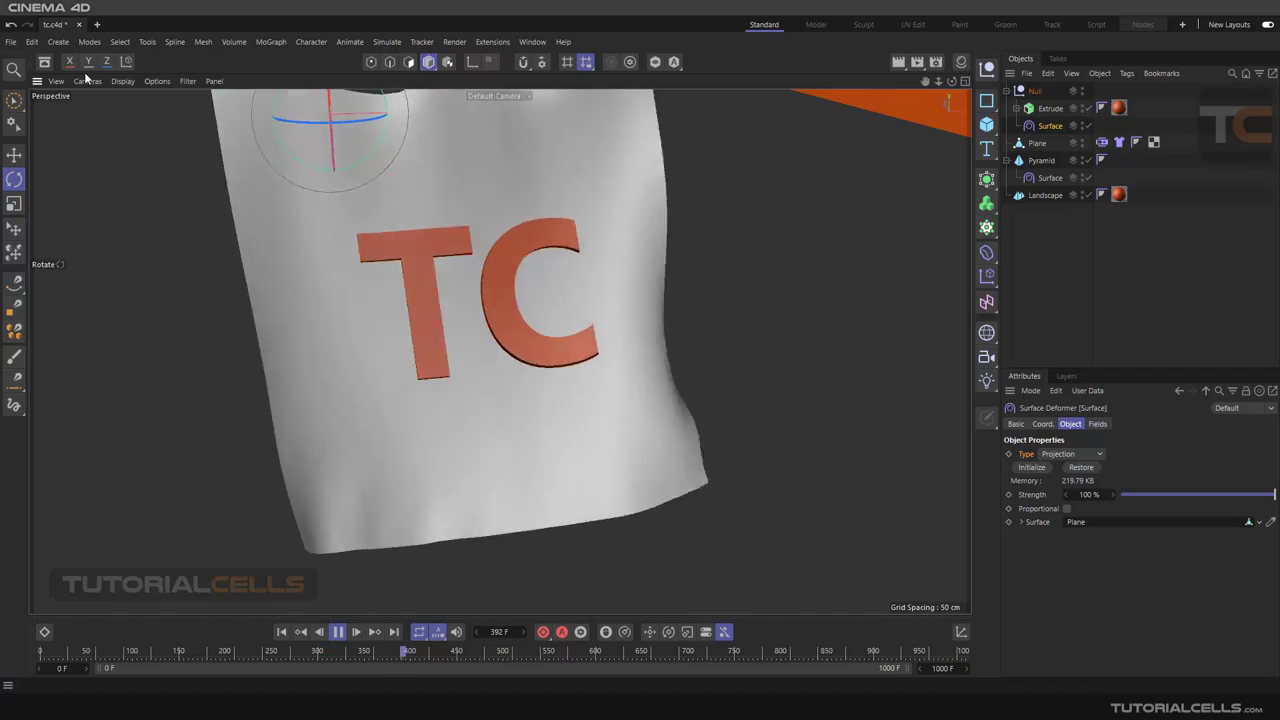
# Show the scene in Gouraud Shading (Lines), inspect the text on the moving cloth, and return the stopped playback to frame 0.
pyautogui.click(122, 81)
pyautogui.click(150, 114)
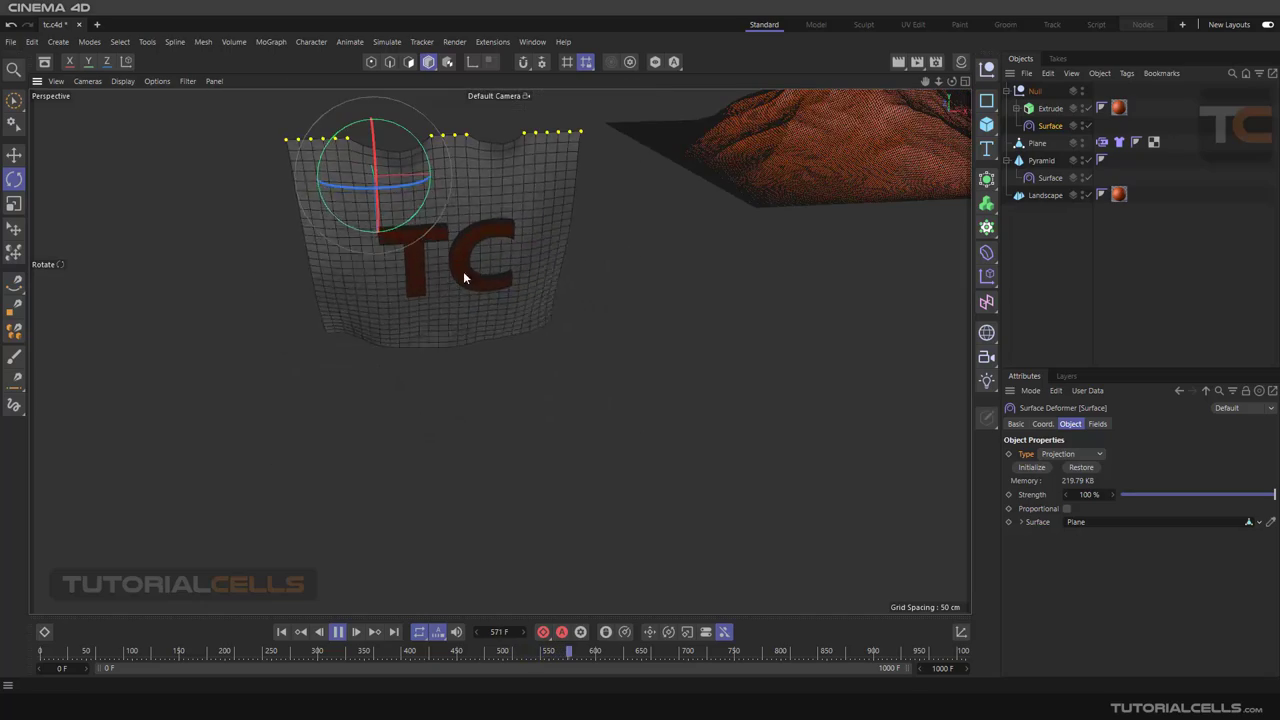
pyautogui.keyDown('alt'); pyautogui.moveTo(466, 272); pyautogui.dragTo(502, 249); pyautogui.keyUp('alt')
pyautogui.keyDown('alt'); pyautogui.moveTo(500, 262); pyautogui.dragTo(503, 316, button='middle'); pyautogui.keyUp('alt')
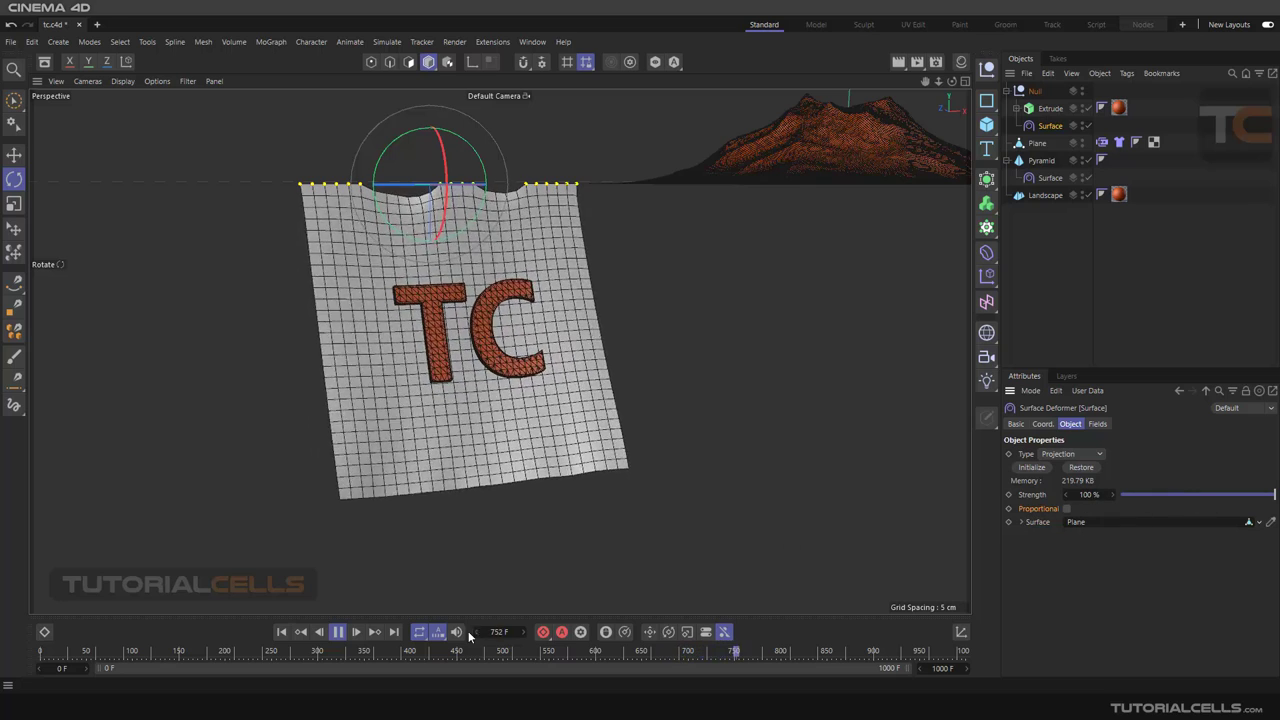
pyautogui.click(338, 631)
pyautogui.click(283, 631)
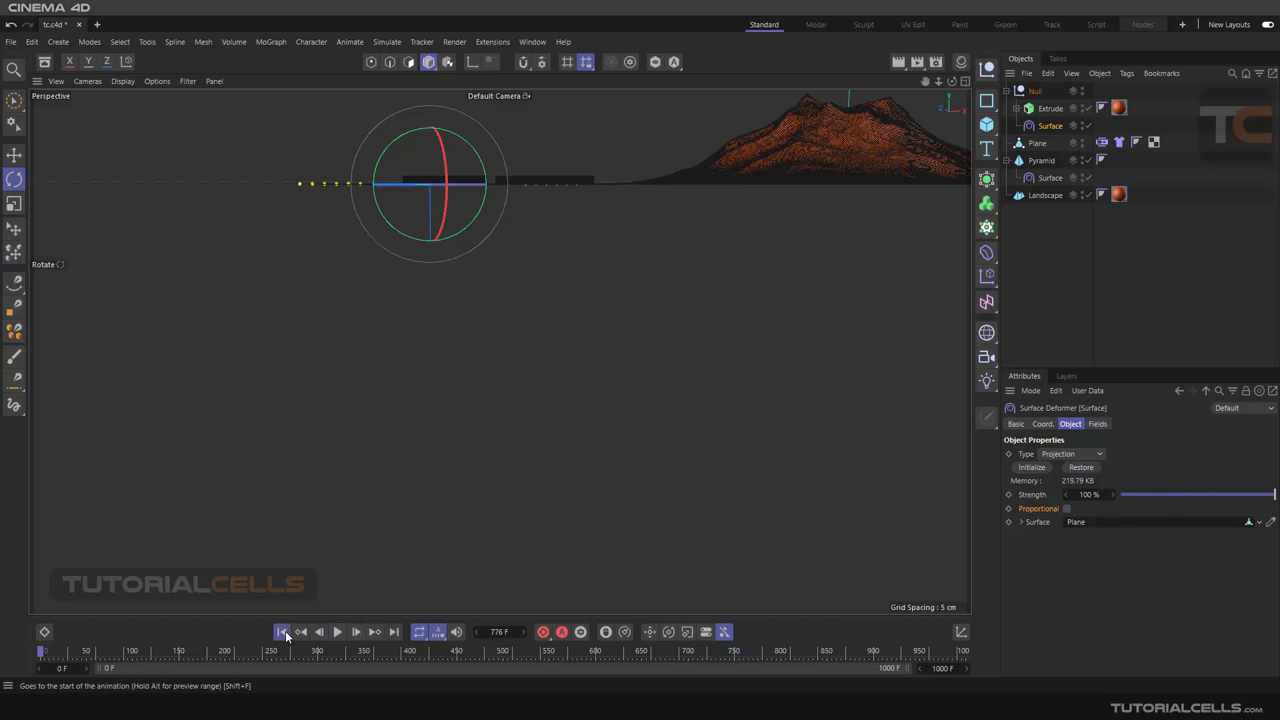
# Enable Proportional on the TC text's Surface deformer and examine the letters against the plane's grid.
pyautogui.keyDown('alt'); pyautogui.moveTo(530, 296); pyautogui.dragTo(283, 484); pyautogui.keyUp('alt')
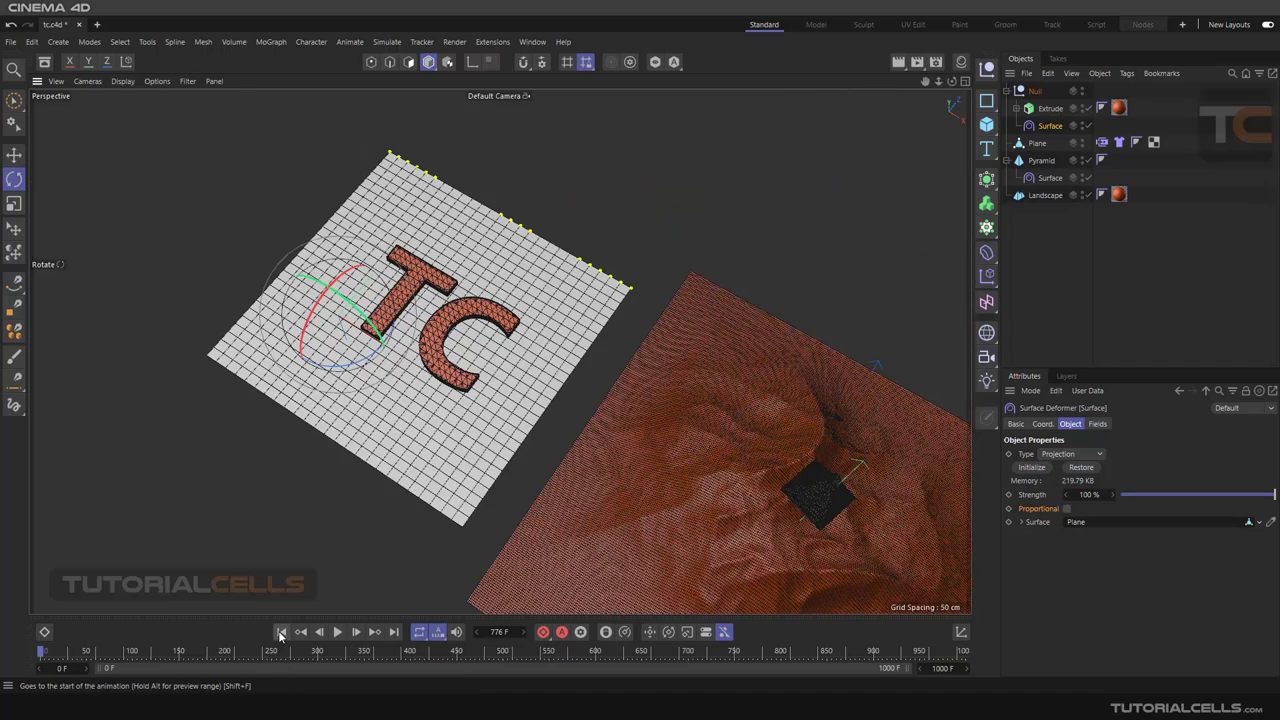
pyautogui.scroll(-2, 379, 405)
pyautogui.keyDown('alt'); pyautogui.moveTo(379, 405); pyautogui.dragTo(425, 387); pyautogui.keyUp('alt')
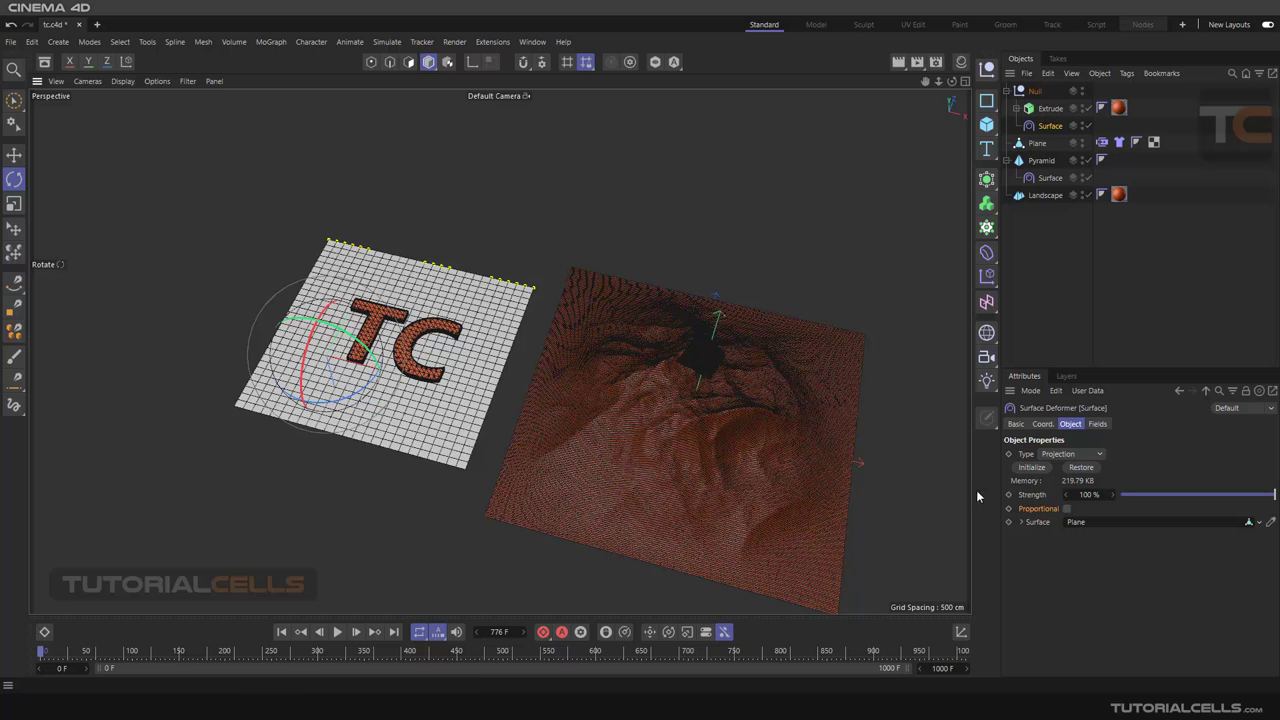
pyautogui.click(1066, 509)
pyautogui.scroll(5, 391, 345)
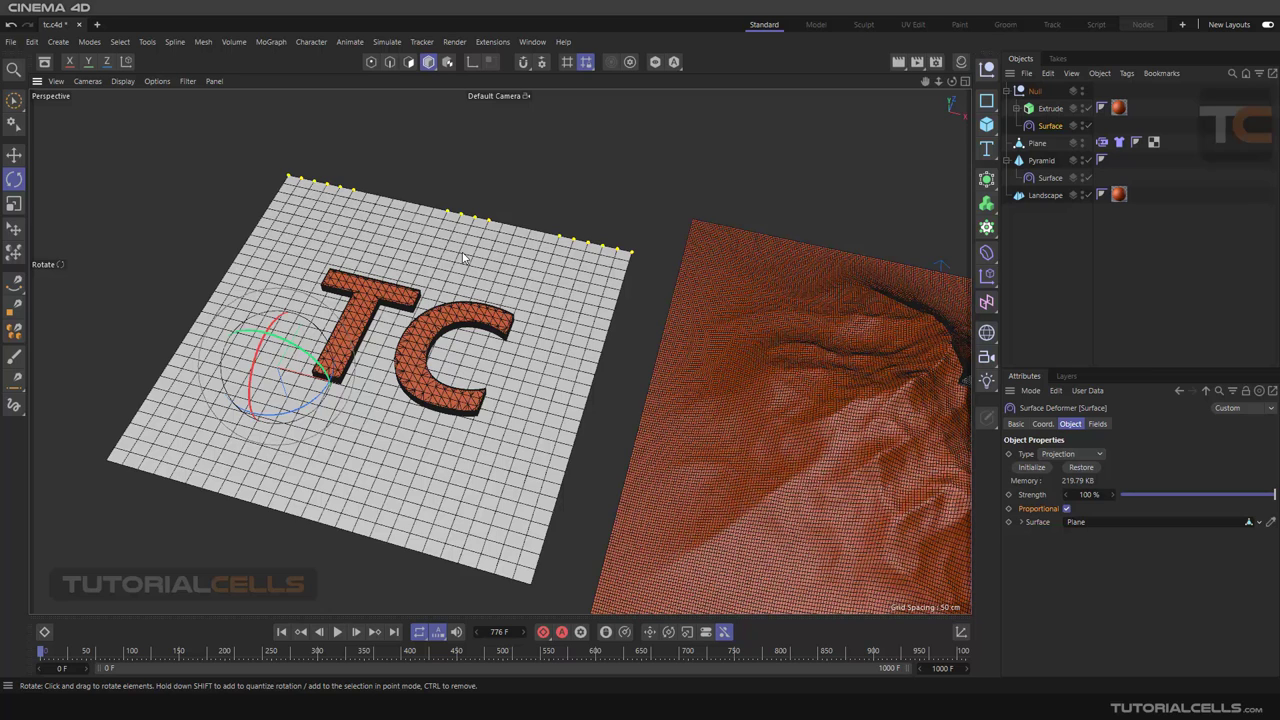
pyautogui.scroll(-2, 463, 258)
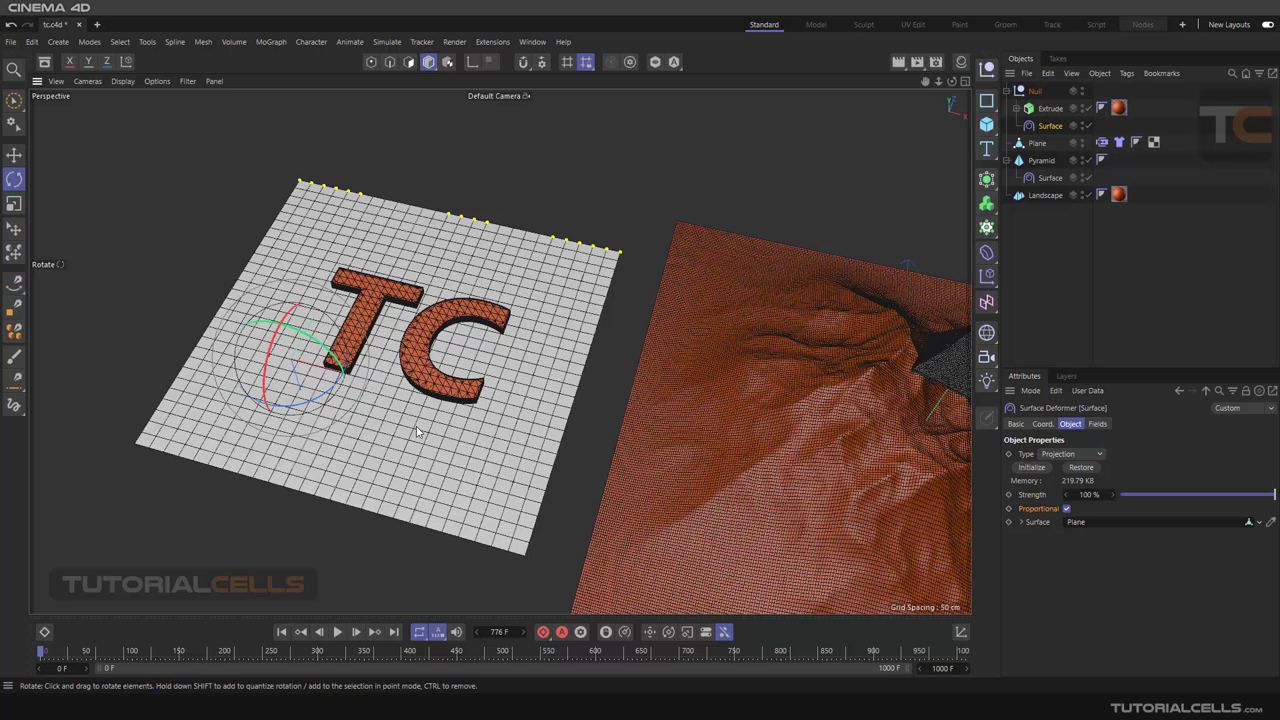
pyautogui.scroll(-2, 420, 358)
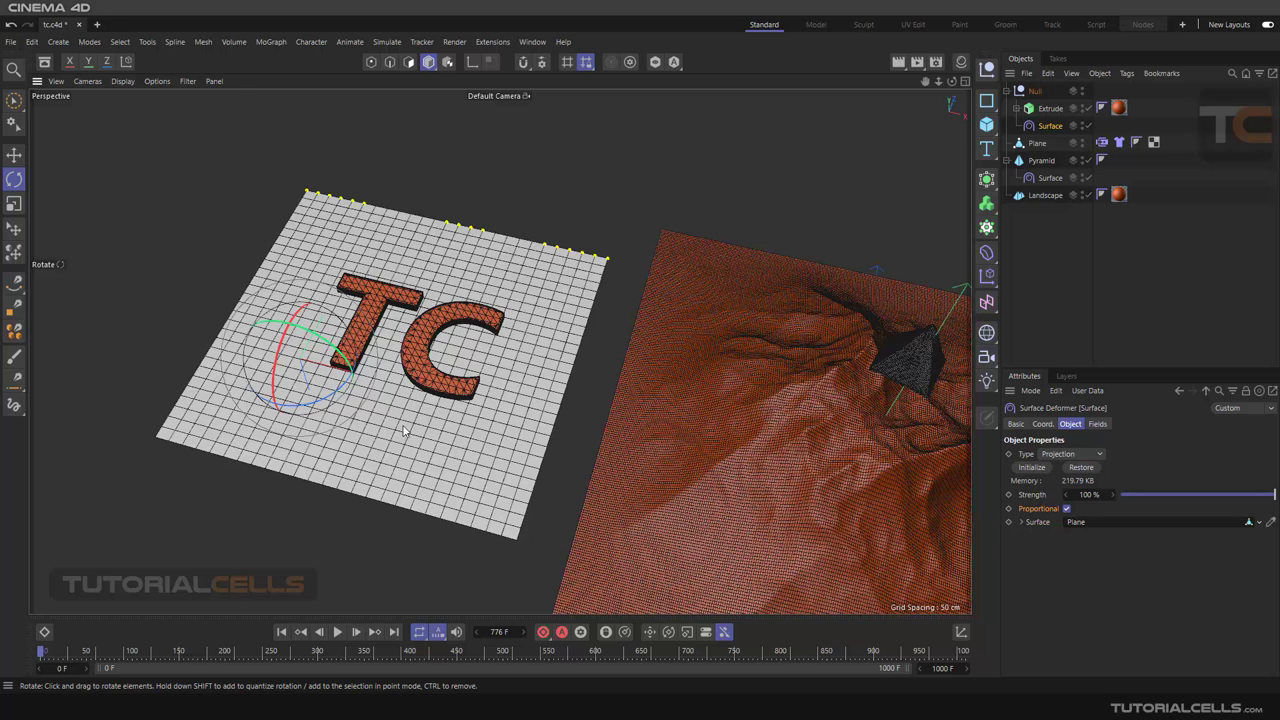
pyautogui.scroll(3, 418, 392)
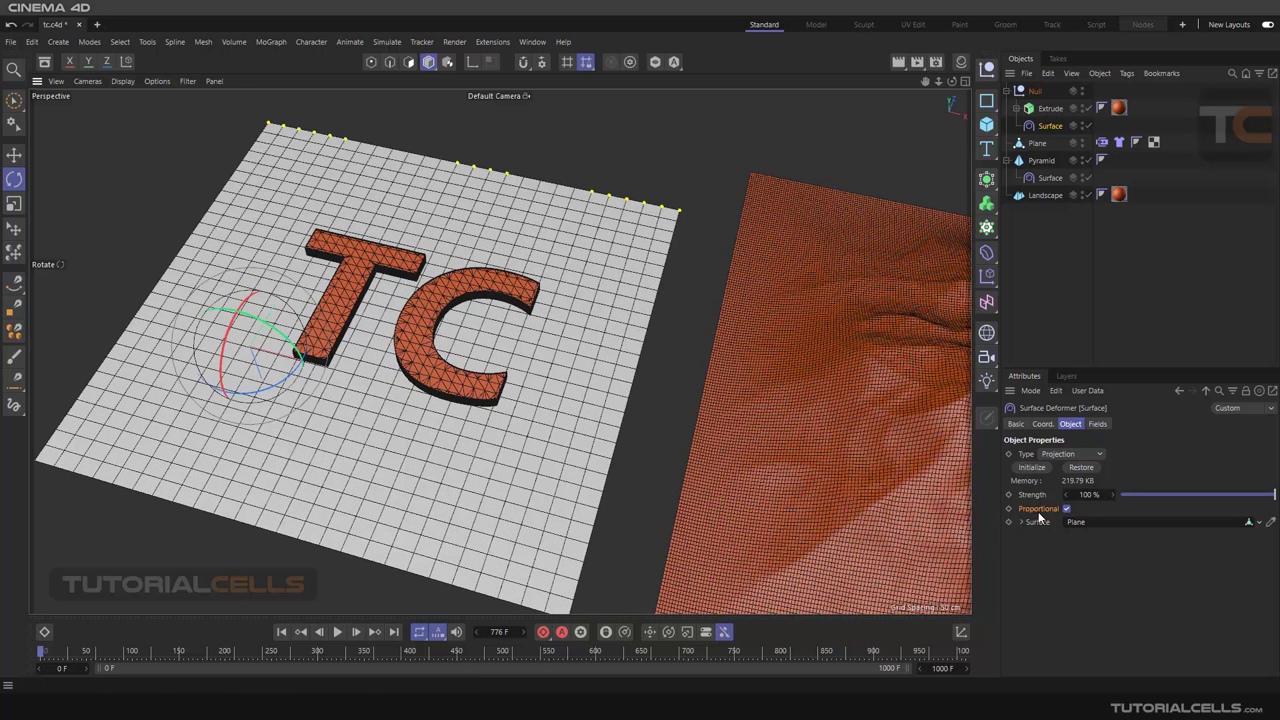
pyautogui.keyDown('alt'); pyautogui.moveTo(430, 395); pyautogui.dragTo(440, 375); pyautogui.keyUp('alt')
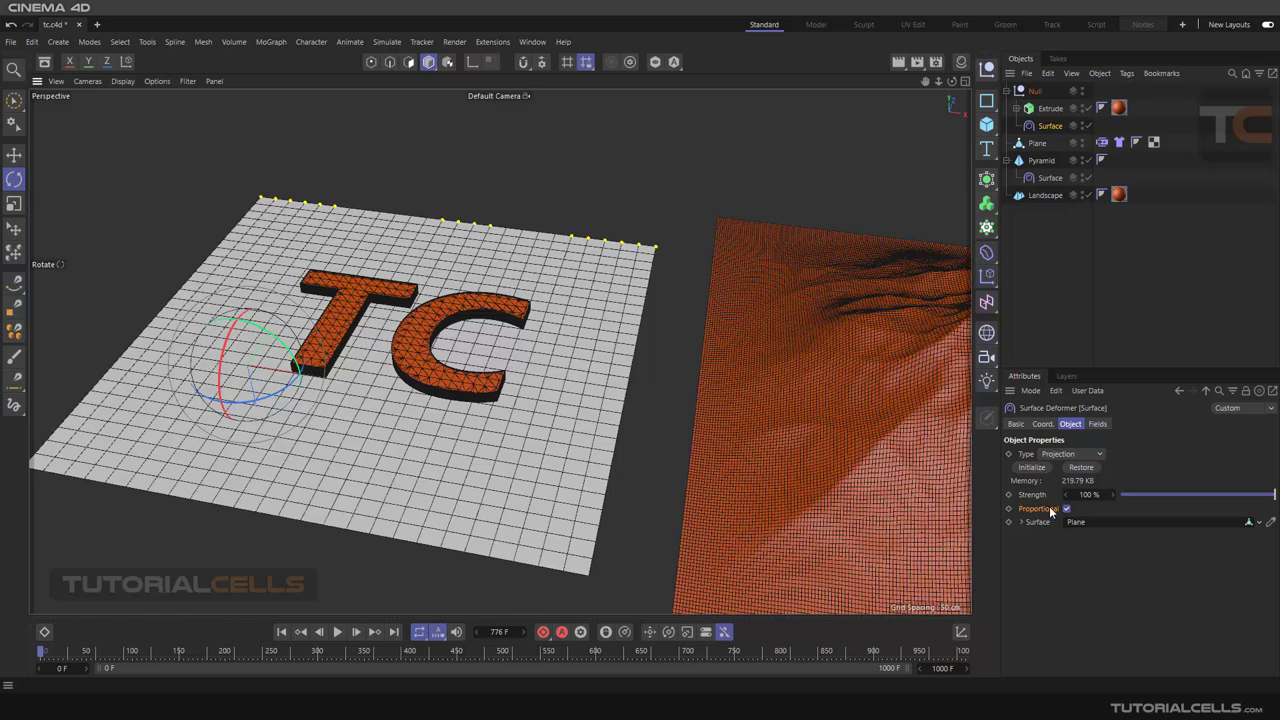
pyautogui.scroll(-3, 431, 388)
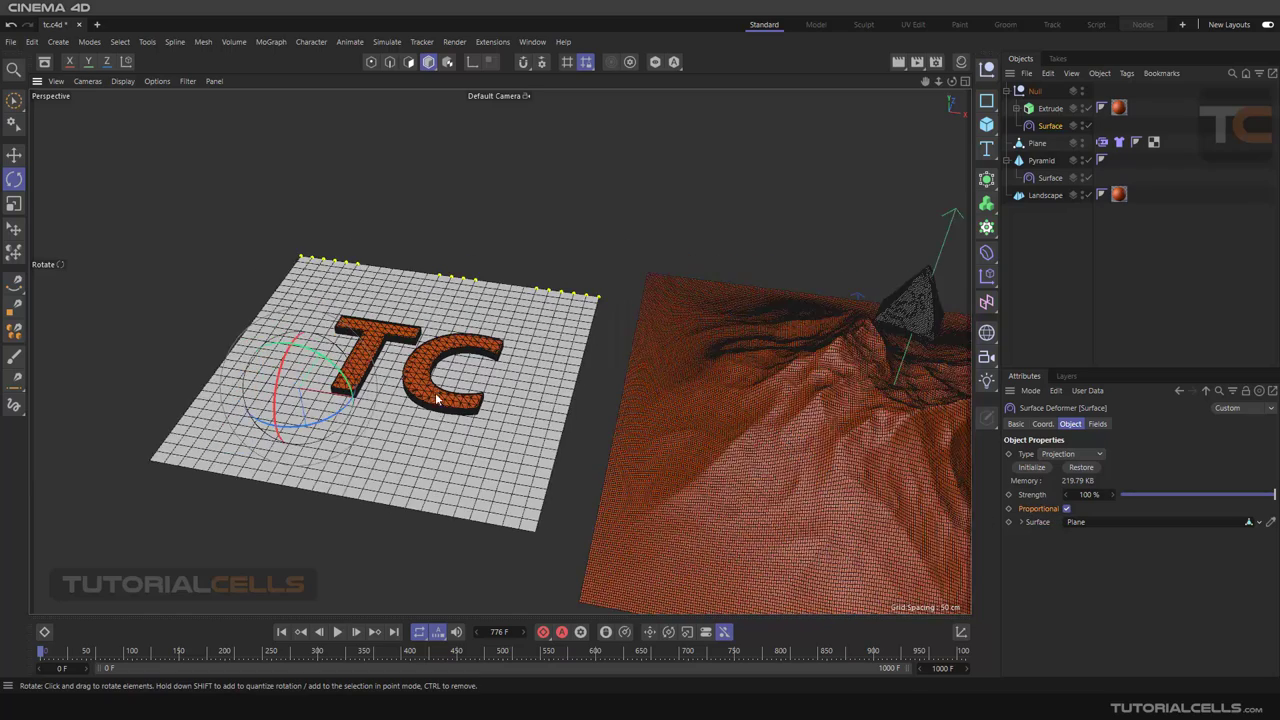
# Replay the simulation with Proportional enabled, view the cloth from a low angle, and rewind it to frame 0.
pyautogui.click(336, 632)
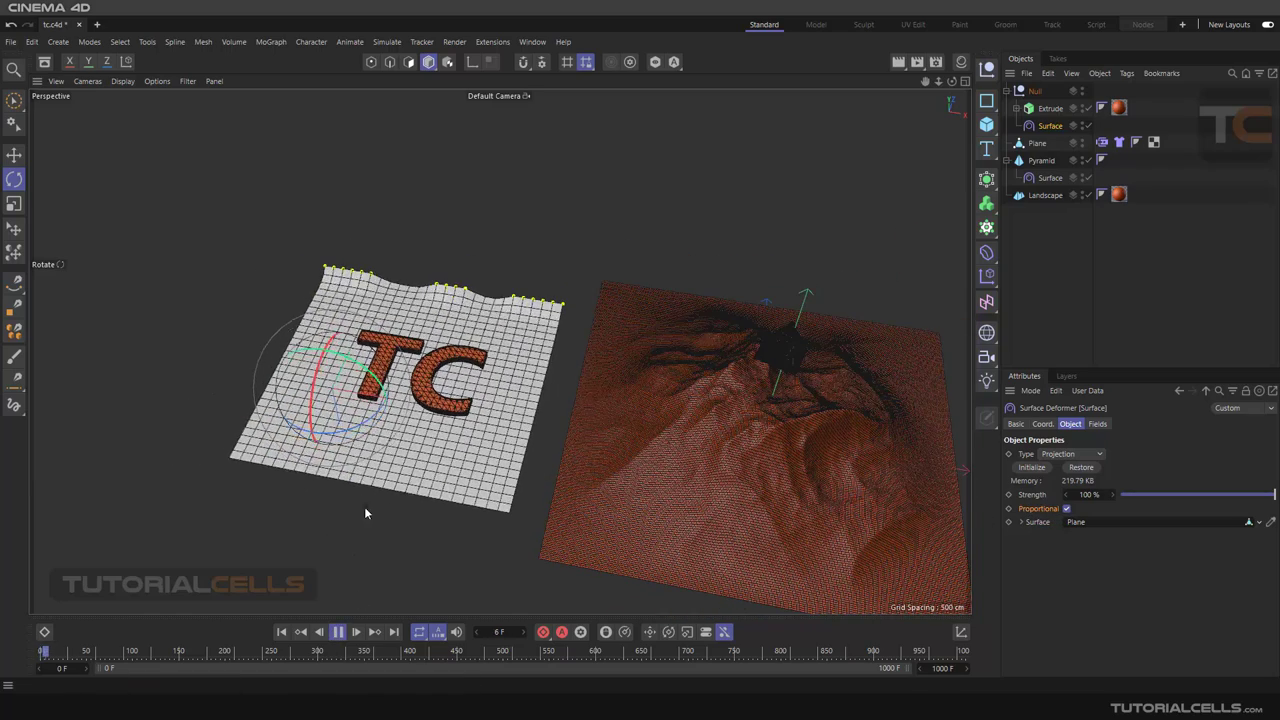
pyautogui.keyDown('alt'); pyautogui.moveTo(498, 350); pyautogui.dragTo(531, 240); pyautogui.keyUp('alt')
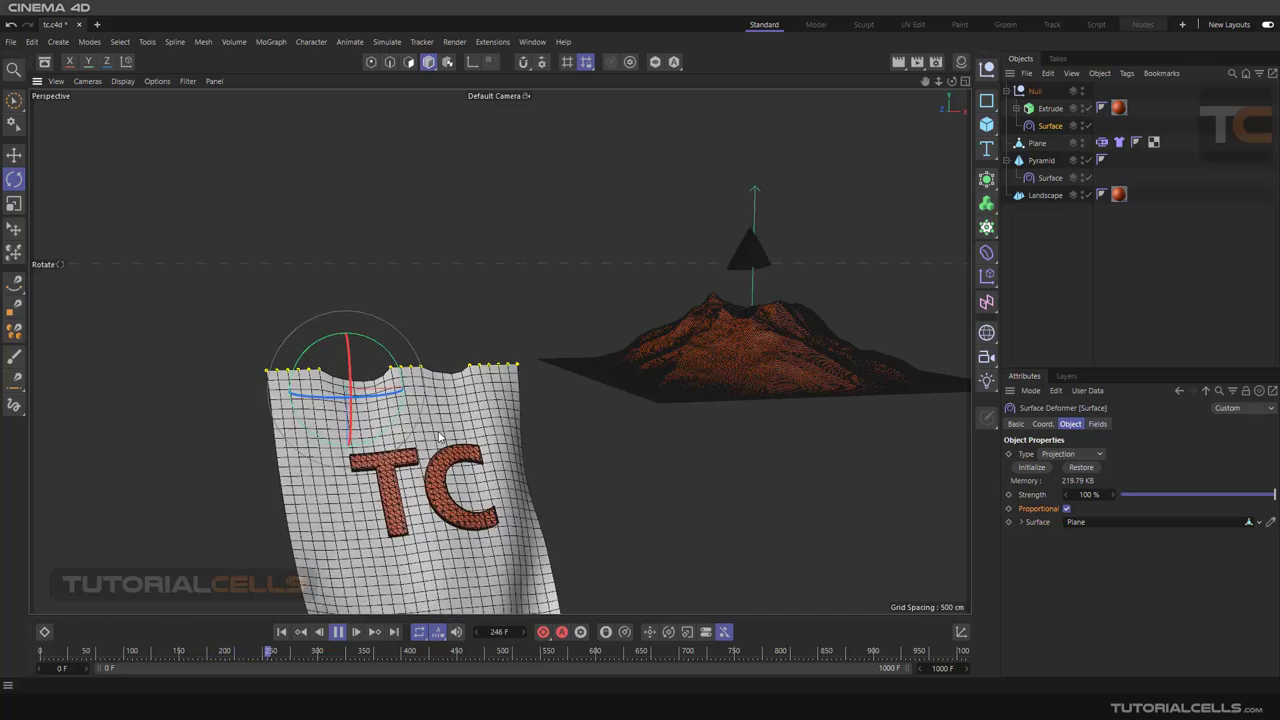
pyautogui.click(344, 629)
pyautogui.click(281, 631)
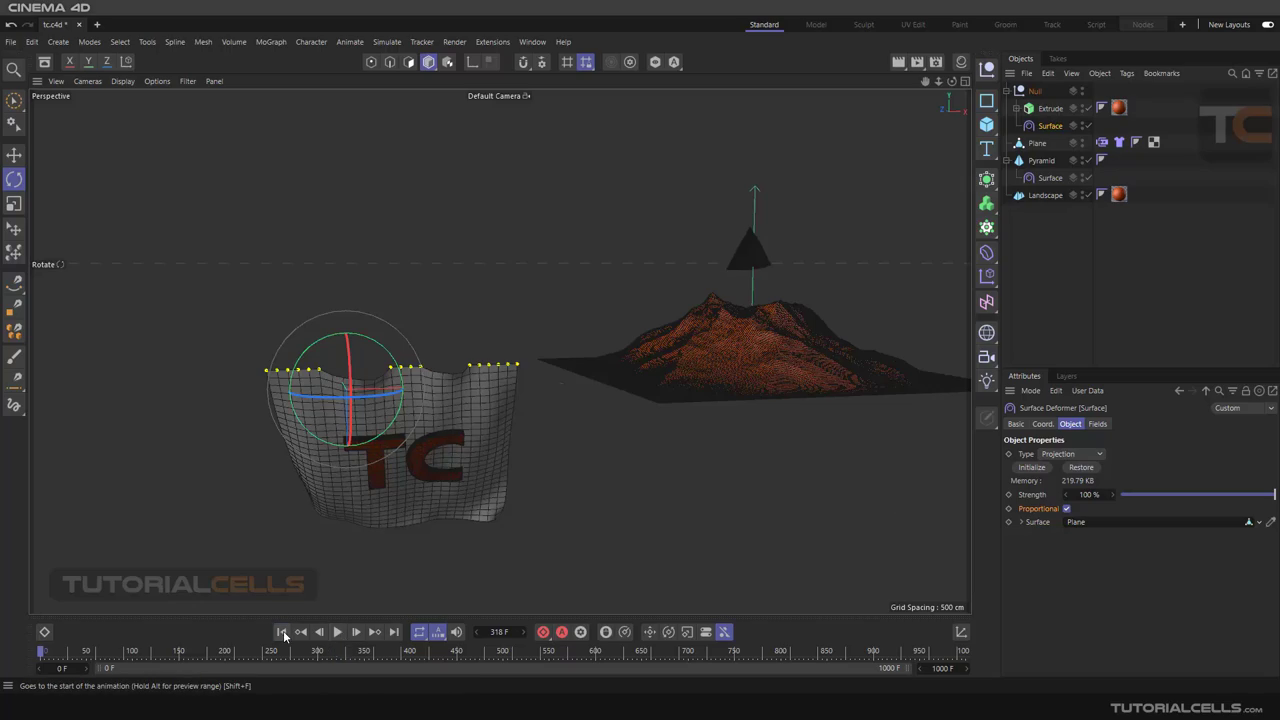
# Set the viewport display to Gouraud Shading and start the cloth simulation again.
pyautogui.keyDown('alt'); pyautogui.moveTo(485, 374); pyautogui.dragTo(672, 376); pyautogui.keyUp('alt')
pyautogui.click(122, 81)
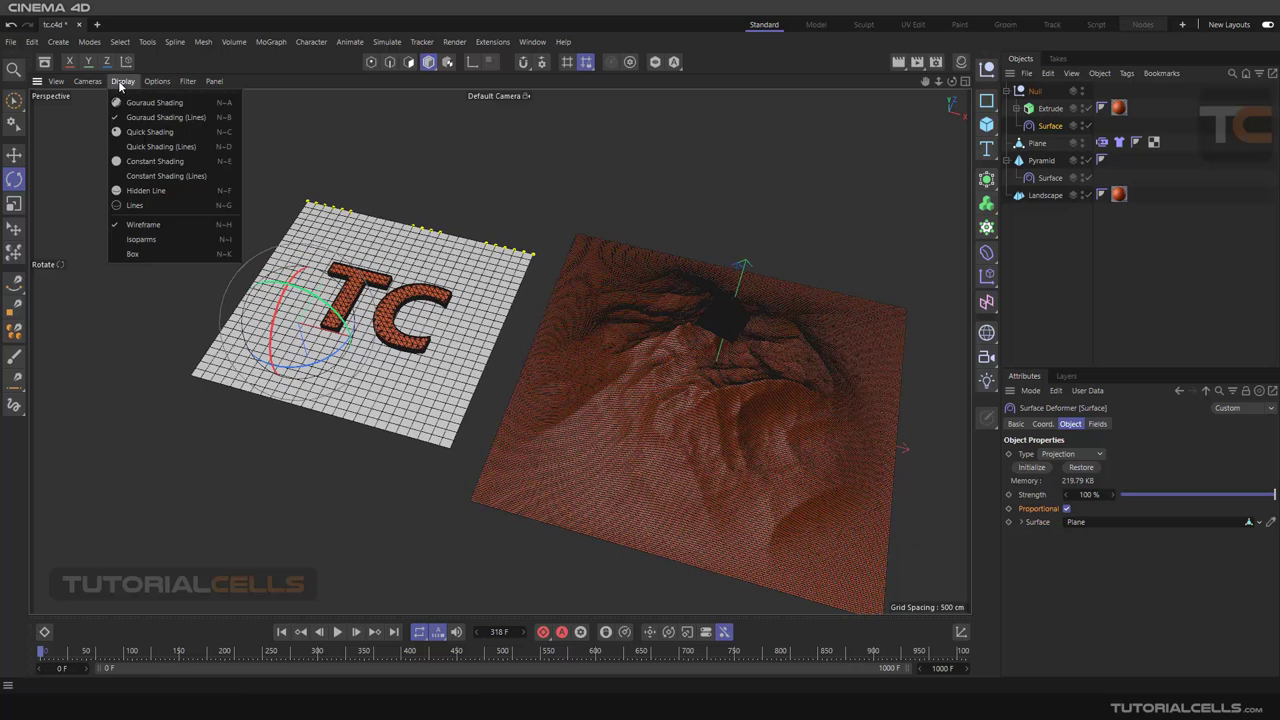
pyautogui.click(135, 99)
pyautogui.click(337, 631)
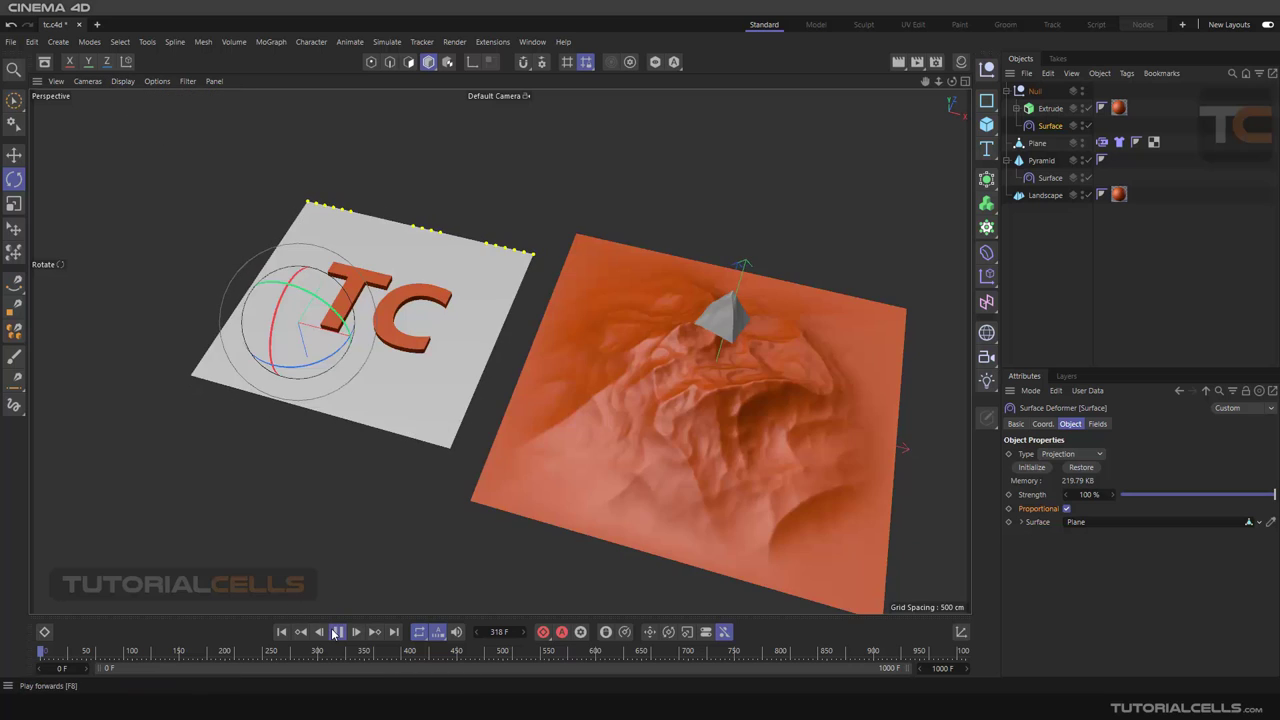